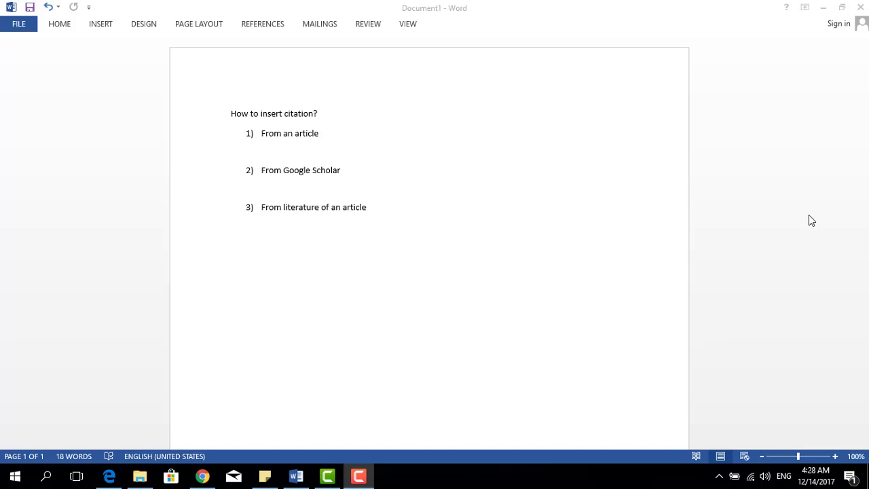
# Place the insertion point in the first item of the Word document, after 'From an article'
pyautogui.click(319, 121)
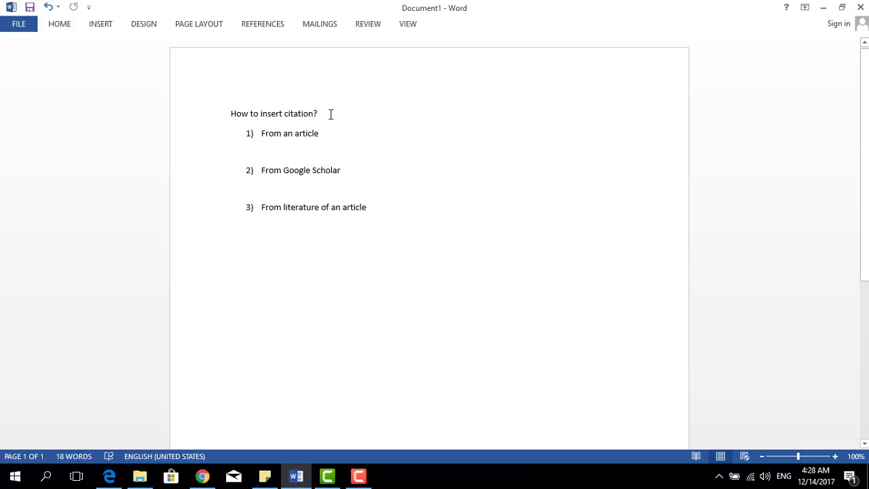
pyautogui.click(328, 114)
pyautogui.click(333, 137)
pyautogui.click(312, 134)
# In the Edge PDF, select the mobile banking paper's Abstract paragraph
pyautogui.click(109, 476)
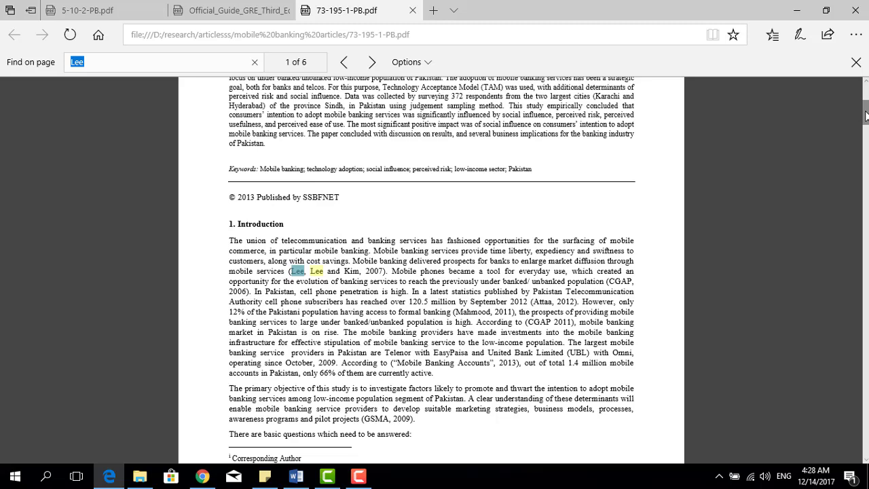
pyautogui.moveTo(867, 116); pyautogui.dragTo(866, 98)
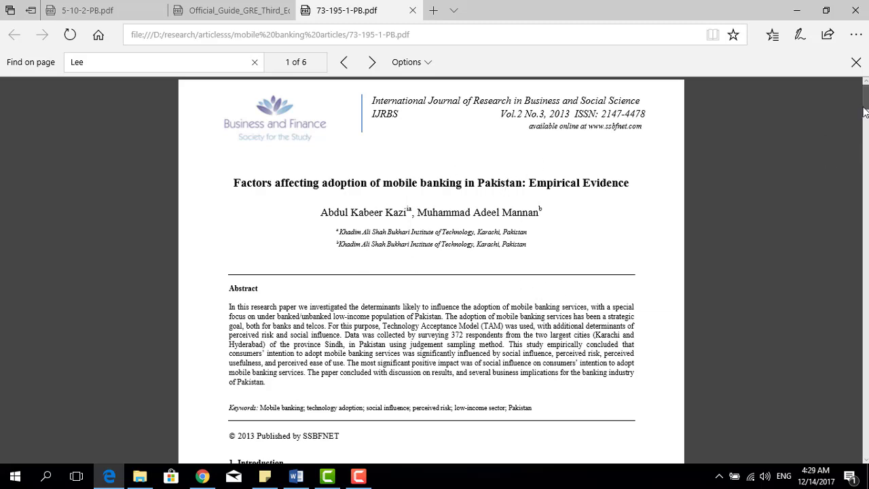
pyautogui.scroll(-2, 557, 231)
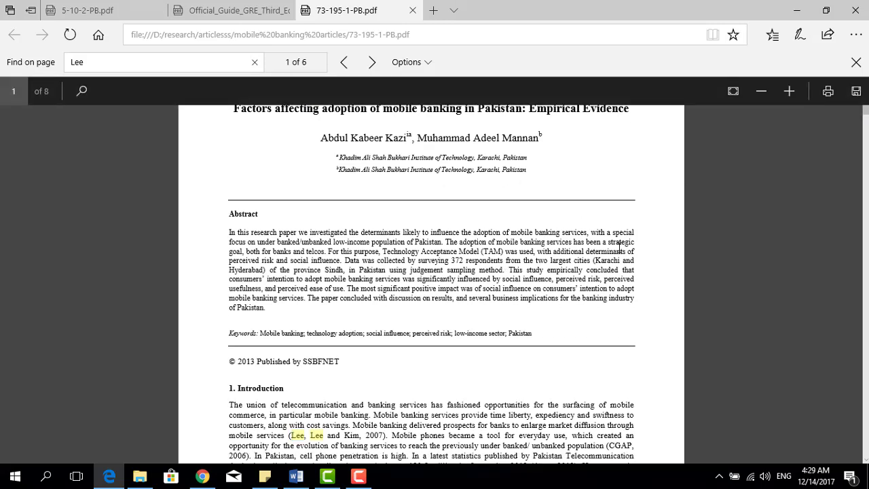
pyautogui.scroll(-1, 865, 110)
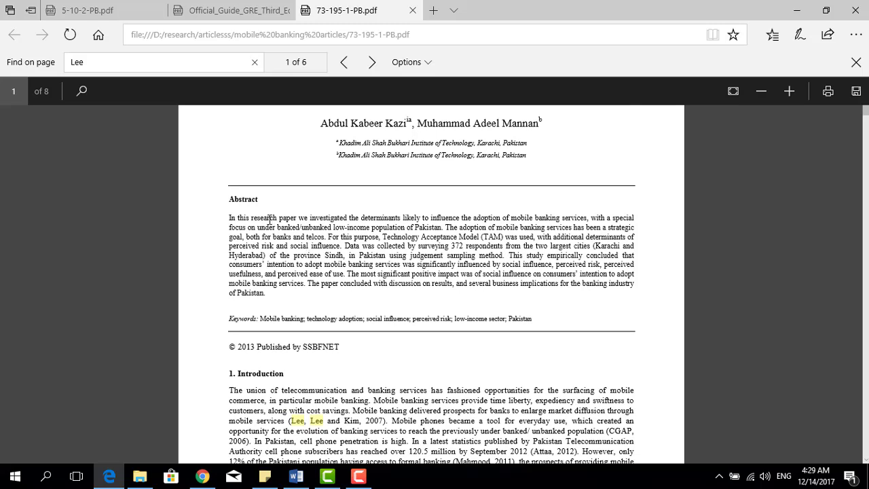
pyautogui.moveTo(230, 218)
pyautogui.mouseDown()
pyautogui.moveTo(416, 262)
pyautogui.moveTo(441, 292)
pyautogui.moveTo(416, 293)
pyautogui.mouseUp()
pyautogui.hotkey('ctrl', 'c')
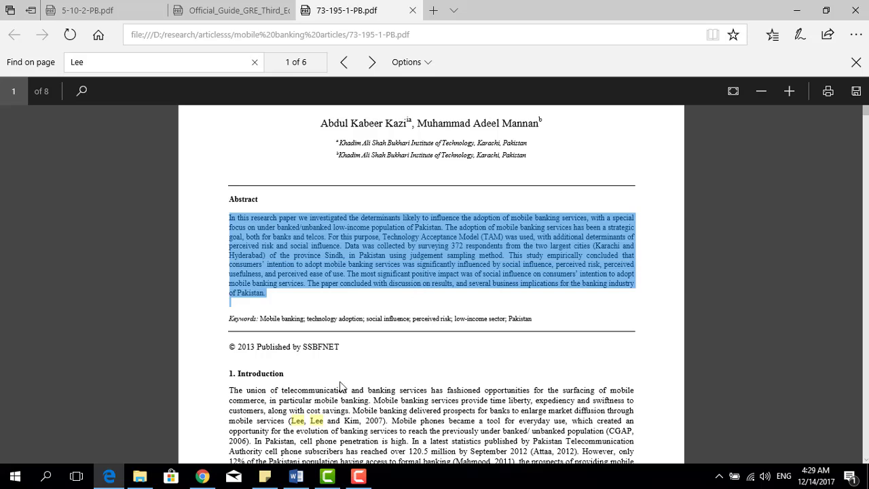
# Paste the copied abstract as an unnumbered paragraph below '1) From an article'
pyautogui.click(296, 476)
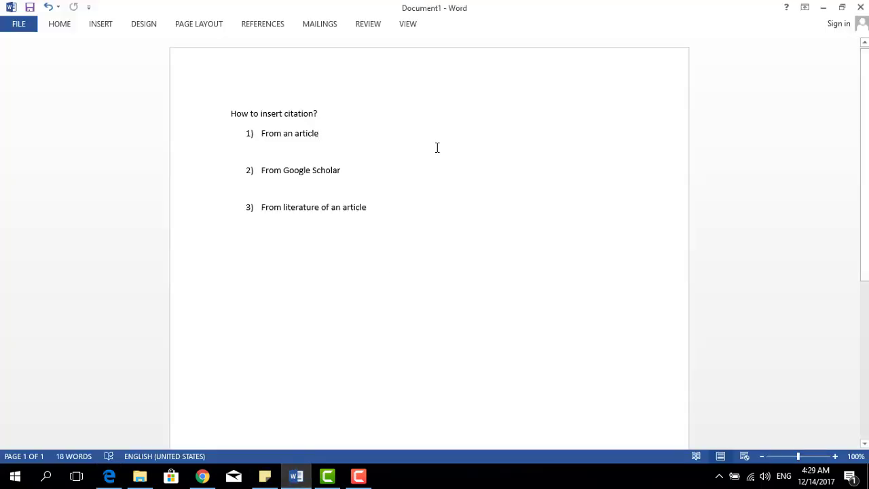
pyautogui.press('Return')
pyautogui.press('BackSpace')
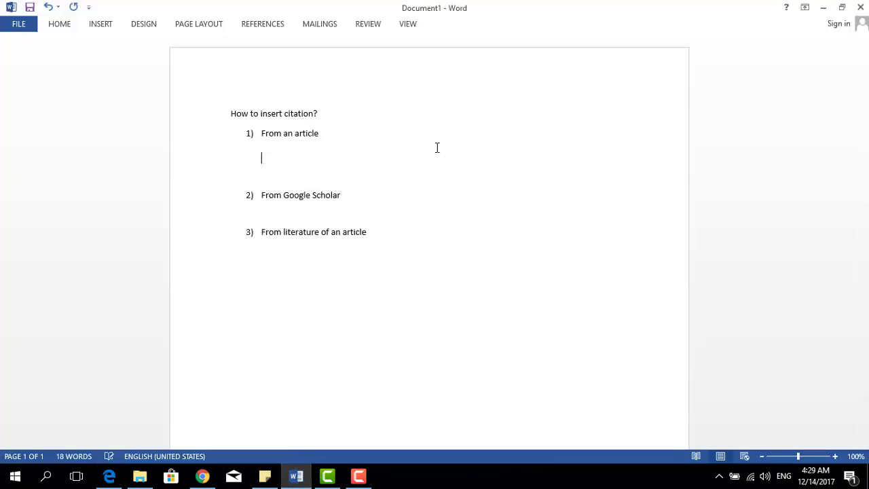
pyautogui.hotkey('ctrl', 'v')
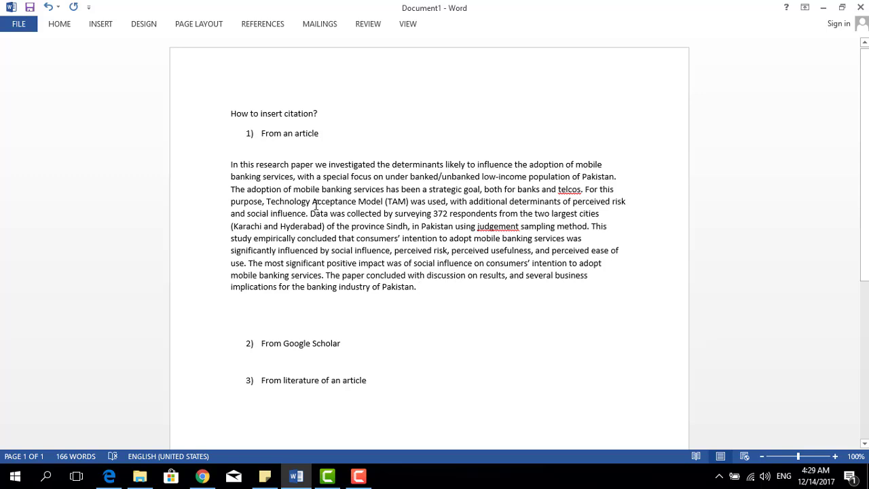
pyautogui.click(259, 164)
pyautogui.click(434, 292)
# On the References tab, keep APA as the citation style and open Insert Citation
pyautogui.click(264, 25)
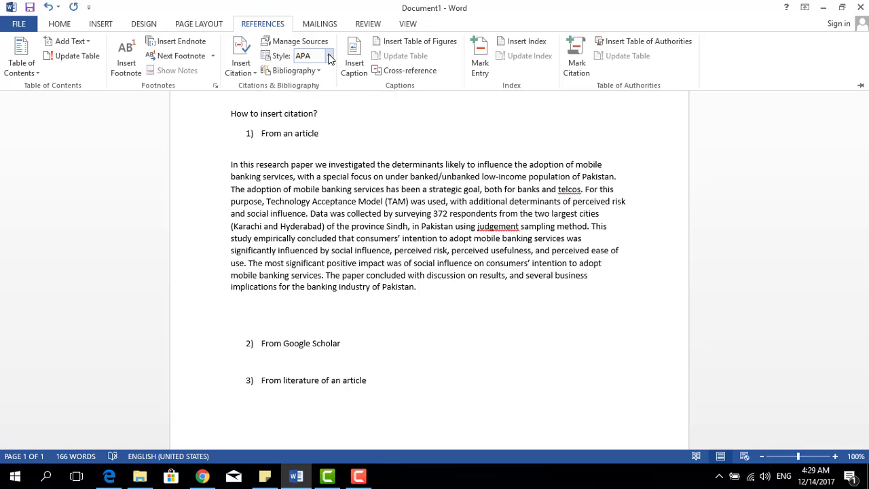
pyautogui.click(329, 59)
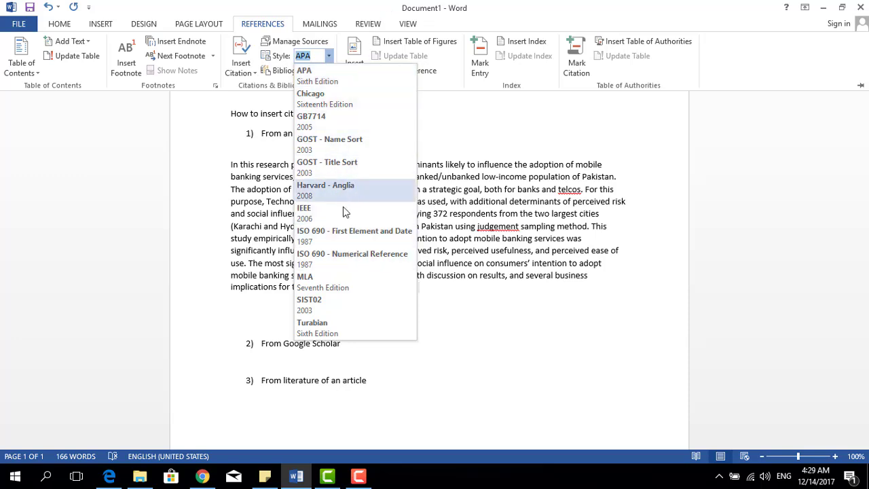
pyautogui.click(346, 82)
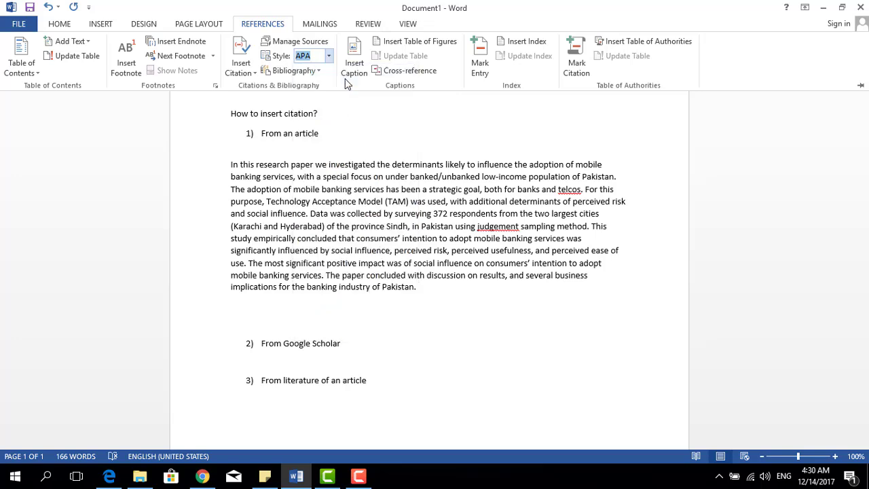
pyautogui.click(256, 74)
# Add a new source with Journal Article as its type and focus the Author field
pyautogui.click(274, 89)
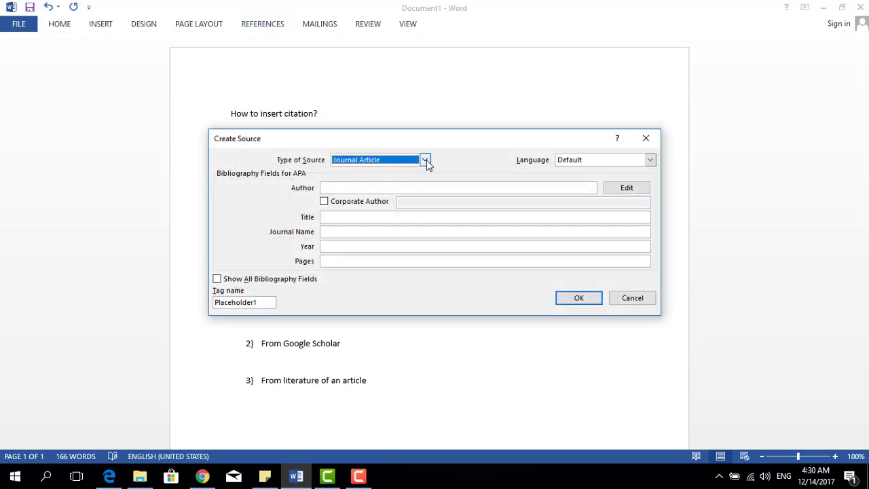
pyautogui.click(425, 160)
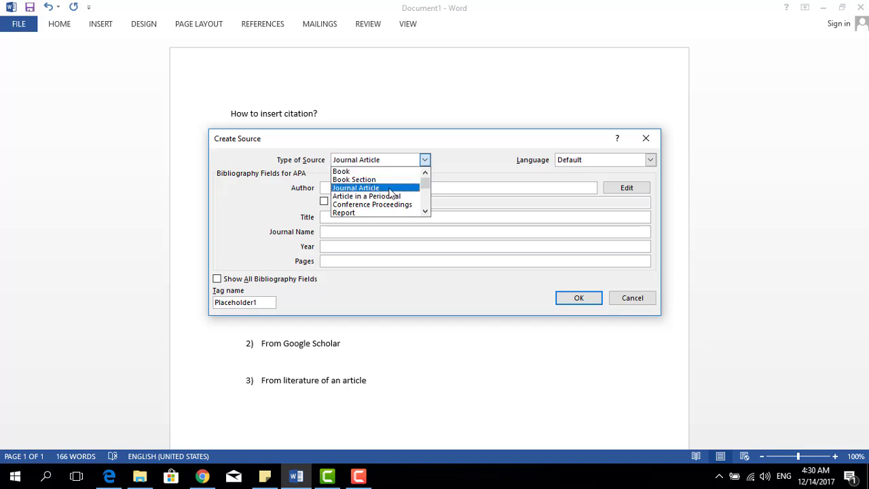
pyautogui.moveTo(427, 186)
pyautogui.mouseDown()
pyautogui.moveTo(427, 208)
pyautogui.moveTo(427, 187)
pyautogui.mouseUp()
pyautogui.click(373, 189)
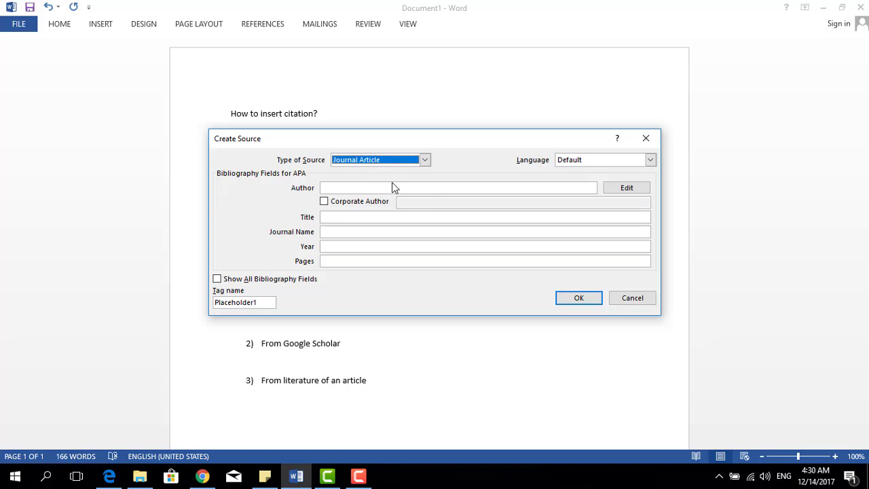
pyautogui.click(388, 186)
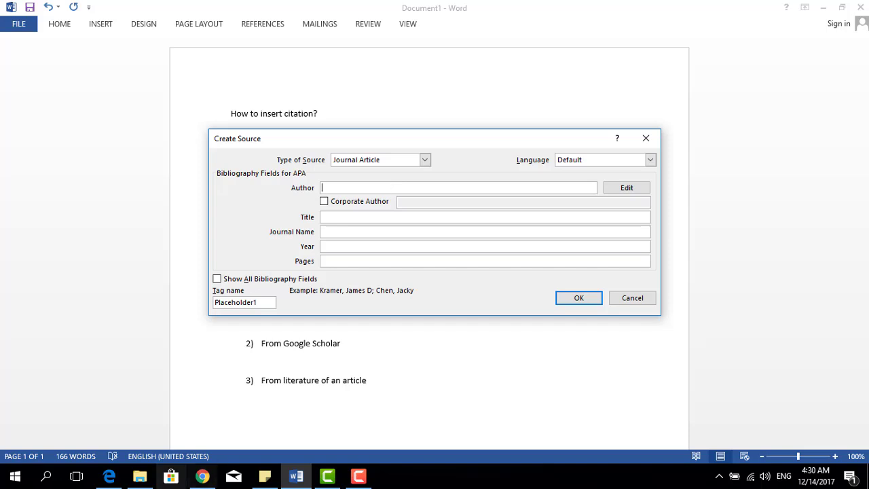
# Bring the mobile banking article PDF back up in Edge
pyautogui.click(201, 478)
pyautogui.click(199, 479)
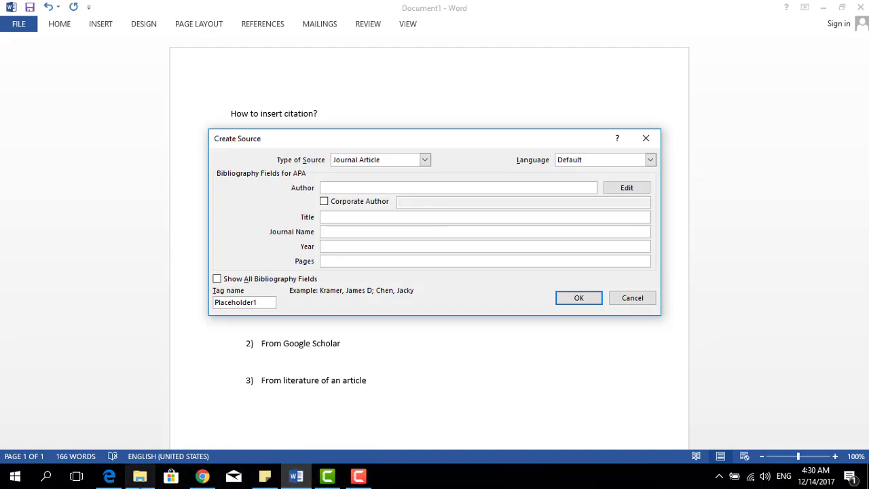
pyautogui.click(109, 478)
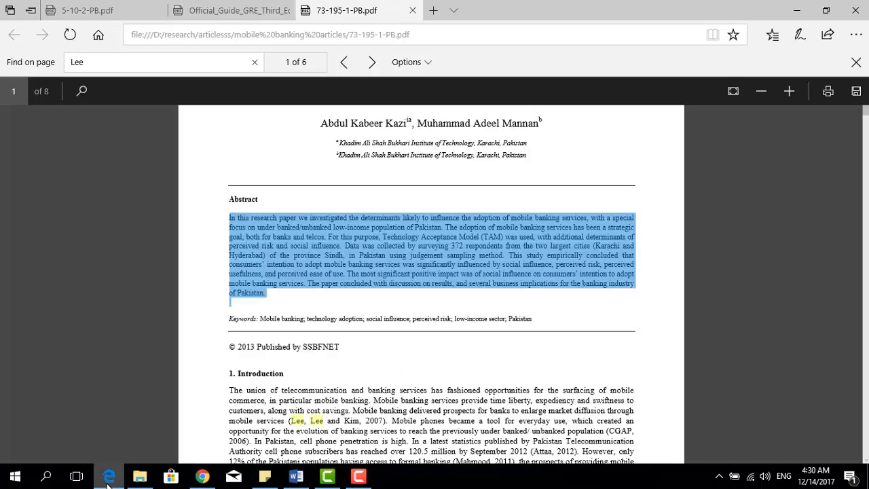
# Scroll the PDF to the top and select the first author's name below the title
pyautogui.click(512, 208)
pyautogui.scroll(2, 866, 102)
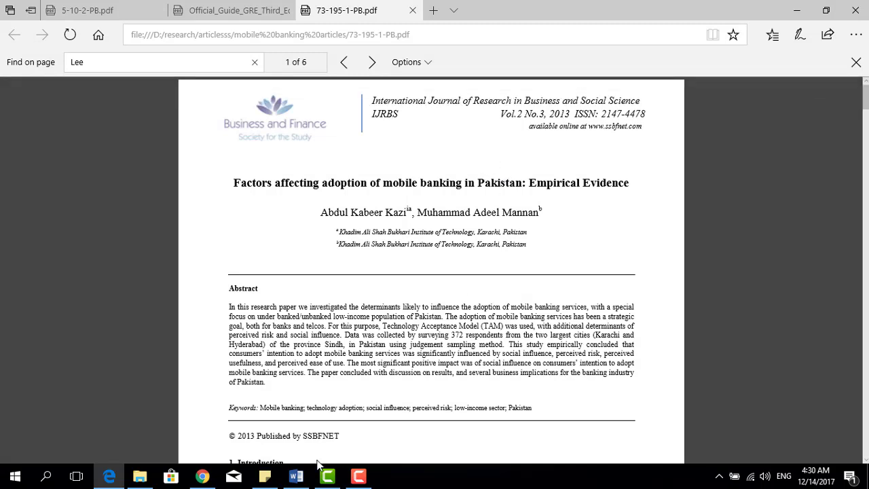
pyautogui.click(296, 476)
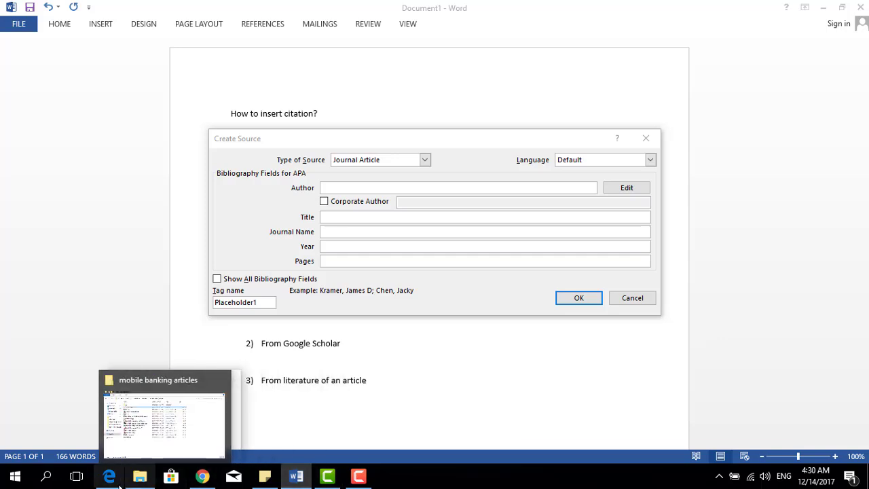
pyautogui.moveTo(108, 477)
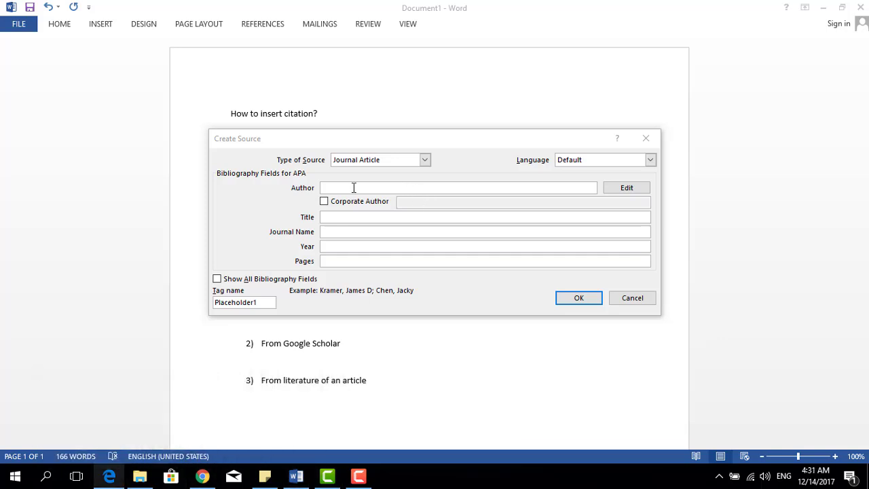
pyautogui.click(108, 477)
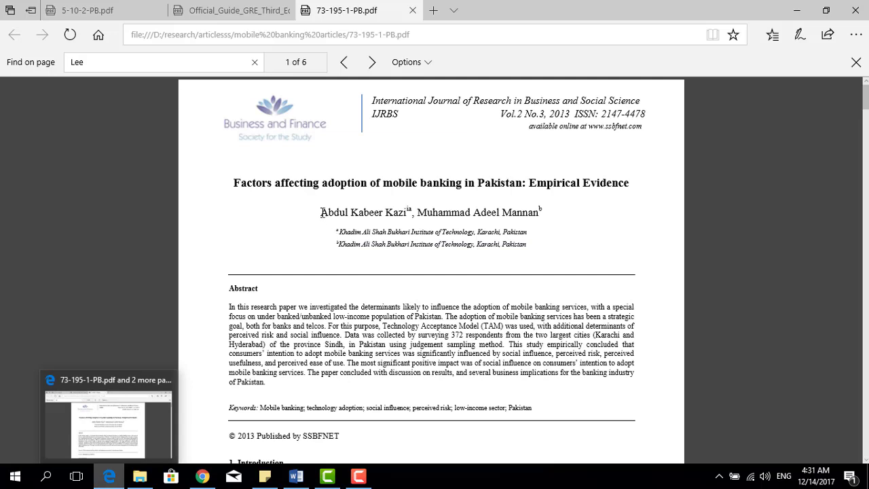
pyautogui.moveTo(322, 212); pyautogui.dragTo(405, 214)
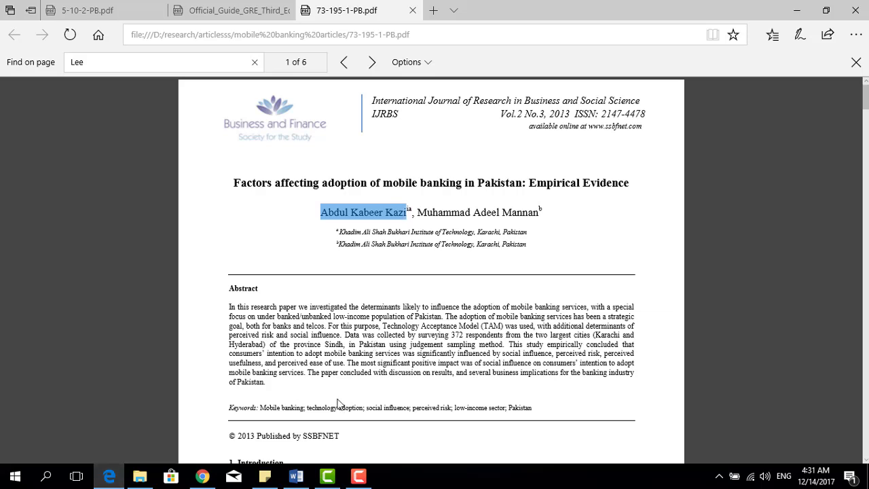
pyautogui.moveTo(294, 477)
# Enter the first author in Edit Name, split into last, first and middle names, and add it
pyautogui.click(305, 483)
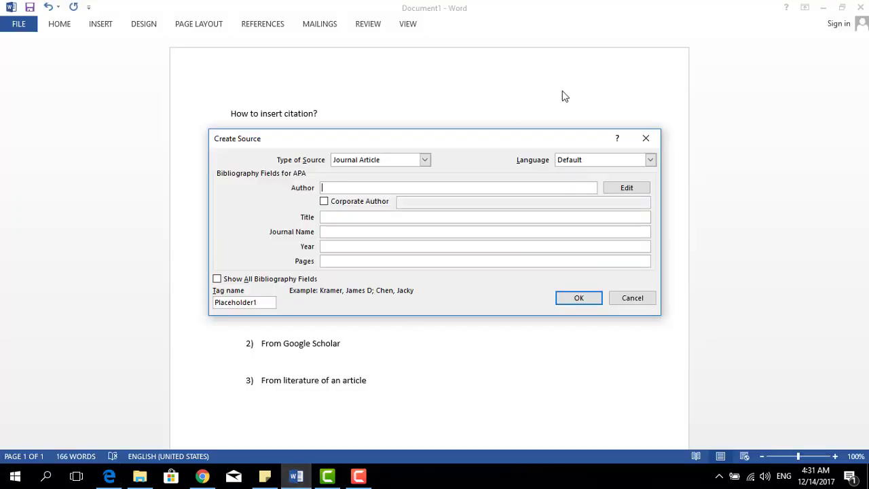
pyautogui.click(617, 188)
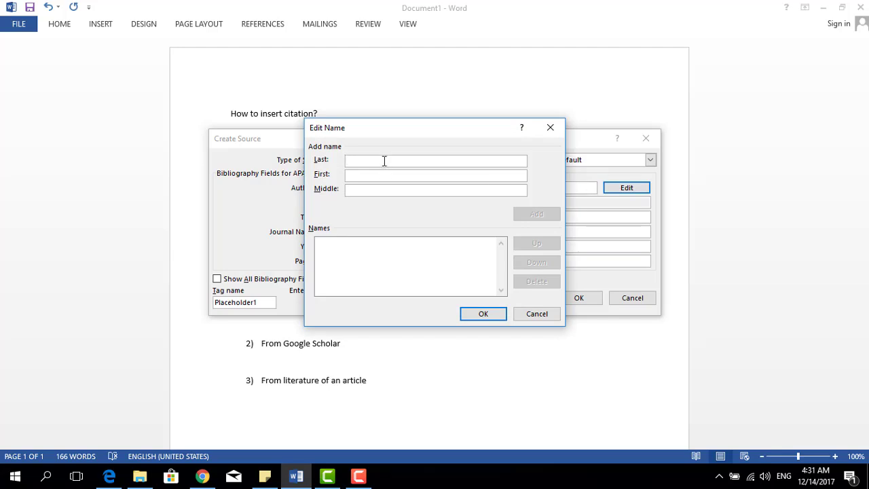
pyautogui.write('Abdul Kabeer Kazi')
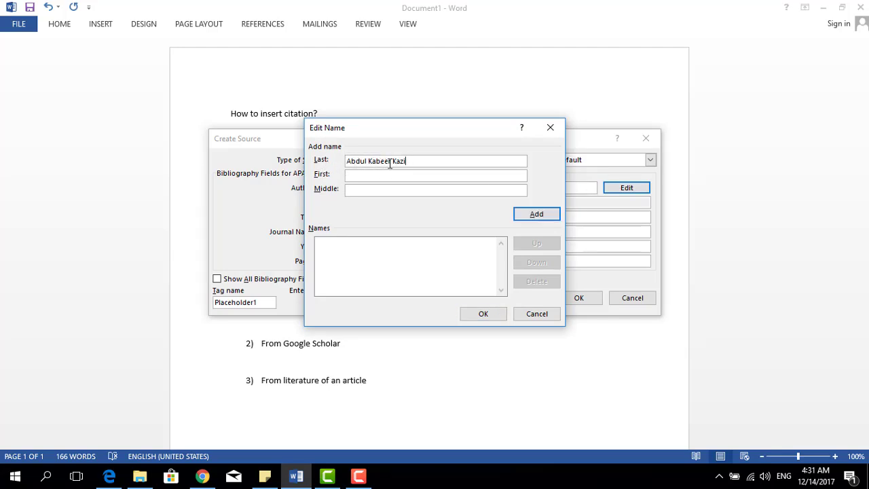
pyautogui.moveTo(393, 161); pyautogui.dragTo(244, 144)
pyautogui.hotkey('ctrl', 'c')
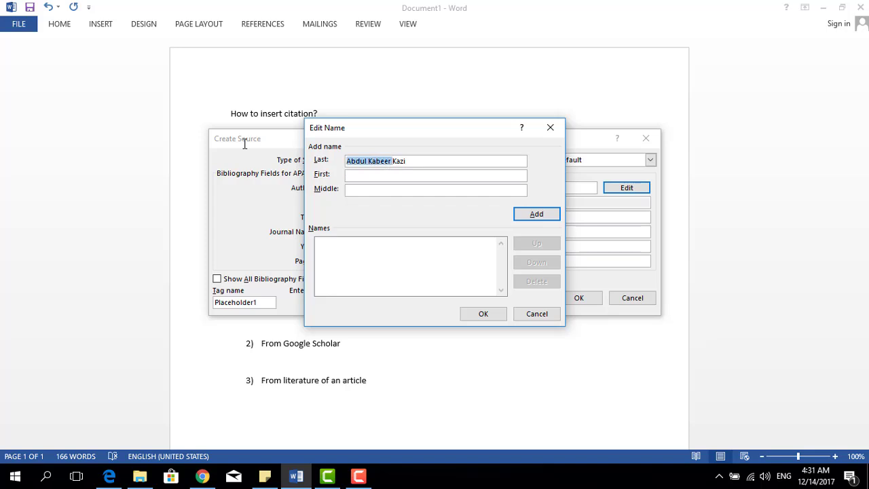
pyautogui.press('Delete')
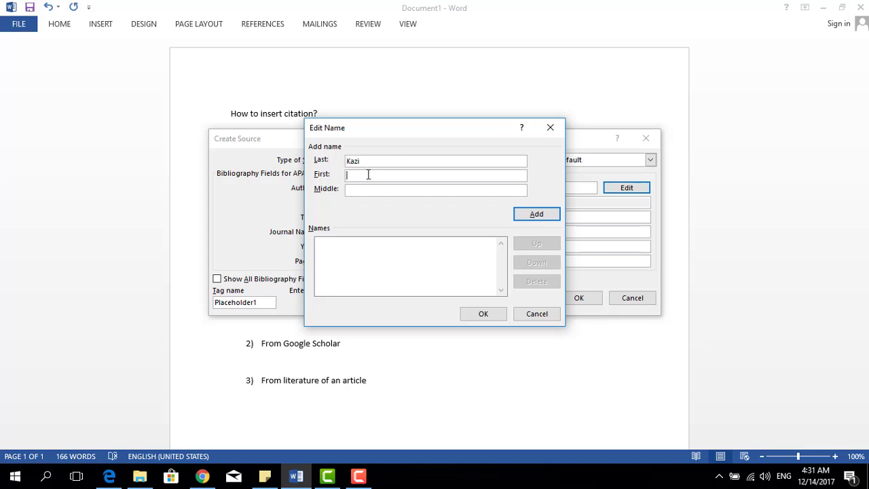
pyautogui.click(368, 175)
pyautogui.hotkey('ctrl', 'v')
pyautogui.moveTo(406, 175); pyautogui.dragTo(369, 175)
pyautogui.hotkey('ctrl', 'x')
pyautogui.click(369, 190)
pyautogui.hotkey('ctrl', 'v')
pyautogui.click(551, 214)
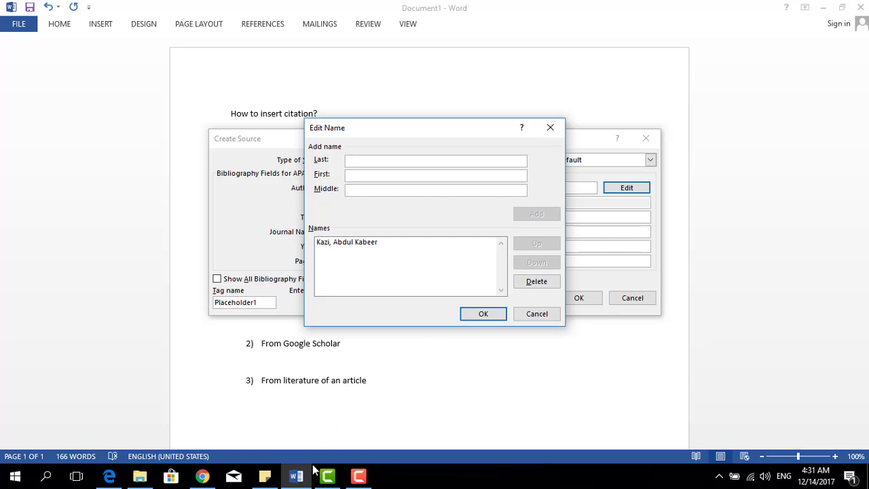
# Select the second author's name in the article PDF
pyautogui.moveTo(296, 475)
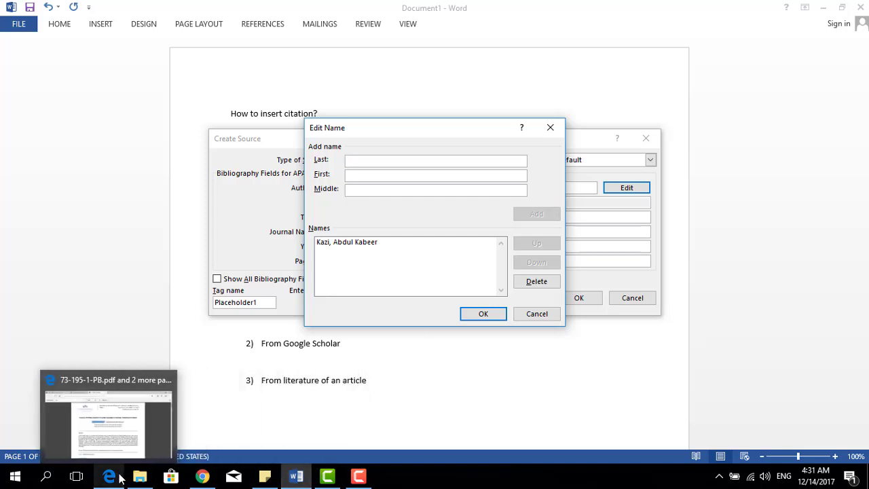
pyautogui.click(109, 475)
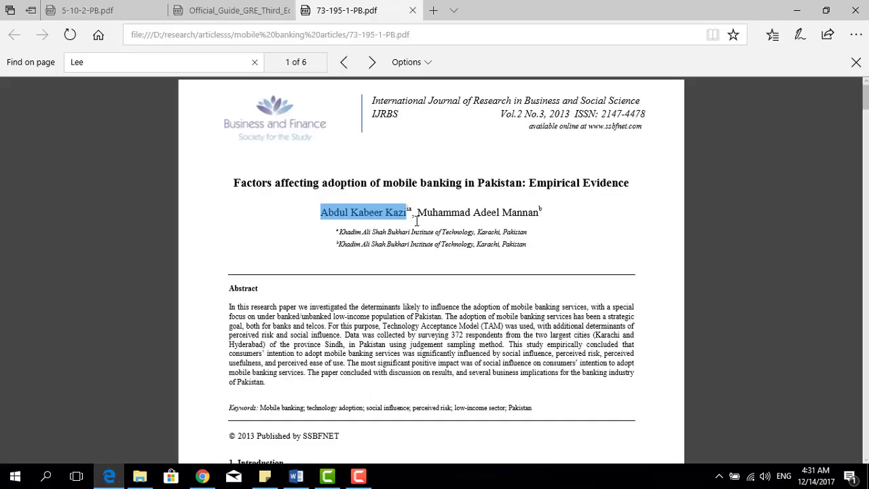
pyautogui.moveTo(416, 213)
pyautogui.mouseDown()
pyautogui.moveTo(533, 214)
pyautogui.moveTo(417, 213)
pyautogui.mouseUp()
pyautogui.click(541, 213)
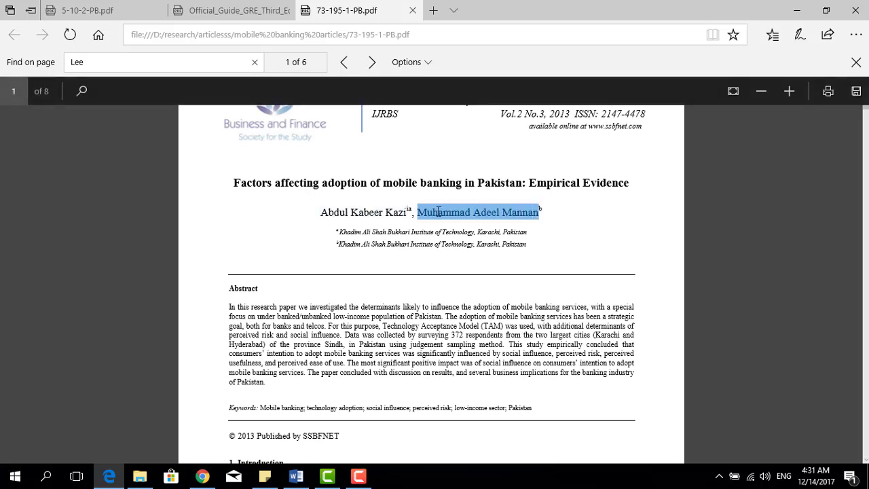
# Paste the second author, split into last, first and middle names, add it, and confirm both authors
pyautogui.click(296, 477)
pyautogui.hotkey('ctrl', 'v')
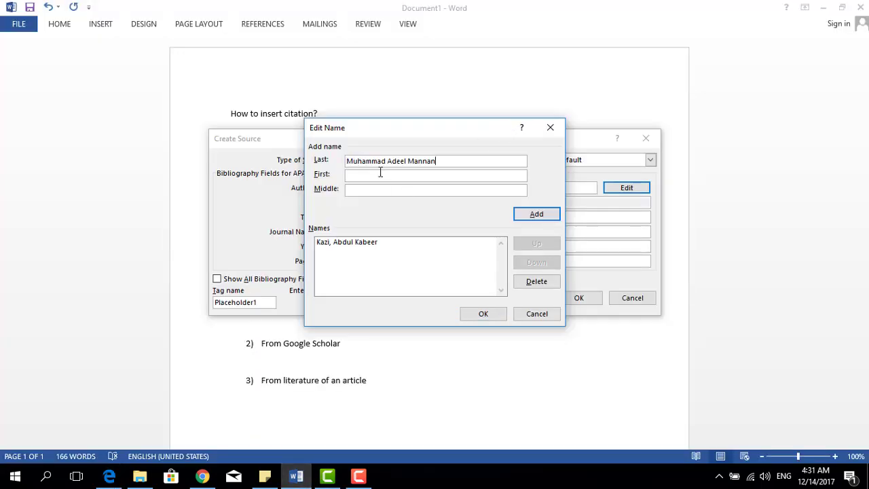
pyautogui.moveTo(410, 161); pyautogui.dragTo(248, 157)
pyautogui.press('BackSpace')
pyautogui.click(366, 176)
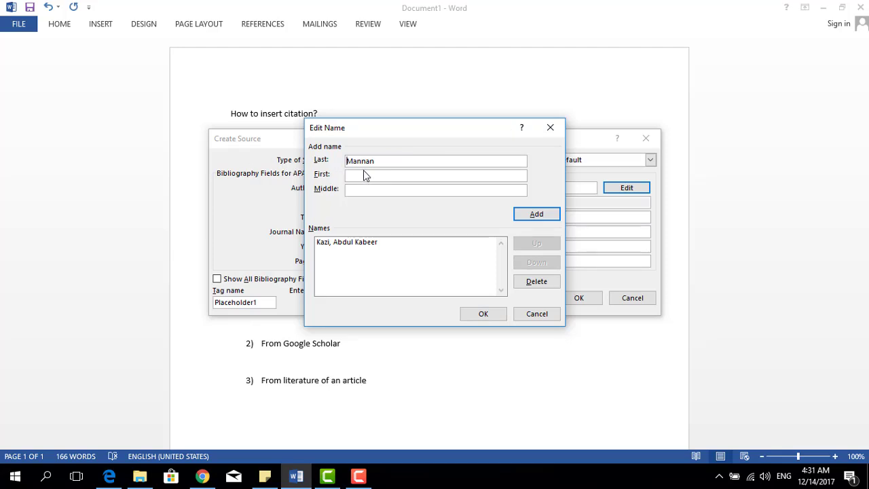
pyautogui.hotkey('ctrl', 'v')
pyautogui.moveTo(389, 176); pyautogui.dragTo(297, 178)
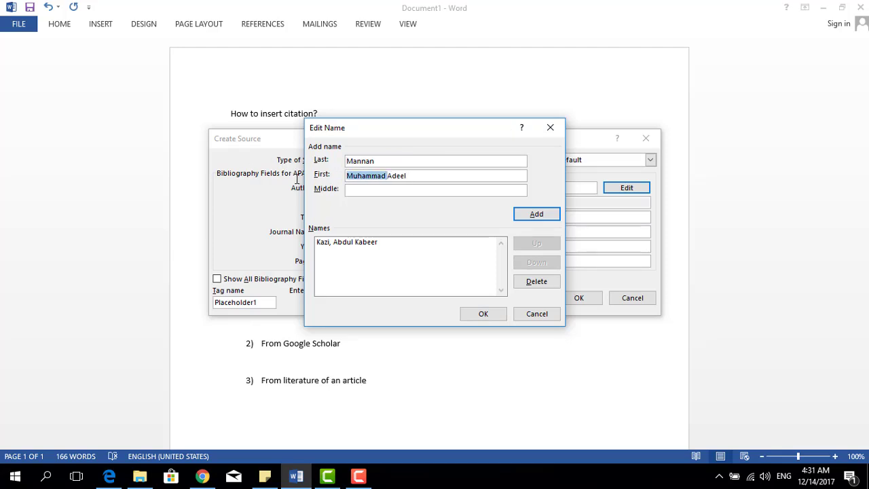
pyautogui.moveTo(410, 176); pyautogui.dragTo(388, 175)
pyautogui.hotkey('ctrl', 'x')
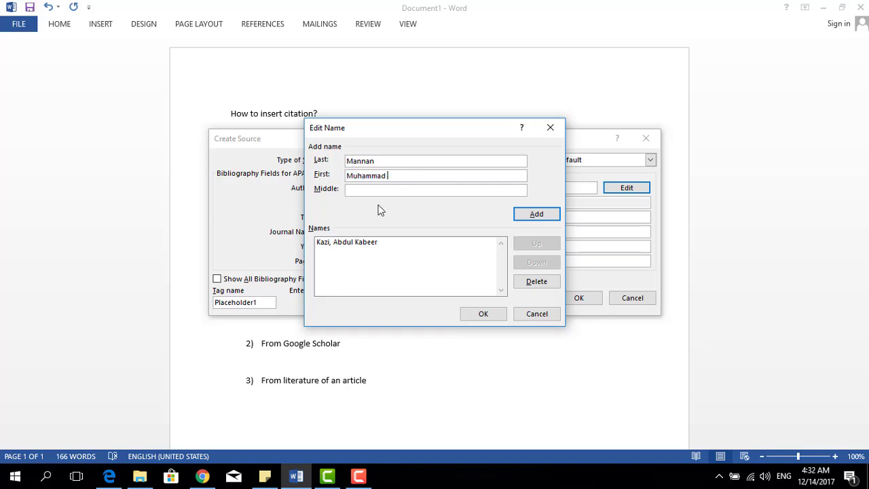
pyautogui.click(375, 190)
pyautogui.hotkey('ctrl', 'v')
pyautogui.click(523, 214)
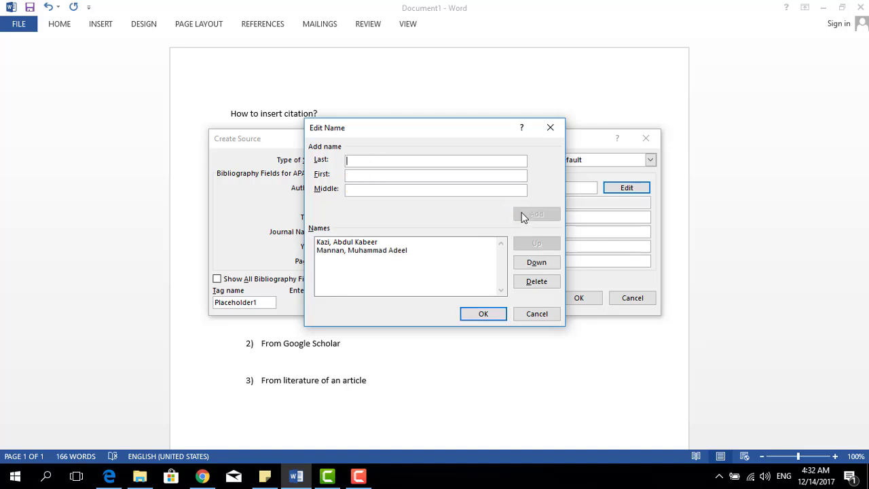
pyautogui.click(483, 314)
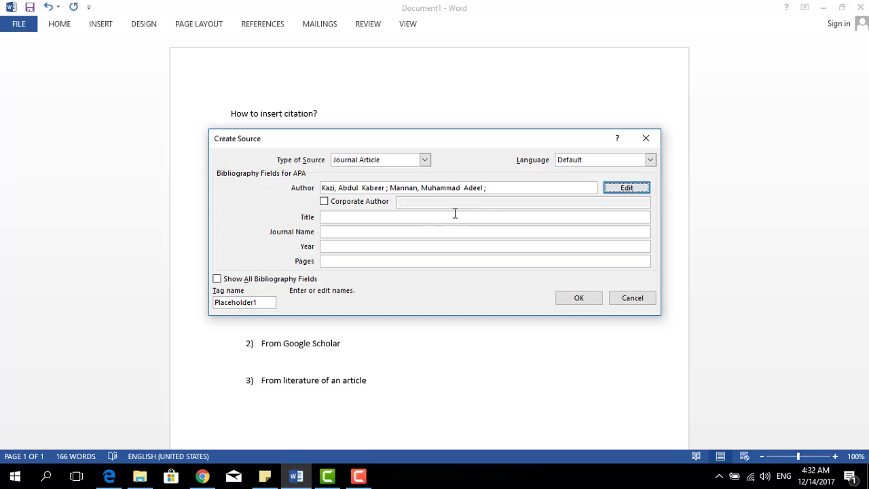
# Copy the article's title from the PDF into the Title field
pyautogui.click(387, 188)
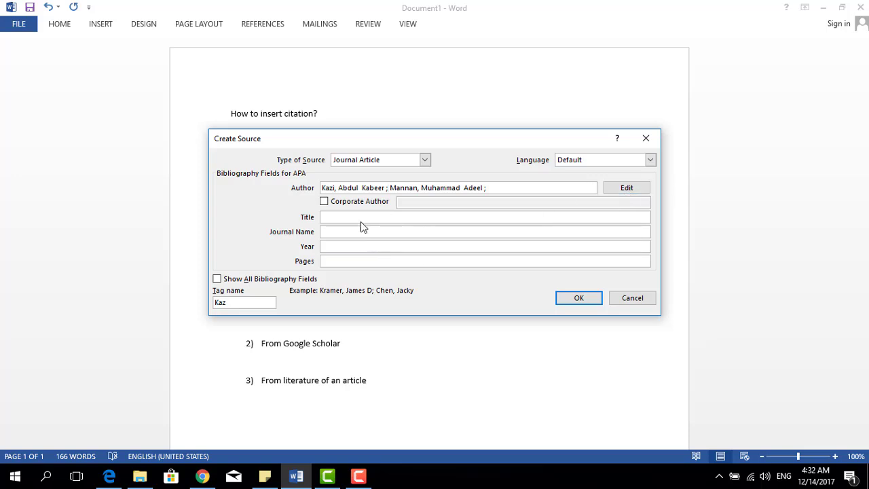
pyautogui.click(362, 219)
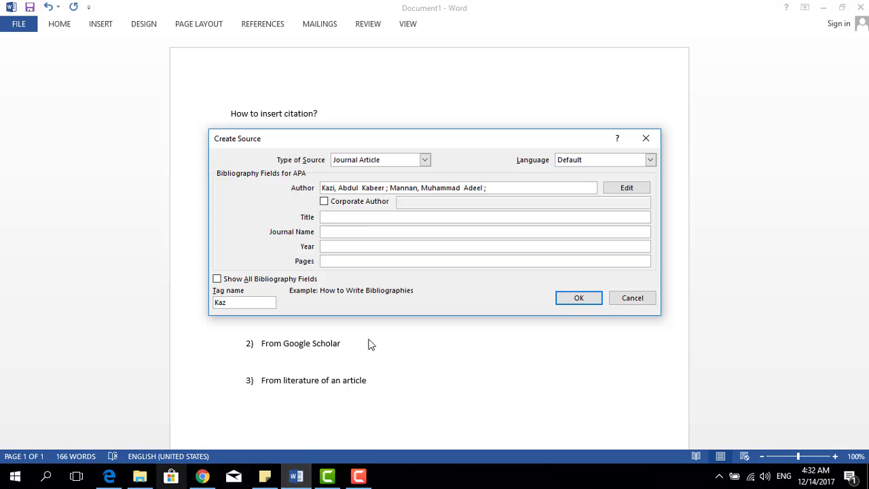
pyautogui.click(109, 476)
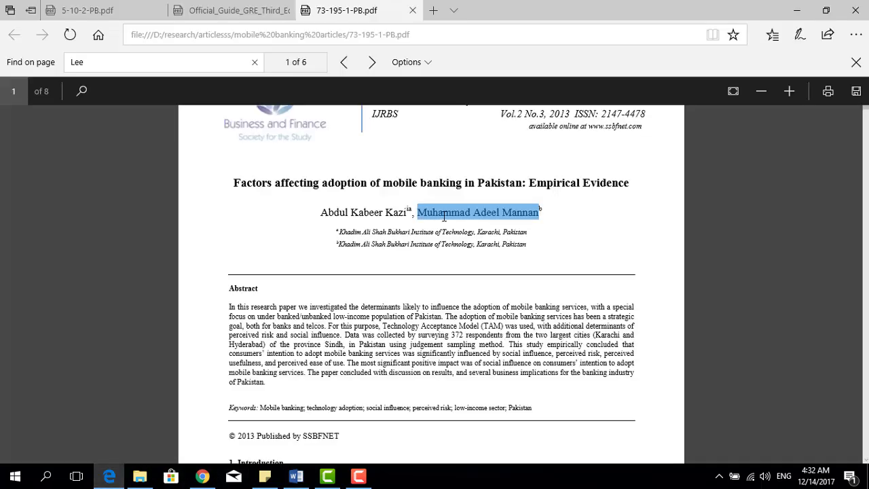
pyautogui.moveTo(235, 182)
pyautogui.mouseDown()
pyautogui.moveTo(571, 174)
pyautogui.moveTo(619, 180)
pyautogui.mouseUp()
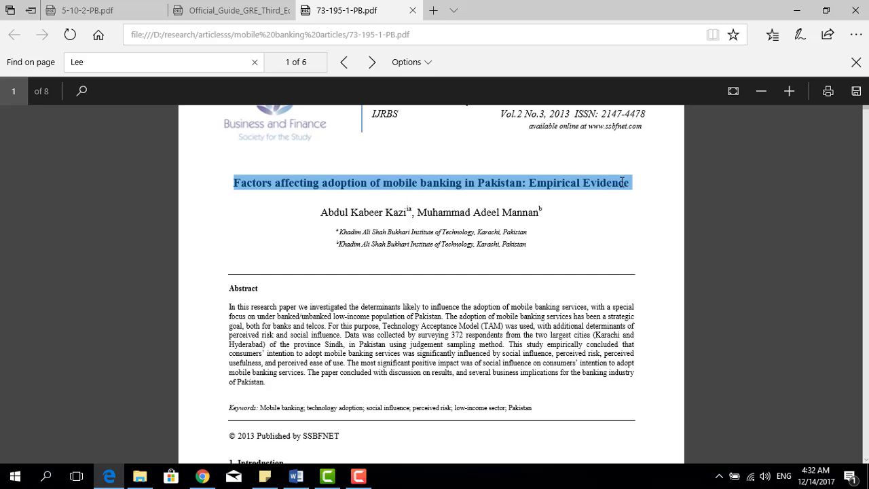
pyautogui.click(309, 476)
pyautogui.hotkey('ctrl', 'v')
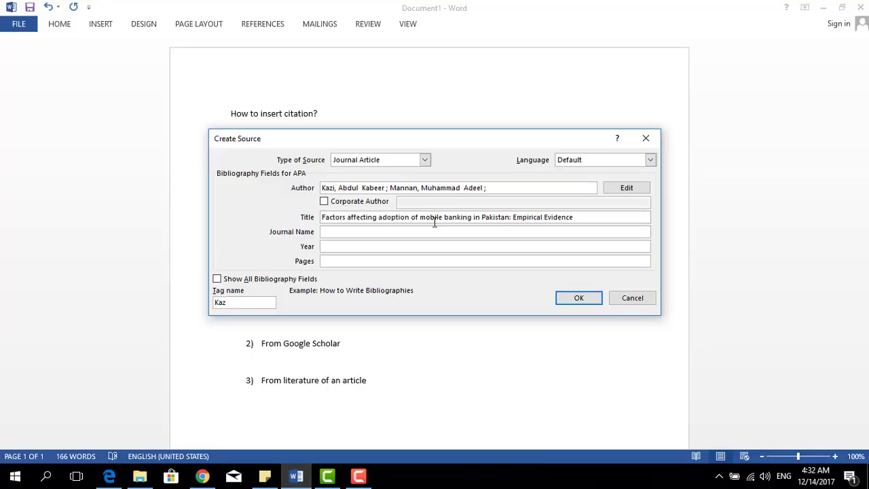
# Copy the journal name from the PDF page header into Journal Name
pyautogui.click(406, 232)
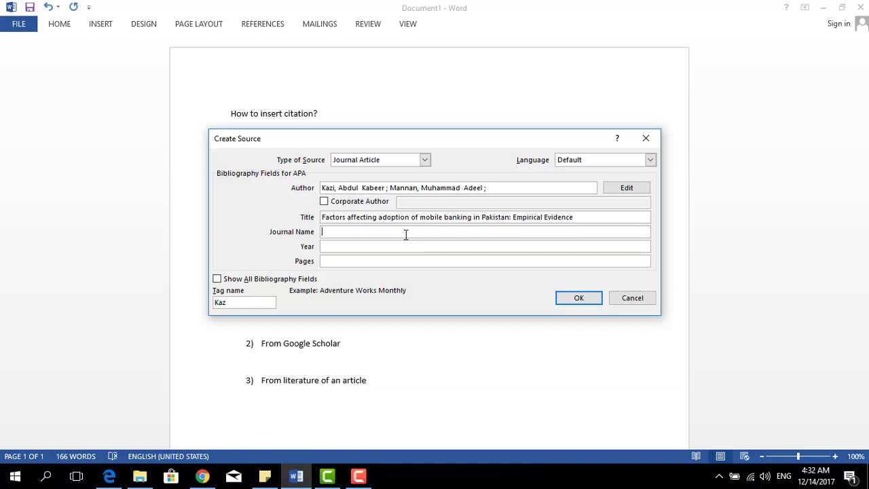
pyautogui.click(108, 476)
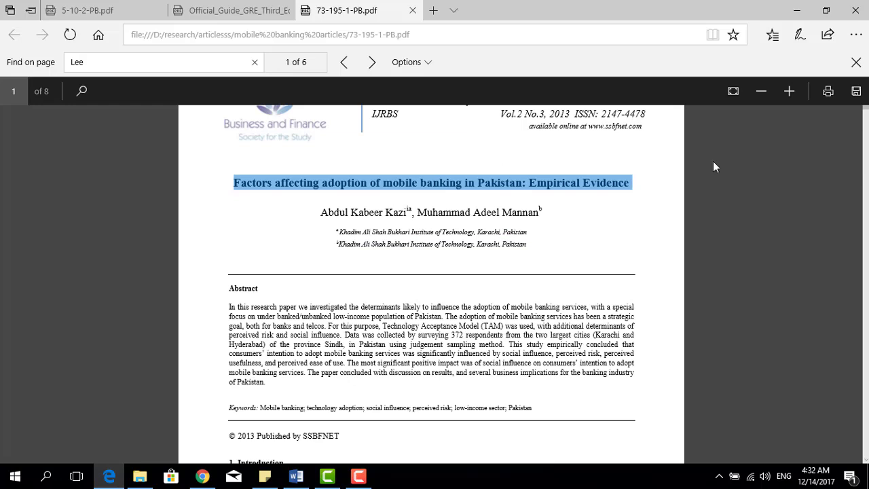
pyautogui.click(632, 158)
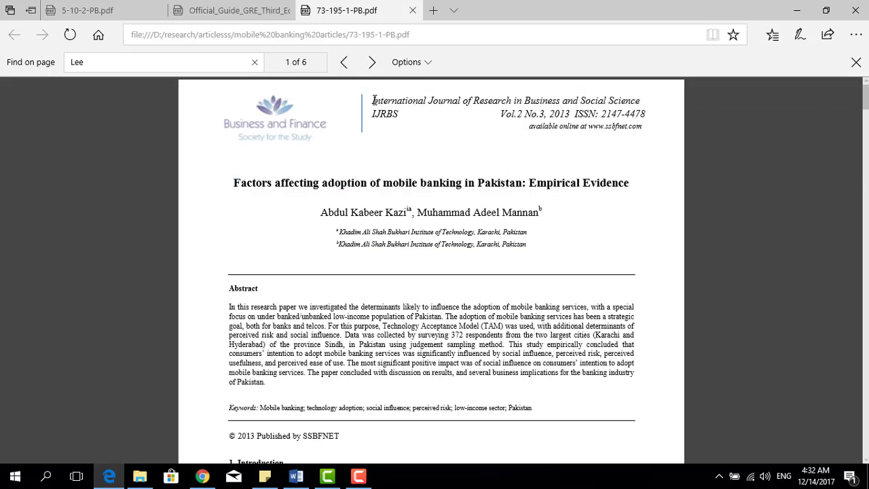
pyautogui.moveTo(373, 99)
pyautogui.mouseDown()
pyautogui.moveTo(481, 114)
pyautogui.moveTo(640, 101)
pyautogui.mouseUp()
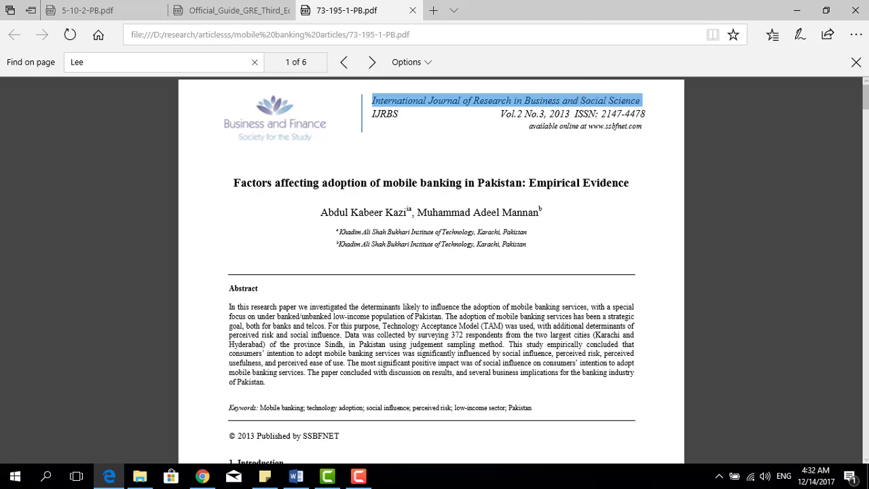
pyautogui.click(304, 484)
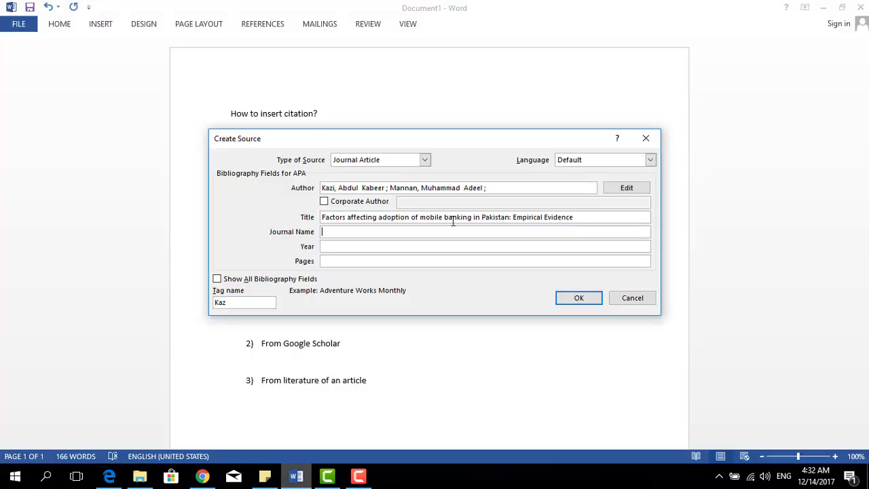
pyautogui.click(419, 234)
pyautogui.hotkey('ctrl', 'v')
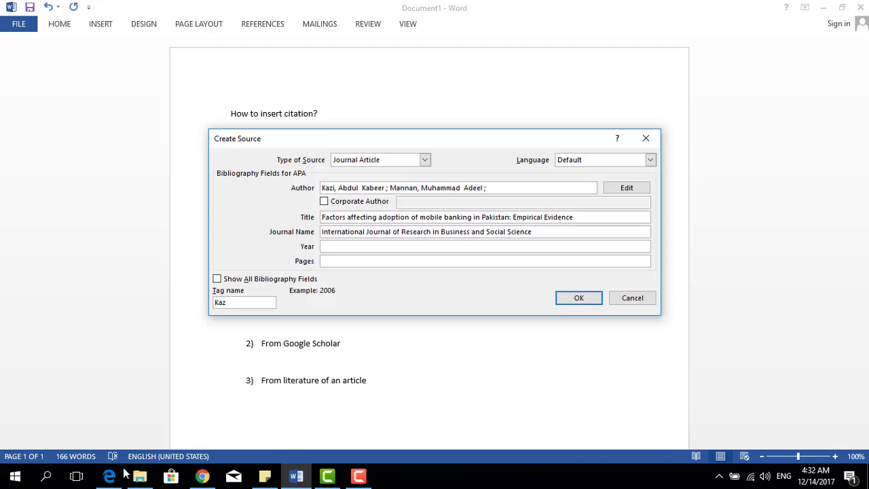
# Select the publication year 2013 in the PDF's Vol.2 No.3 issue line
pyautogui.click(109, 477)
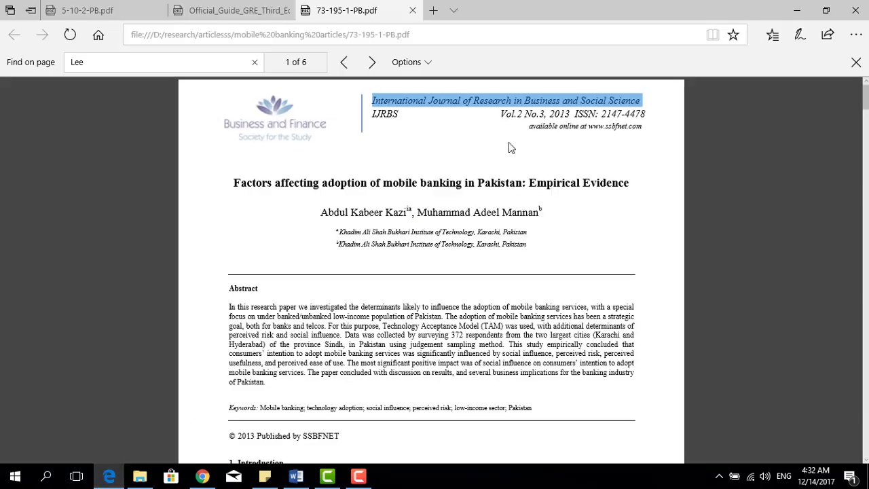
pyautogui.moveTo(569, 114); pyautogui.dragTo(554, 115)
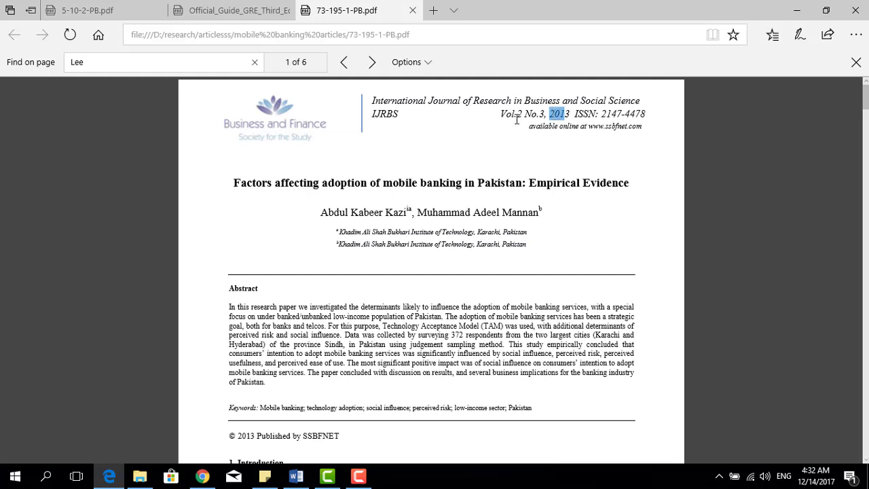
pyautogui.click(550, 110)
# Enter 2013 as the source's Year
pyautogui.click(296, 480)
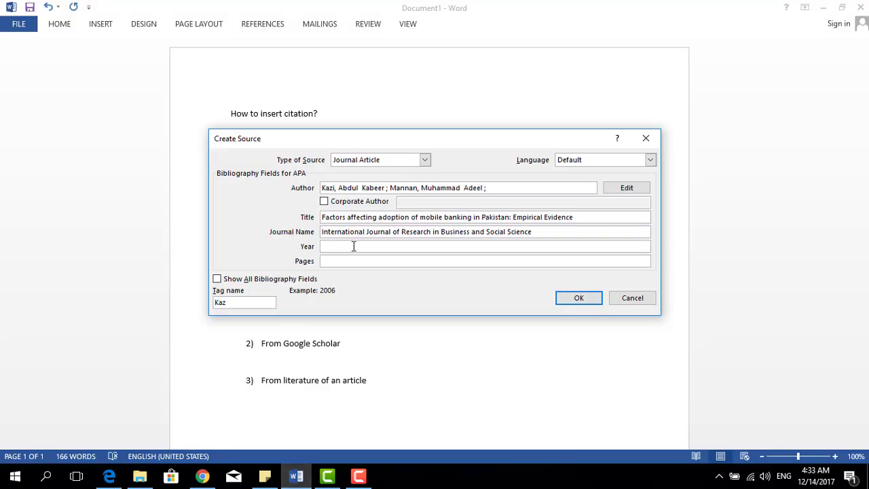
pyautogui.write('201')
pyautogui.write('3')
pyautogui.click(345, 261)
pyautogui.click(345, 261)
# Show all bibliography fields to check Volume and Issue, then hide them again, leaving Pages empty
pyautogui.click(217, 280)
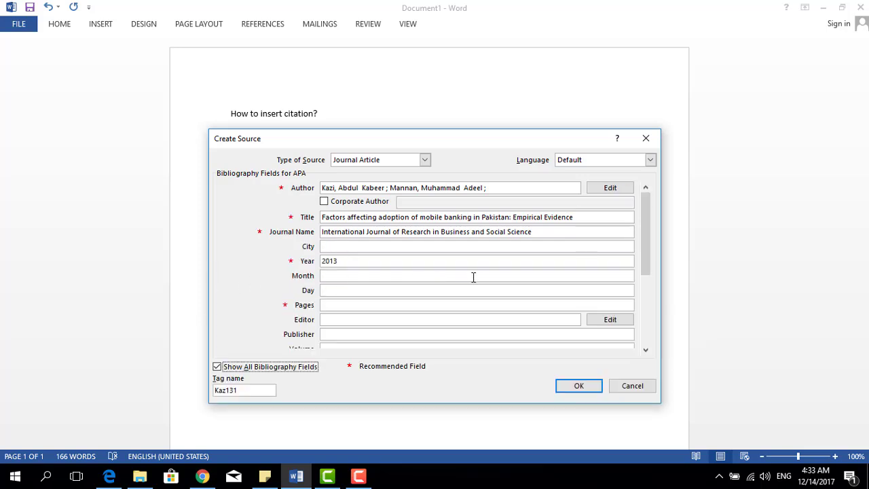
pyautogui.moveTo(642, 238); pyautogui.dragTo(645, 291)
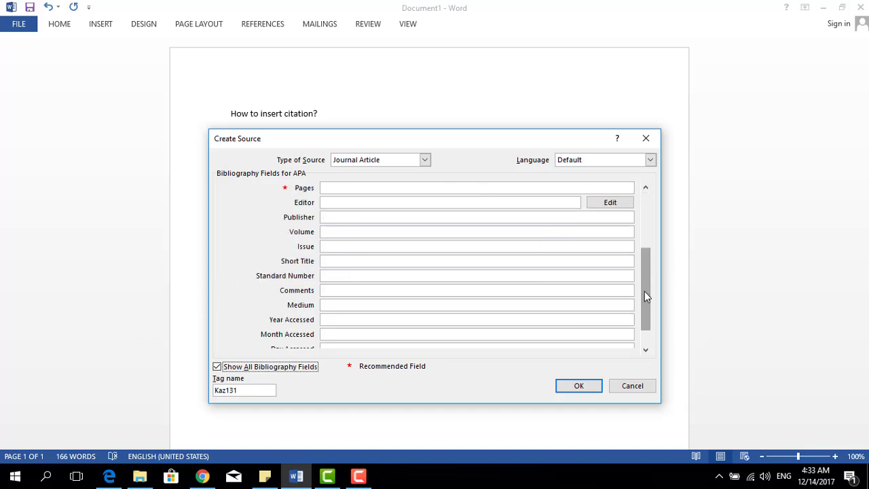
pyautogui.click(333, 231)
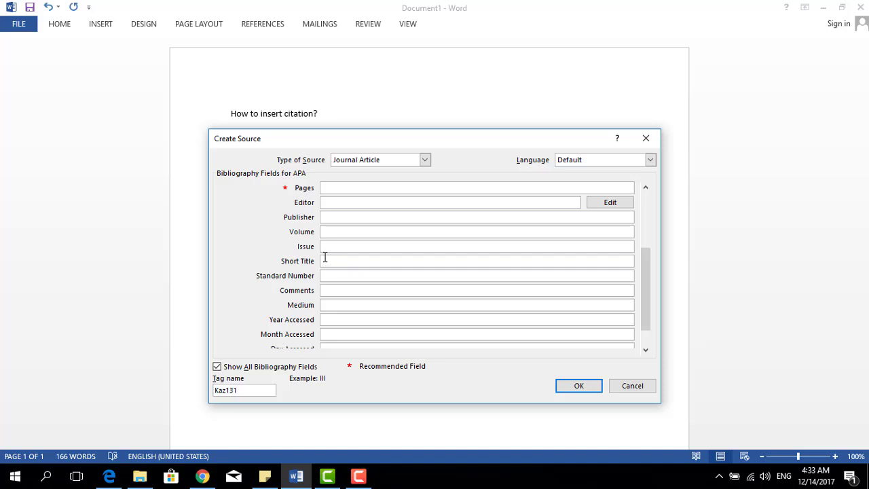
pyautogui.click(326, 247)
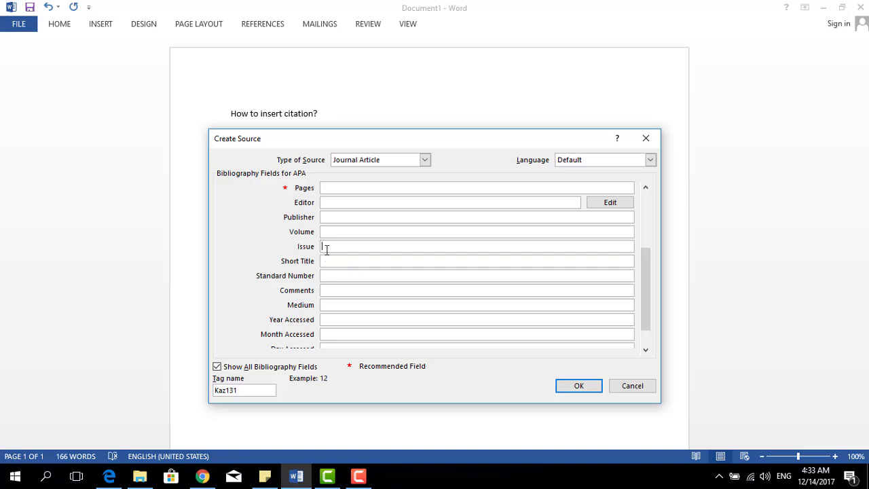
pyautogui.moveTo(642, 291); pyautogui.dragTo(645, 228)
pyautogui.click(249, 364)
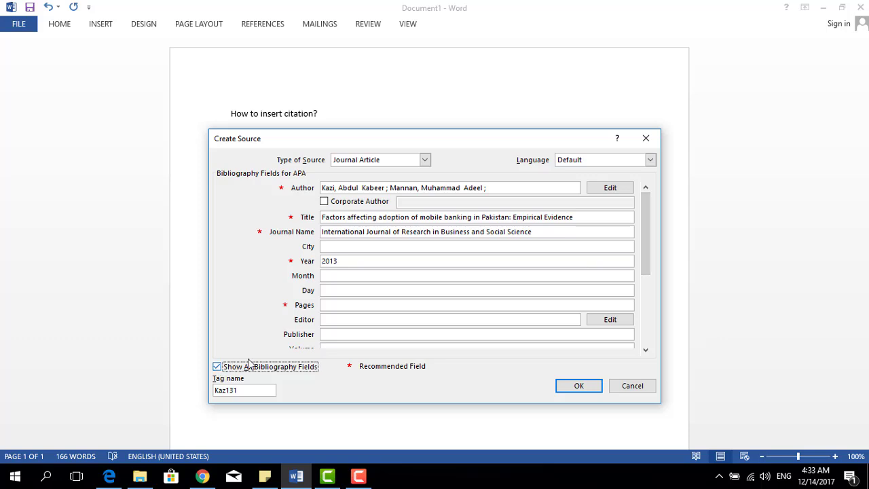
pyautogui.click(249, 365)
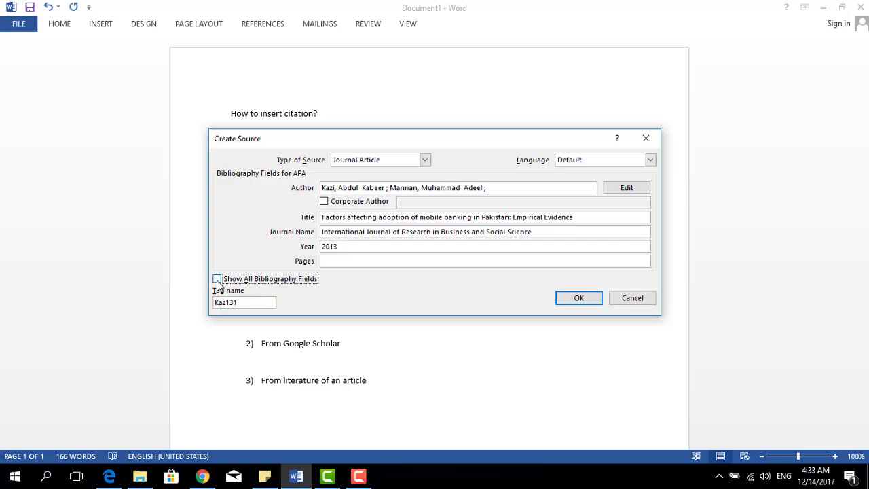
pyautogui.click(342, 263)
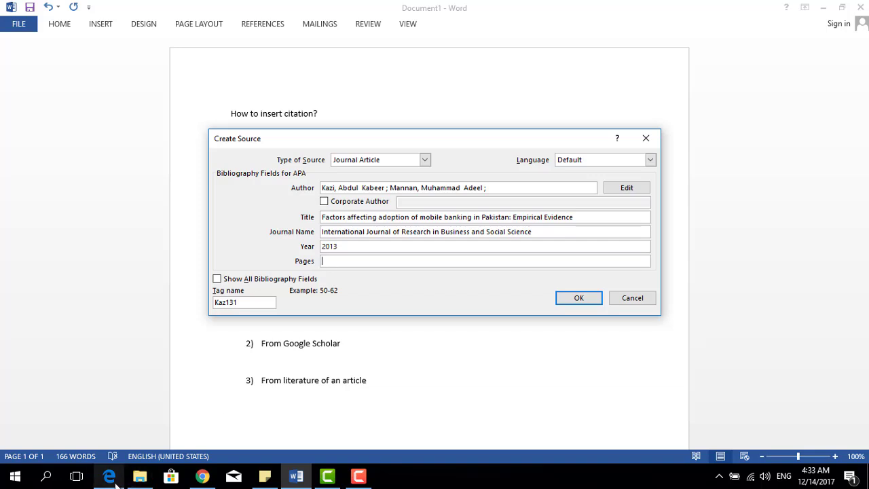
pyautogui.click(114, 482)
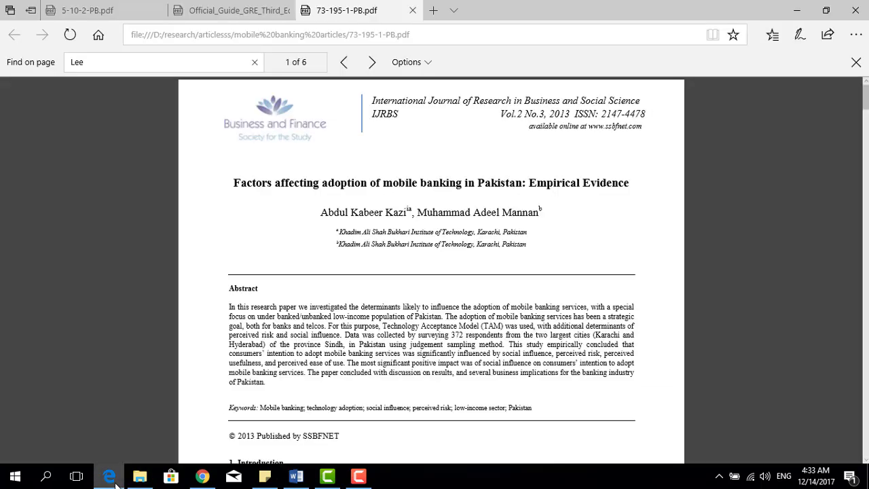
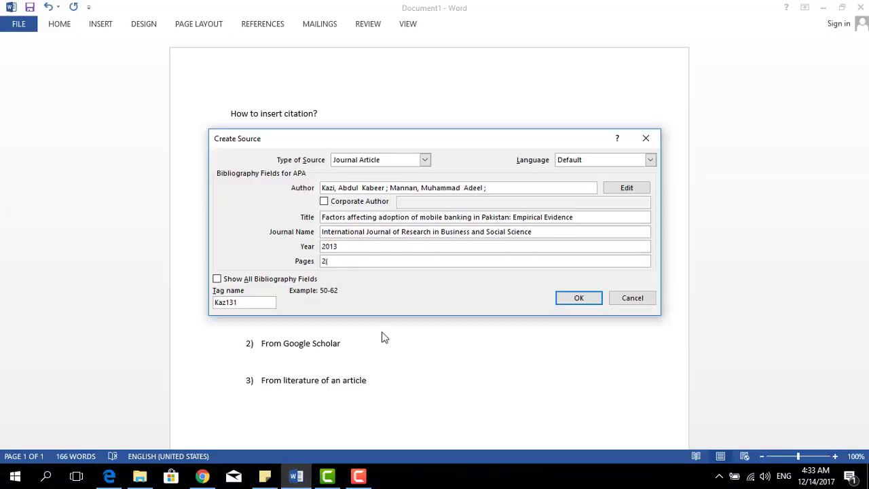
# Add the issue number 3 to the Pages entry so it reads 2(3)
pyautogui.write('3),')
# Scroll the mobile banking article PDF in Edge down to its final page, 61
pyautogui.click(109, 476)
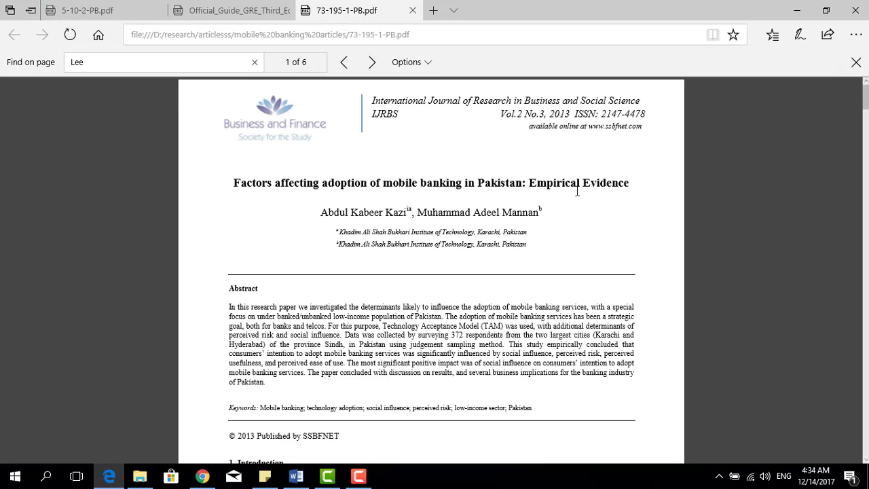
pyautogui.scroll(-5, 577, 191)
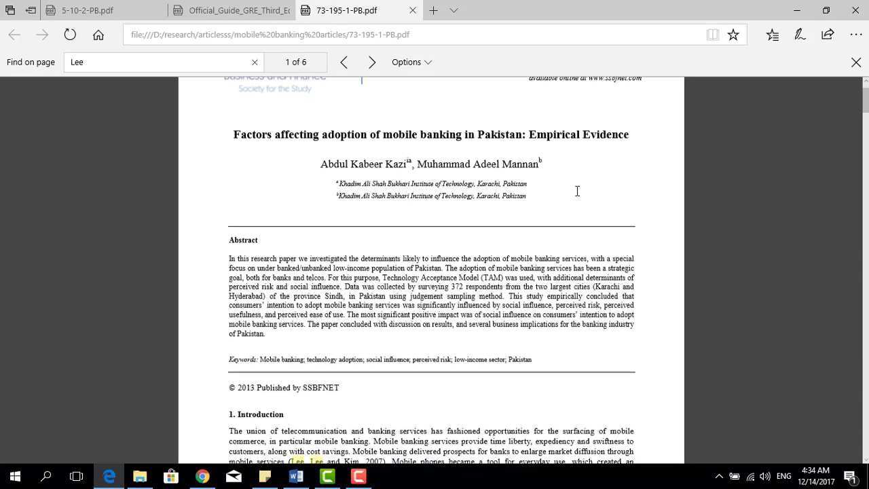
pyautogui.scroll(-1, 577, 191)
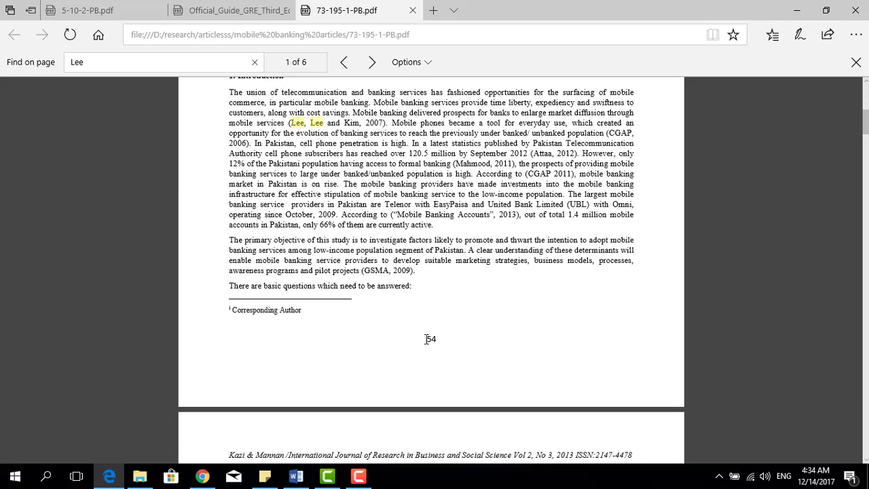
pyautogui.scroll(-1, 441, 341)
pyautogui.scroll(-5, 440, 341)
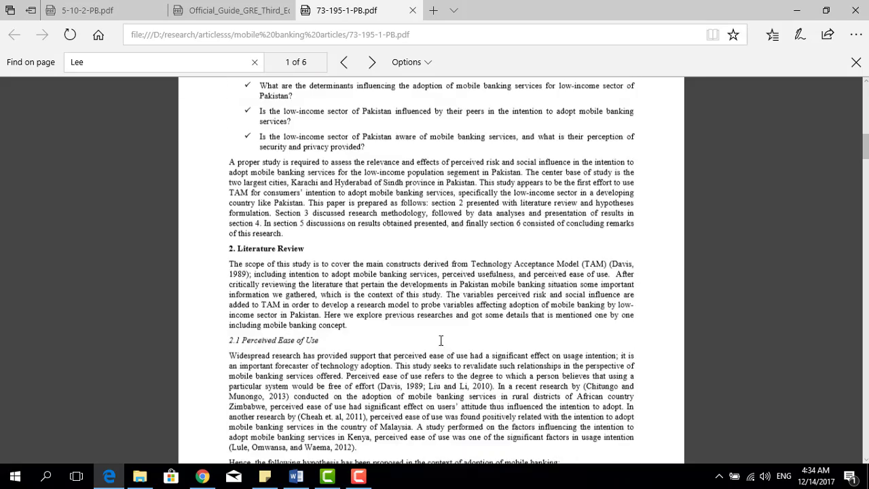
pyautogui.scroll(-5, 441, 340)
pyautogui.scroll(-5, 441, 340)
pyautogui.scroll(-5, 441, 340)
pyautogui.scroll(-5, 441, 340)
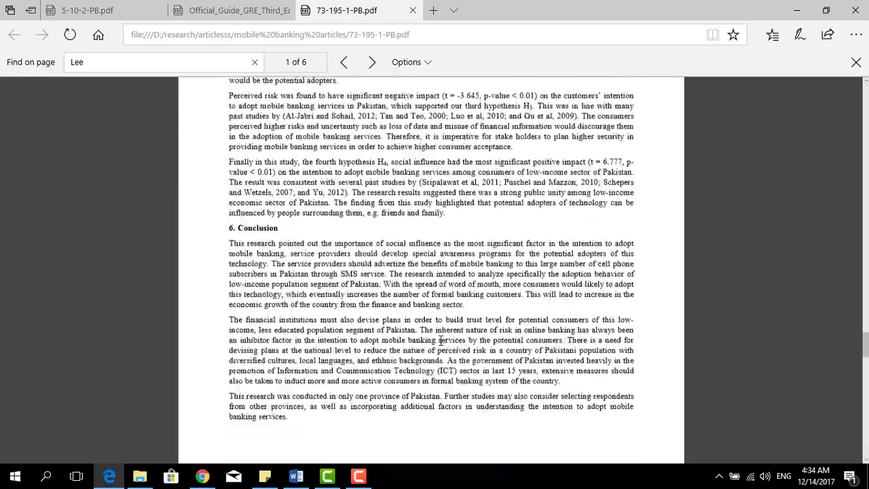
pyautogui.scroll(-5, 441, 341)
pyautogui.scroll(-5, 441, 340)
pyautogui.scroll(-1, 440, 341)
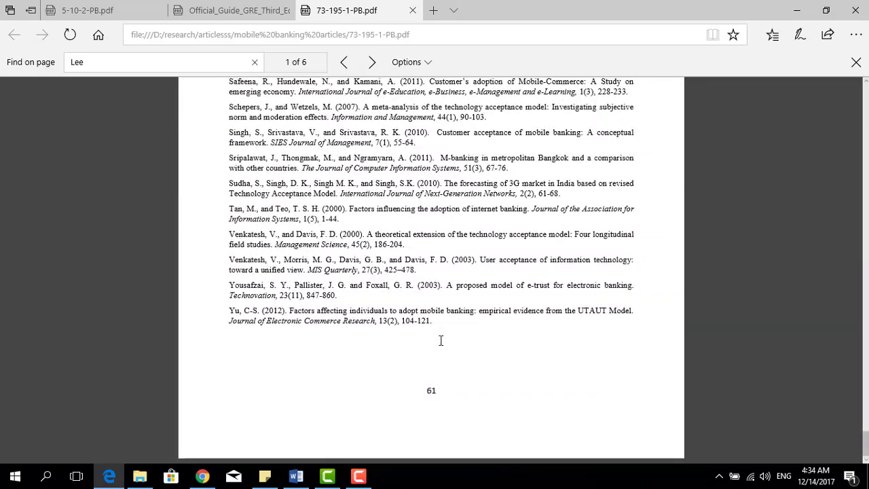
# Complete the Pages entry with 54-61 and insert the (Kazi & Mannan, 2013) citation
pyautogui.hotkey('alt', 'Tab')
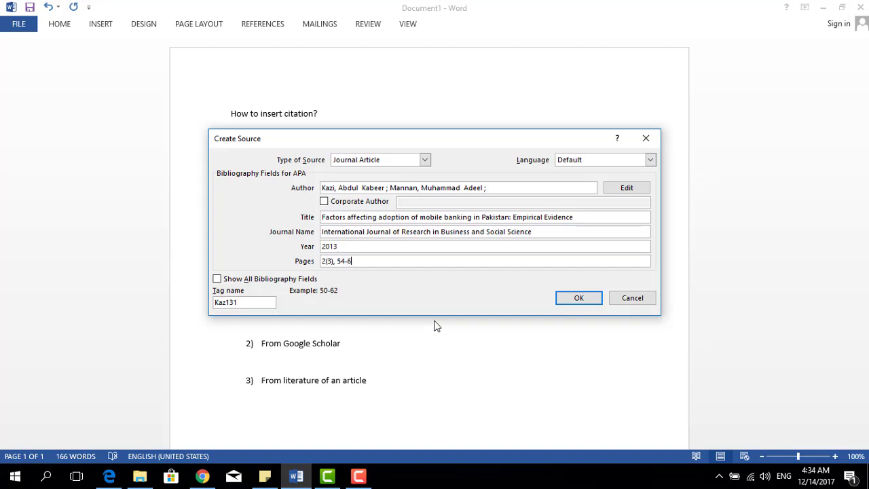
pyautogui.click(578, 300)
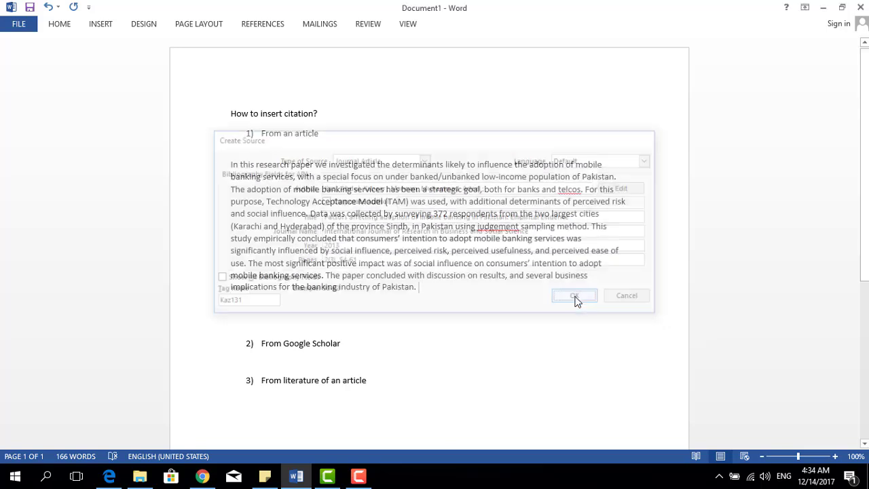
pyautogui.click(482, 286)
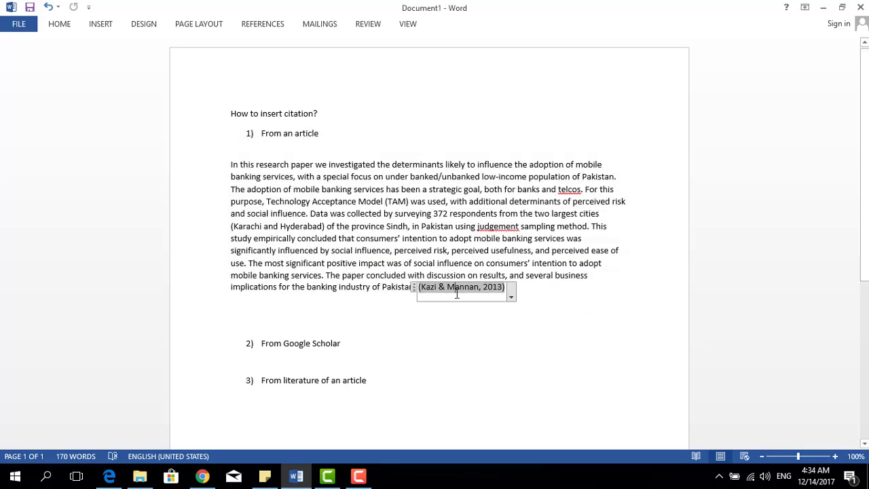
# Inspect the new citation at the end of the abstract paragraph by selecting and deselecting it
pyautogui.click(542, 299)
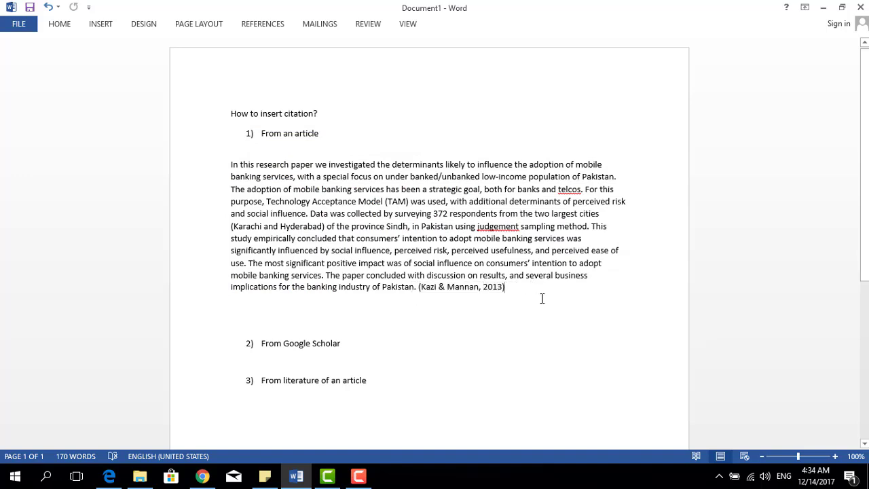
pyautogui.click(477, 286)
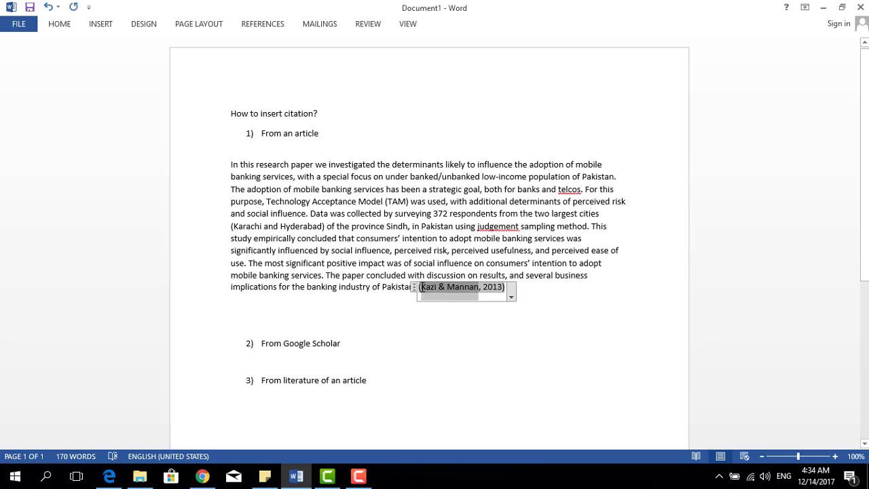
pyautogui.click(421, 286)
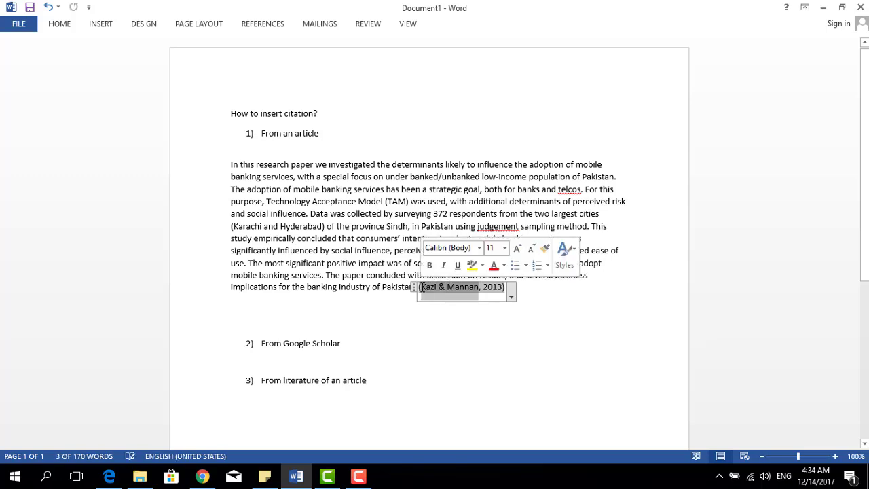
pyautogui.click(534, 293)
pyautogui.click(522, 285)
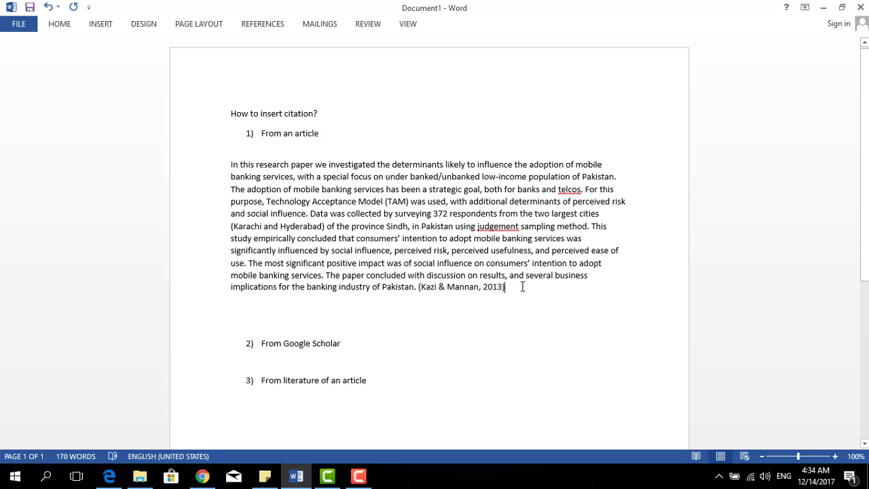
pyautogui.click(469, 291)
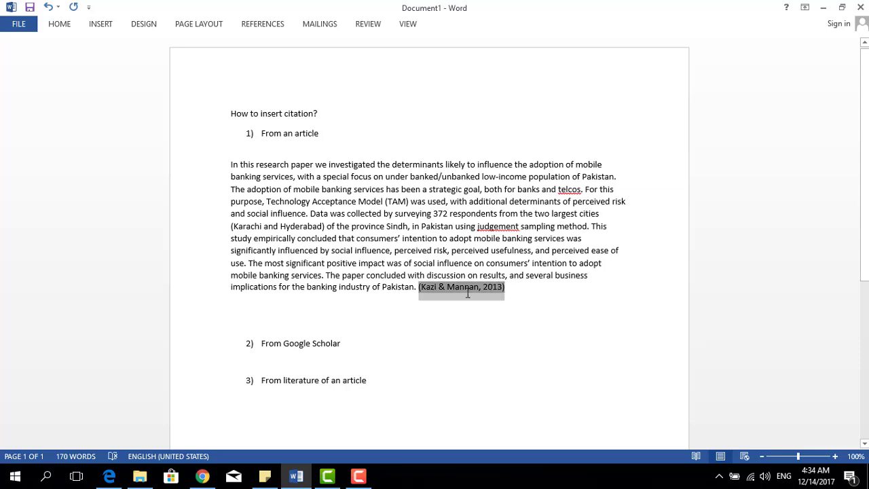
pyautogui.doubleClick(419, 288)
pyautogui.hotkey('ctrl', 'c')
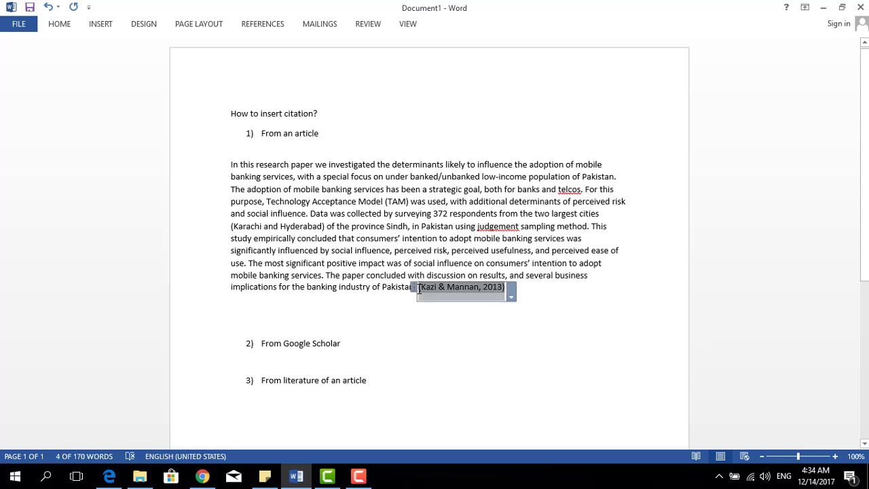
pyautogui.click(542, 289)
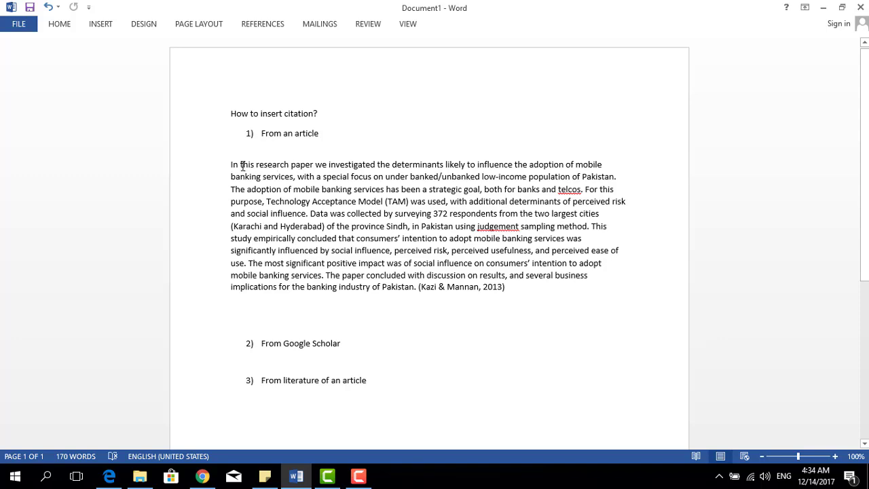
# Replace 'In this' at the abstract's start with the pasted citation followed by 'Found'
pyautogui.moveTo(242, 166); pyautogui.dragTo(256, 166)
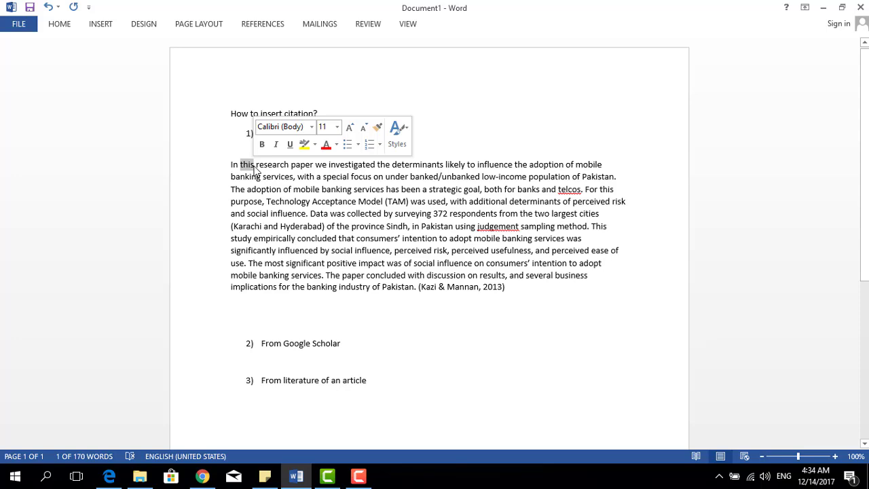
pyautogui.press('BackSpace')
pyautogui.press('BackSpace')
pyautogui.press('BackSpace')
pyautogui.press('BackSpace')
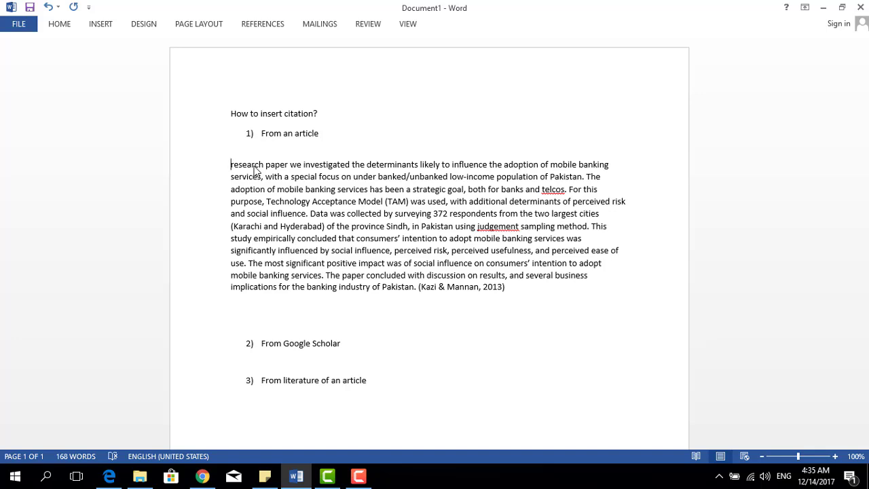
pyautogui.hotkey('ctrl', 'v')
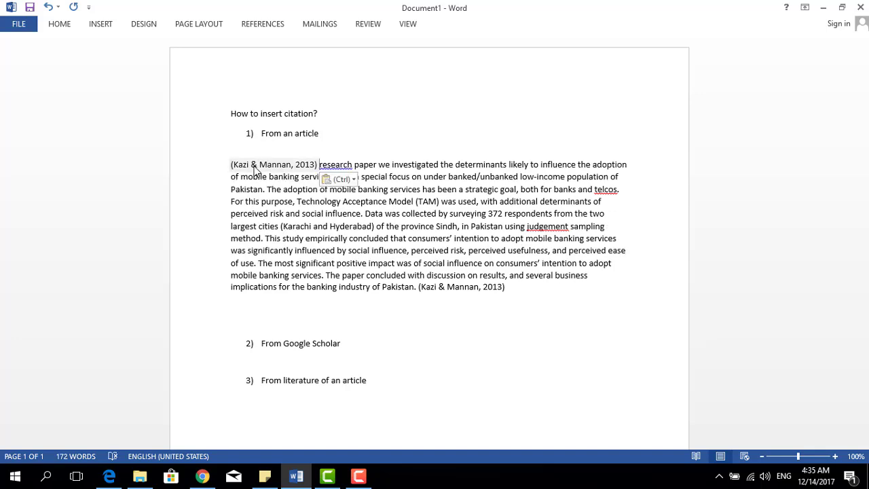
pyautogui.write('f')
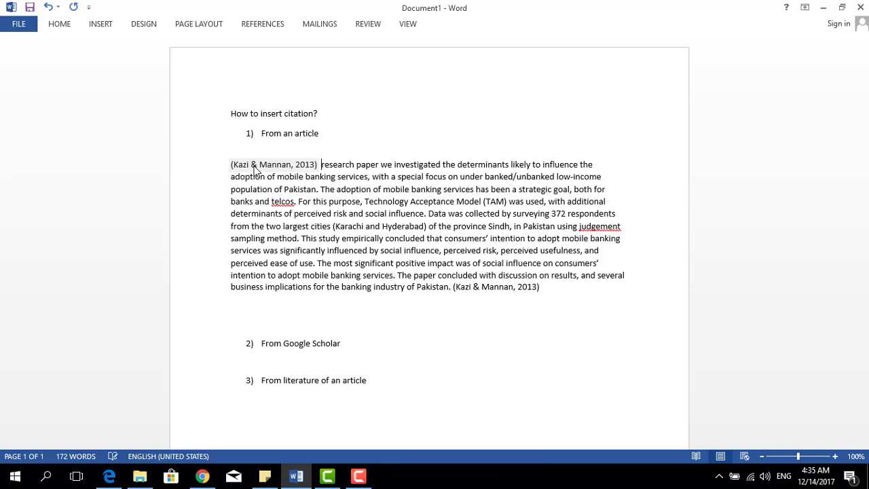
pyautogui.write('ound')
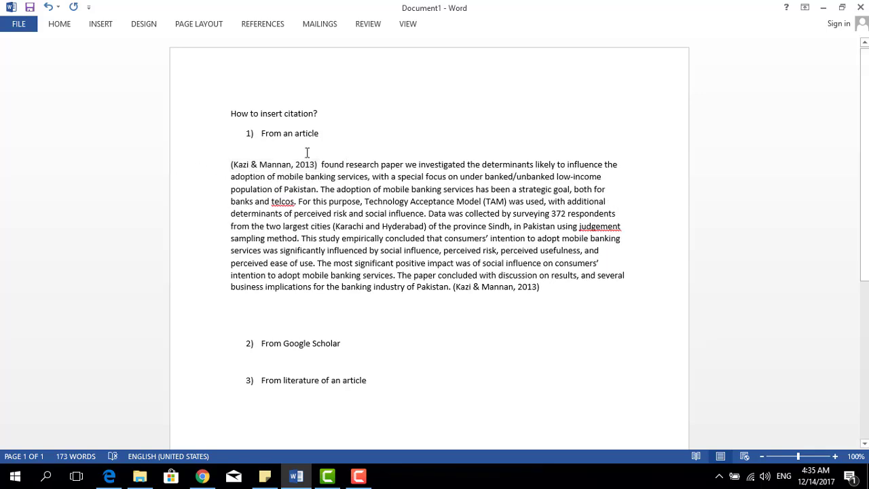
pyautogui.click(305, 164)
pyautogui.click(342, 171)
pyautogui.rightClick(340, 167)
pyautogui.click(376, 179)
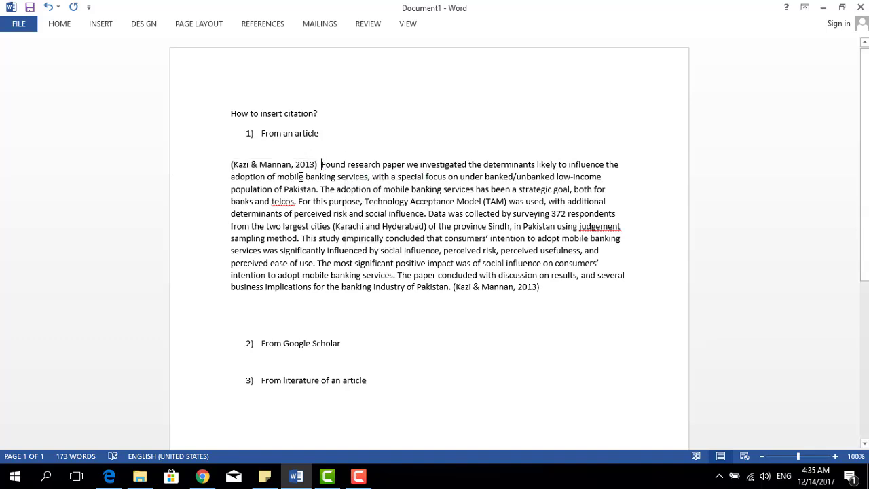
pyautogui.click(299, 165)
pyautogui.click(313, 190)
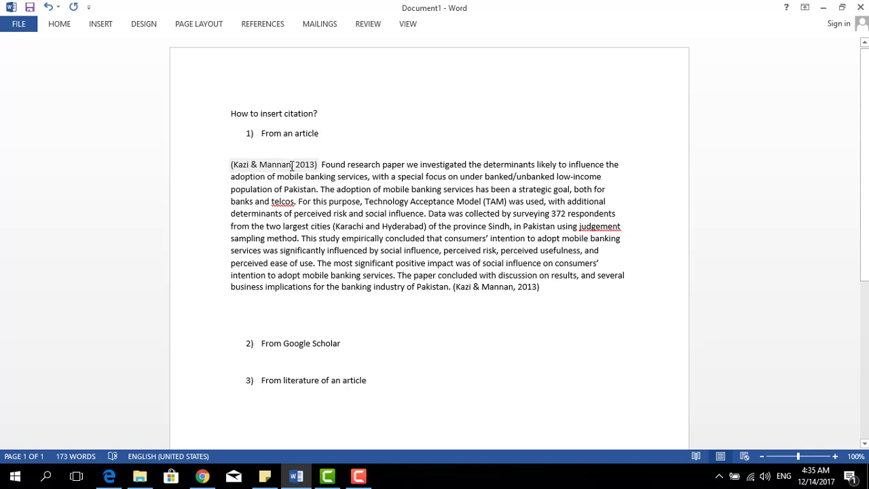
# Edit the opening citation to suppress author and title, leaving only (2013)
pyautogui.moveTo(292, 165); pyautogui.dragTo(233, 165)
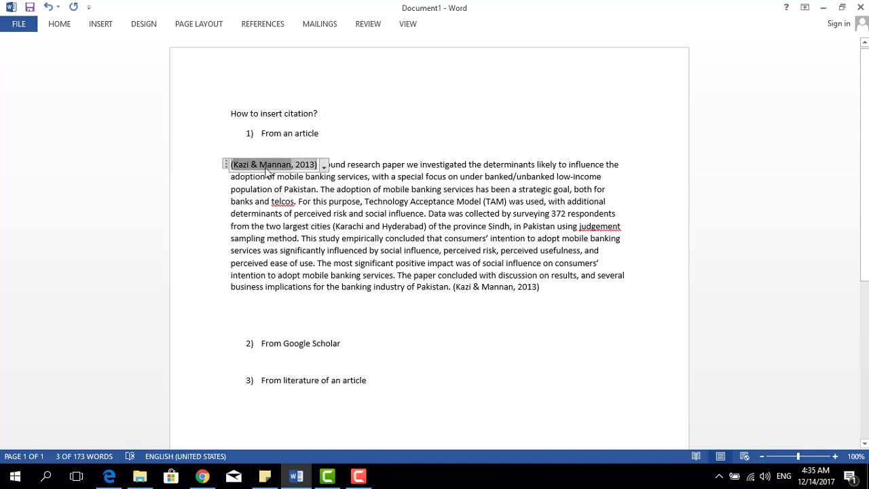
pyautogui.rightClick(267, 171)
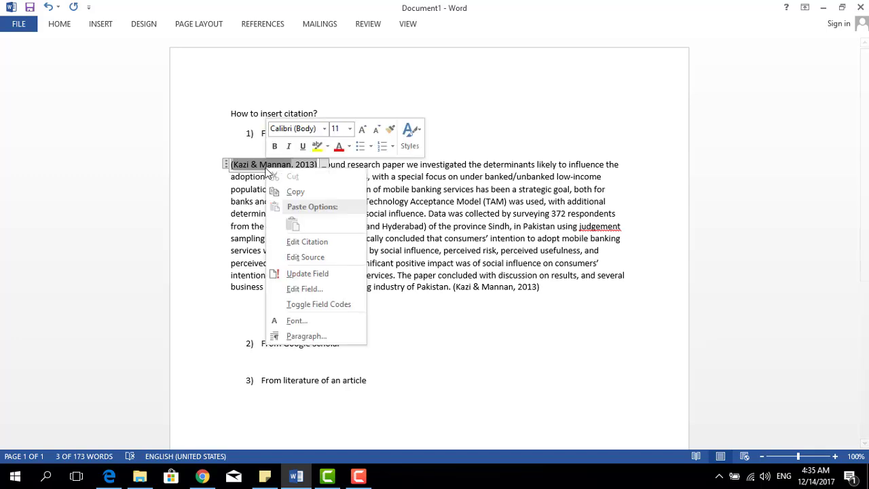
pyautogui.click(340, 243)
pyautogui.click(403, 242)
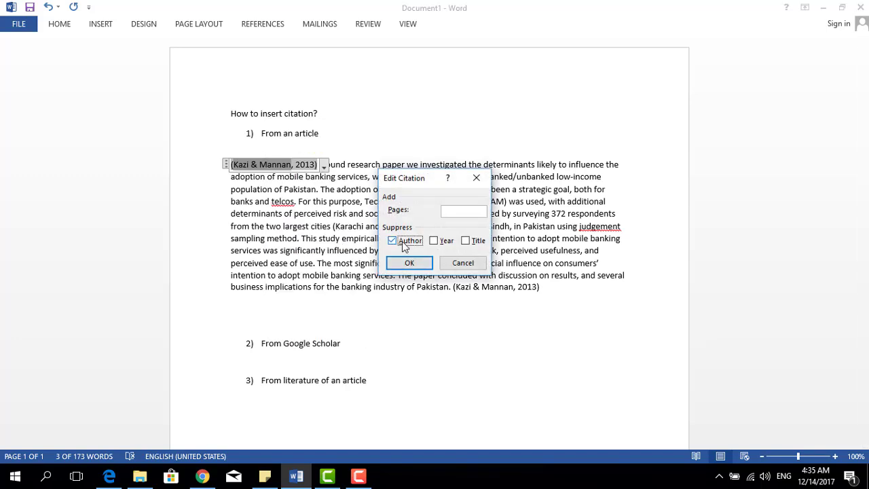
pyautogui.click(408, 263)
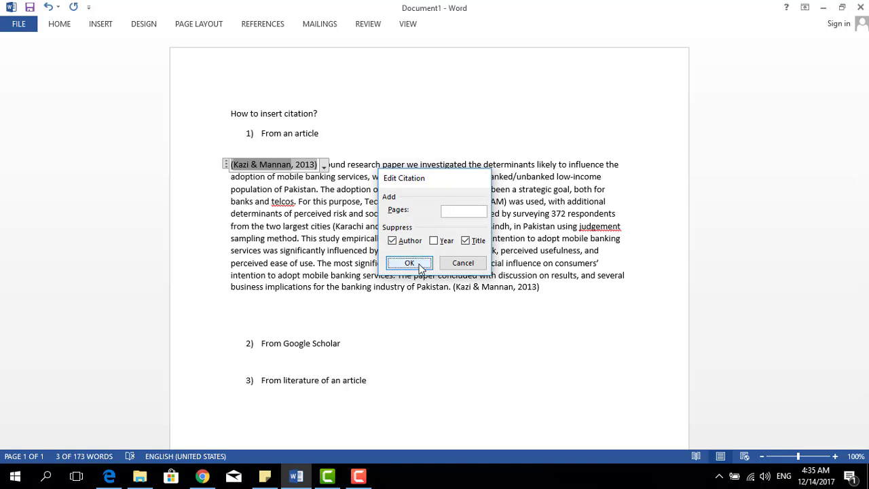
# Paste 'Kazi & Mannan' before the (2013) citation at the paragraph start
pyautogui.click(229, 167)
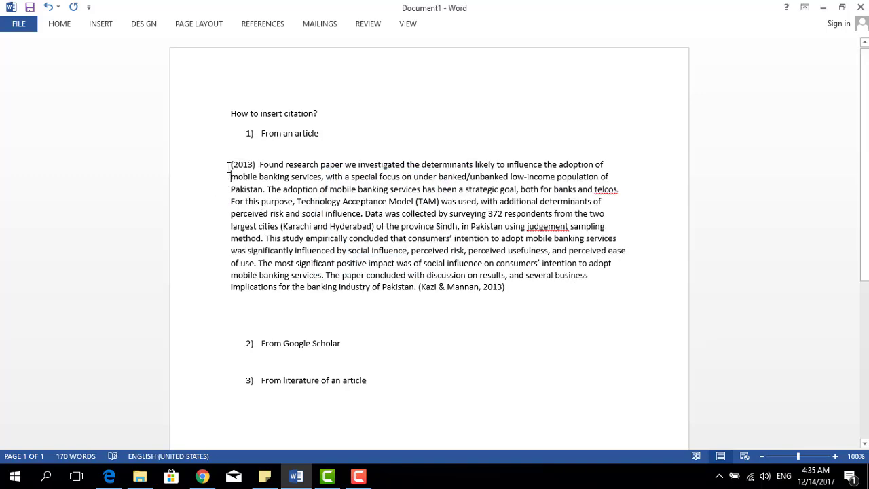
pyautogui.click(229, 164)
pyautogui.click(230, 171)
pyautogui.click(260, 165)
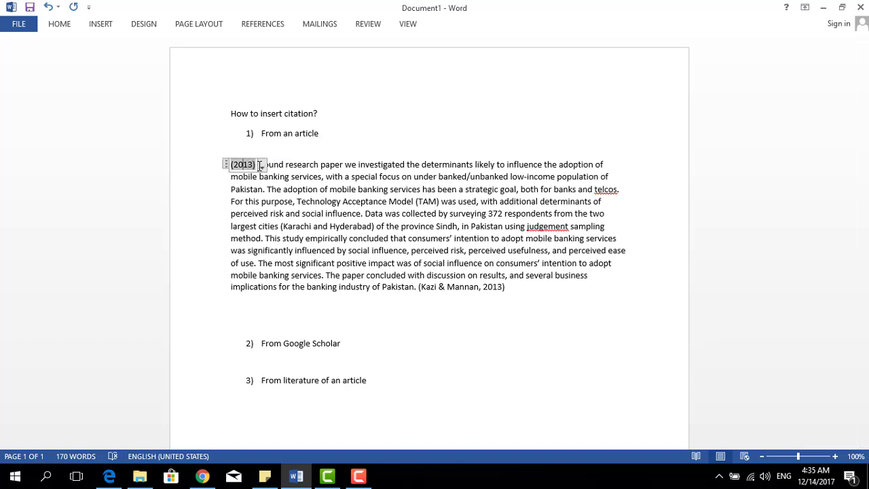
pyautogui.press('Left')
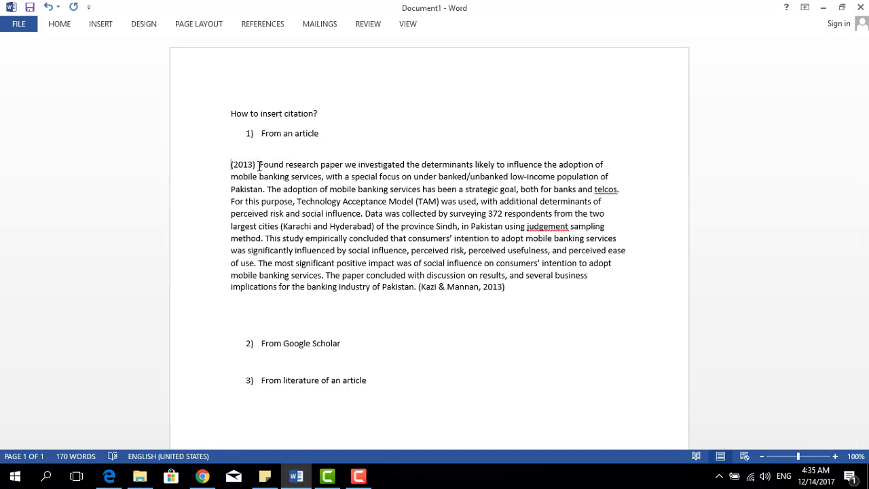
pyautogui.hotkey('ctrl', 'v')
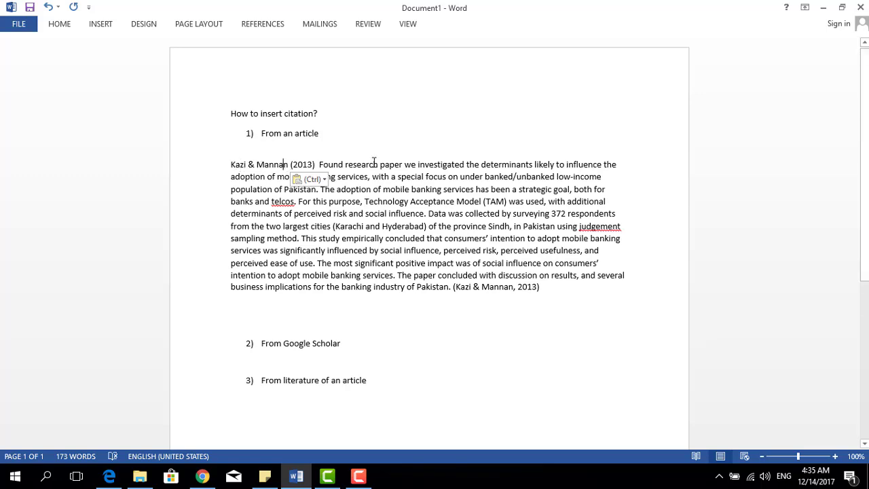
# Check the year-only opening citation and the closing (Kazi & Mannan, 2013) citation
pyautogui.click(375, 163)
pyautogui.click(292, 168)
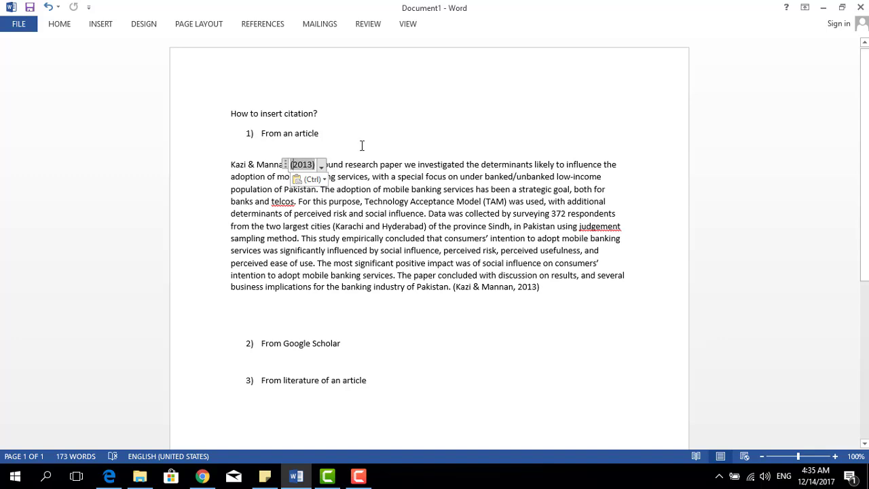
pyautogui.click(349, 161)
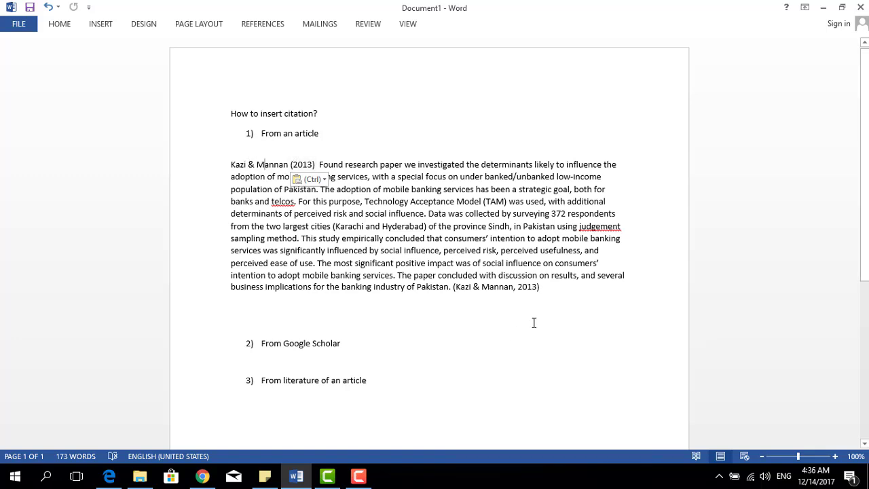
pyautogui.click(522, 288)
pyautogui.click(574, 292)
pyautogui.moveTo(321, 133); pyautogui.dragTo(262, 133)
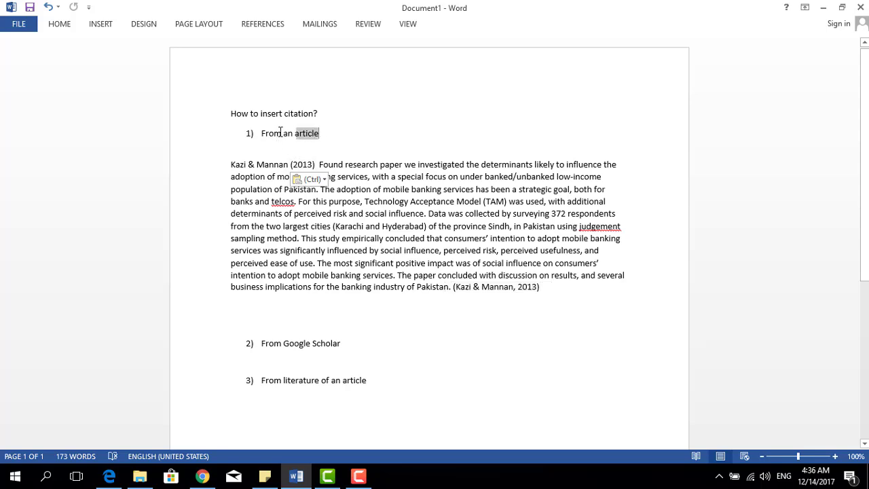
pyautogui.click(322, 136)
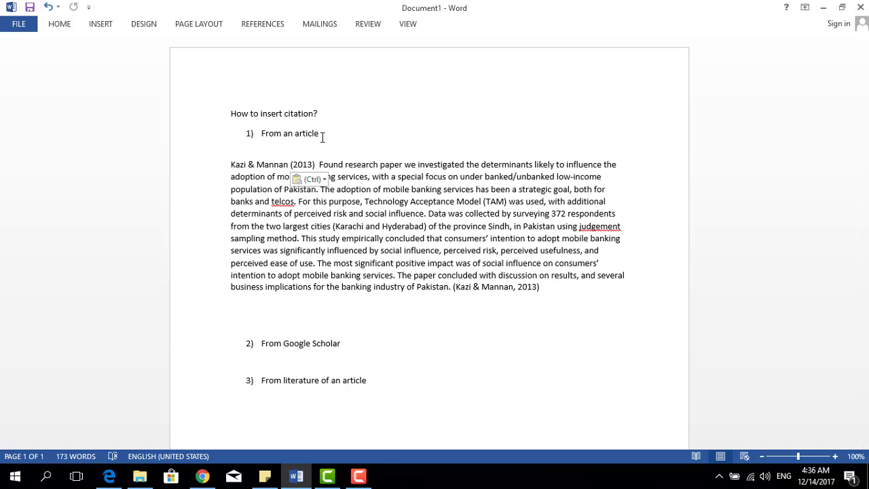
# Add a blank unnumbered line after the closing citation, beneath From Google Scholar
pyautogui.click(528, 287)
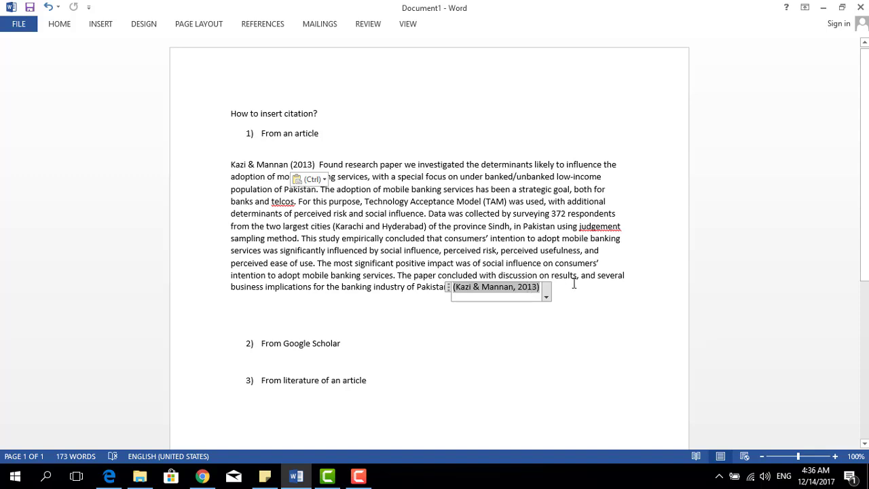
pyautogui.click(558, 294)
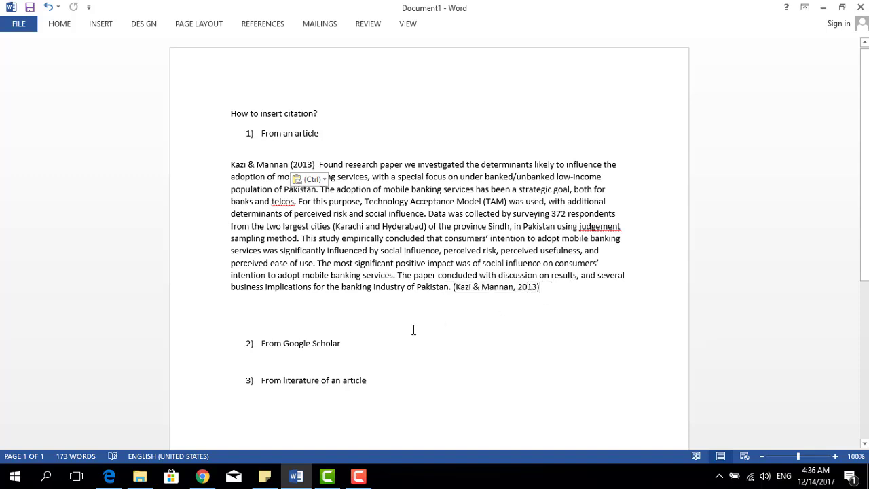
pyautogui.press('Return')
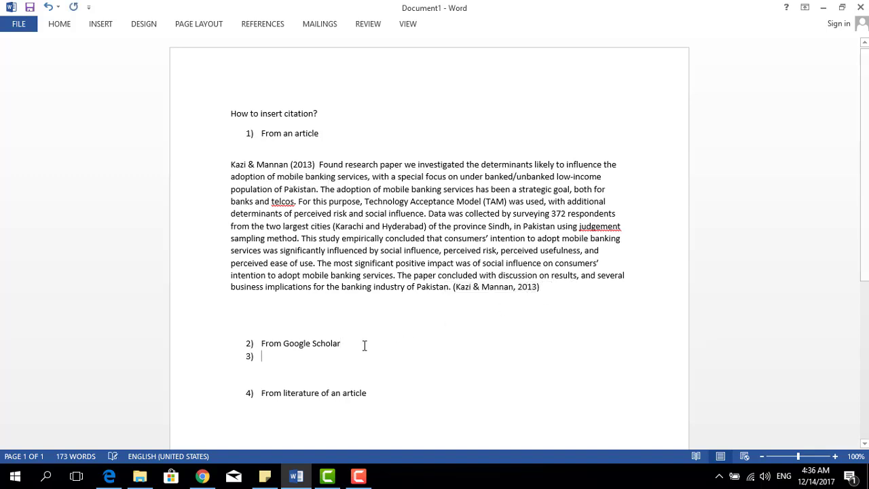
pyautogui.press('BackSpace')
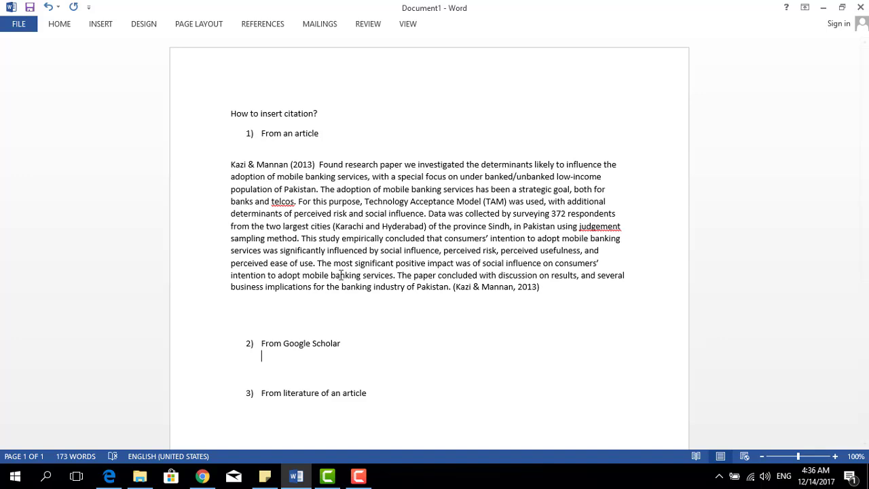
# Copy the title 'Factors affecting adoption of mobile banking in Pakistan' from the PDF's first page
pyautogui.click(201, 477)
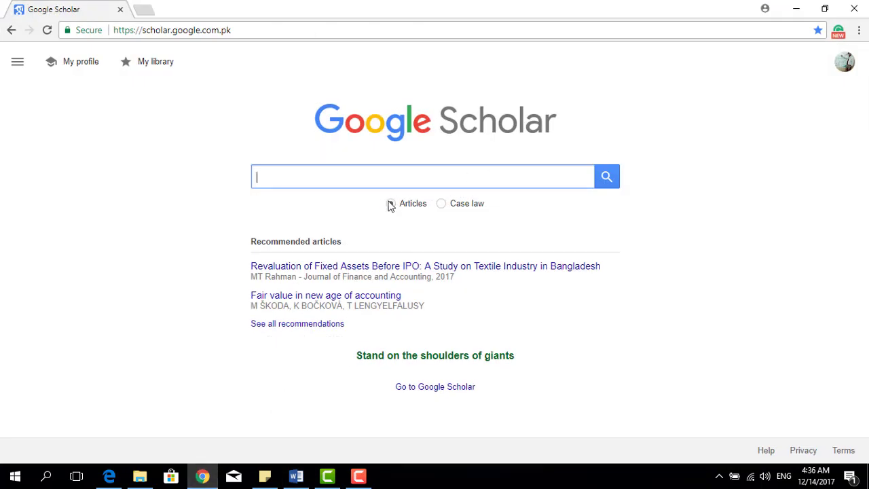
pyautogui.moveTo(202, 477)
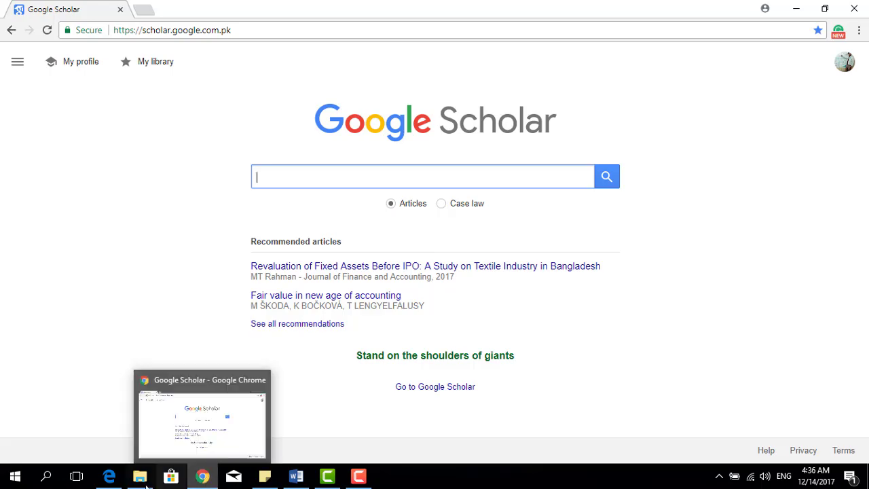
pyautogui.click(108, 477)
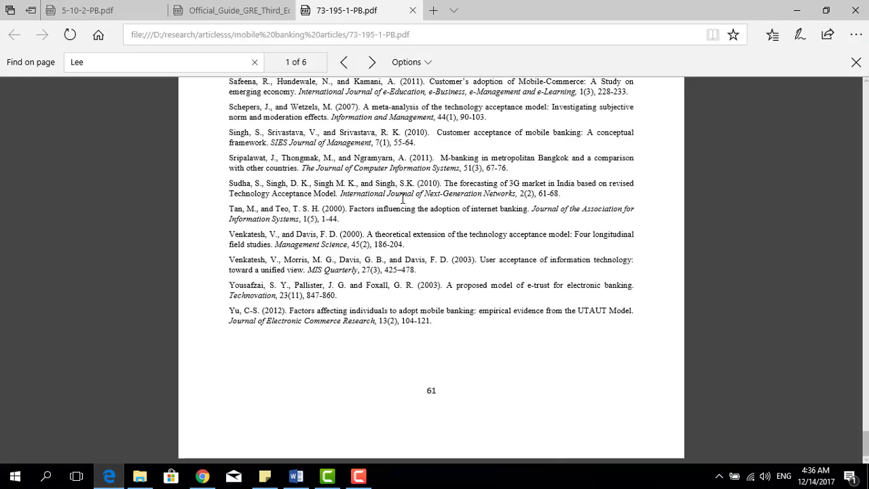
pyautogui.moveTo(866, 437); pyautogui.dragTo(865, 89)
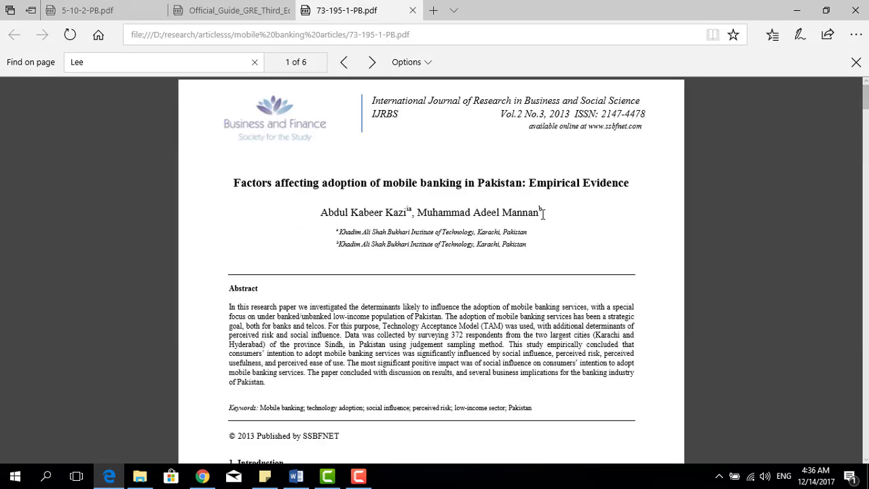
pyautogui.moveTo(232, 182); pyautogui.dragTo(652, 196)
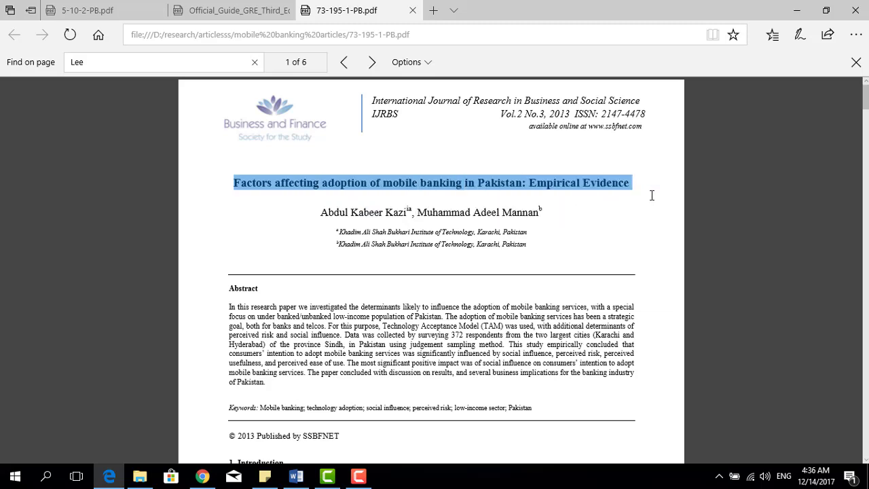
# Search Google Scholar for the pasted paper title plus 'by Mannan 2013'
pyautogui.click(202, 477)
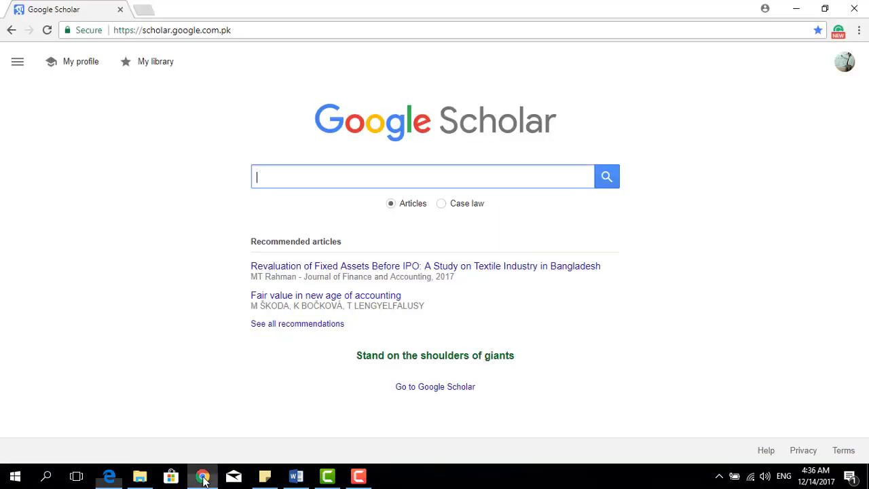
pyautogui.hotkey('ctrl', 'v')
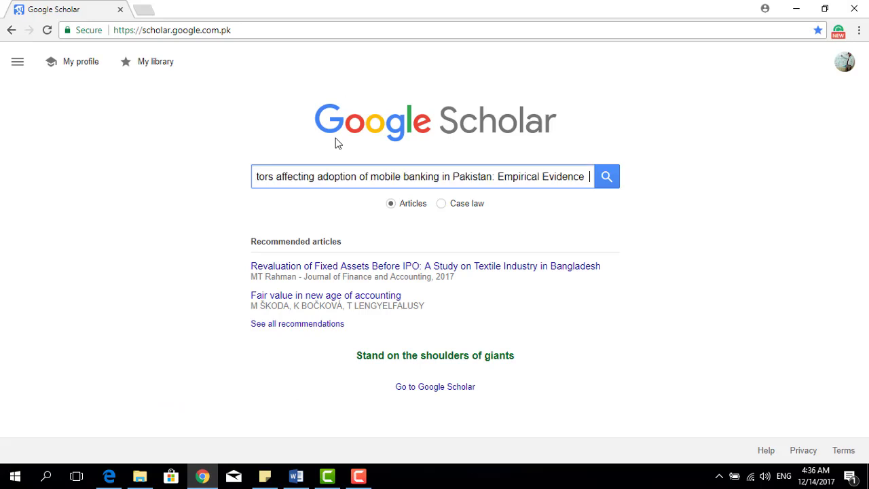
pyautogui.write('by Man')
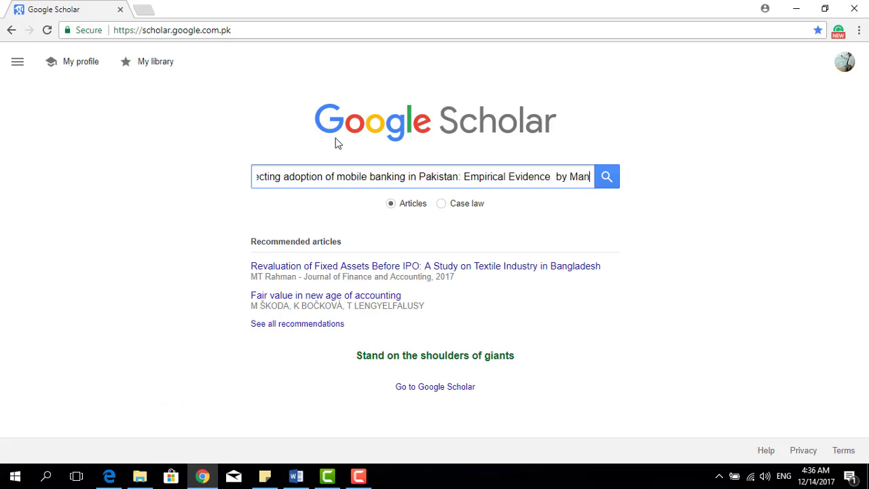
pyautogui.write('nam')
pyautogui.press('BackSpace')
pyautogui.write('n')
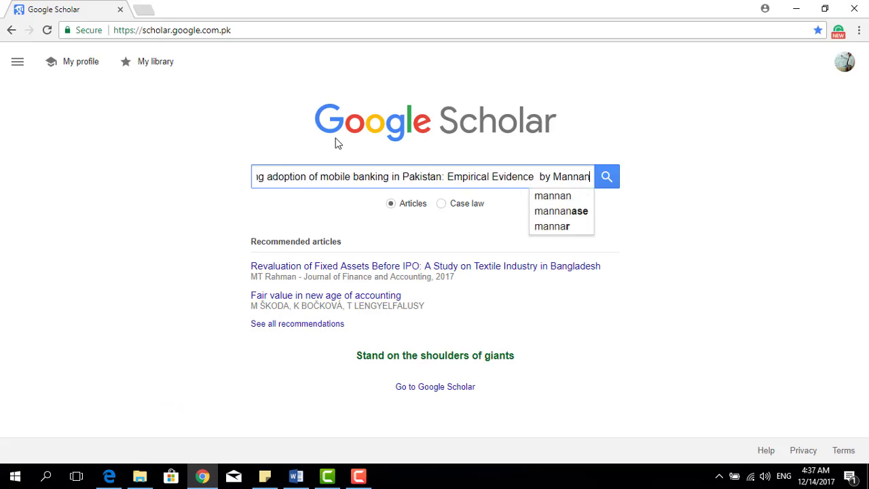
pyautogui.write(' 201')
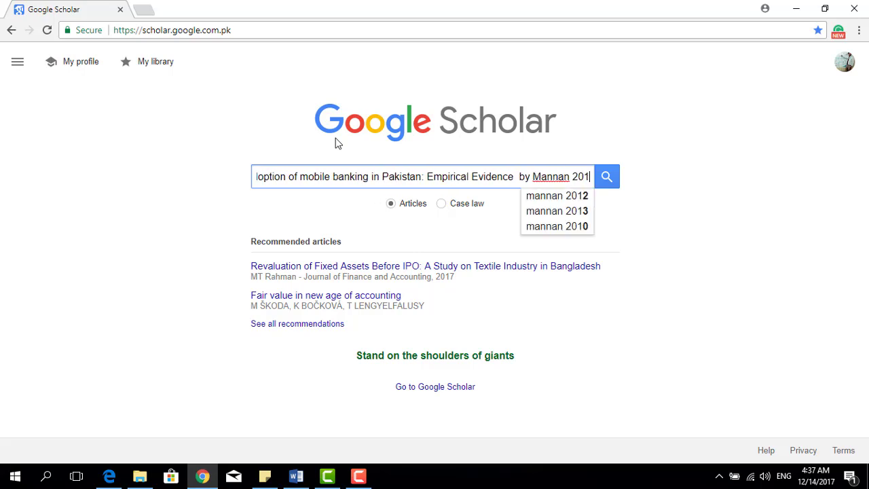
pyautogui.write('3')
pyautogui.press('Return')
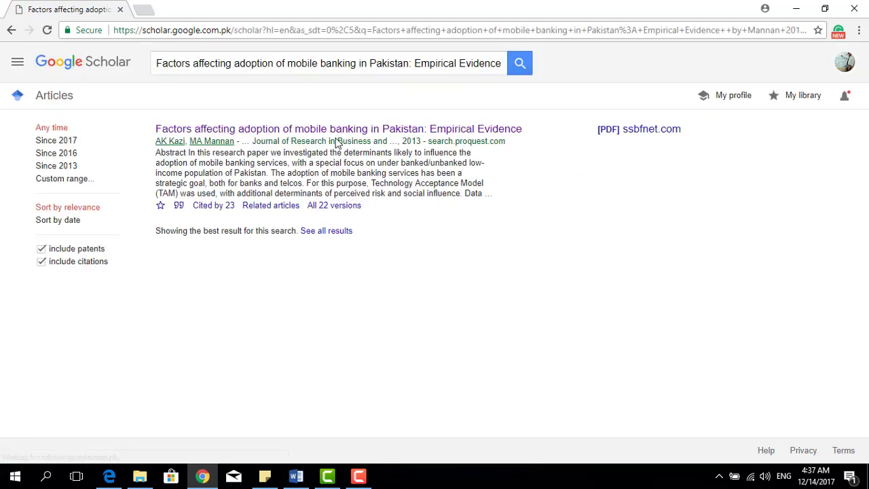
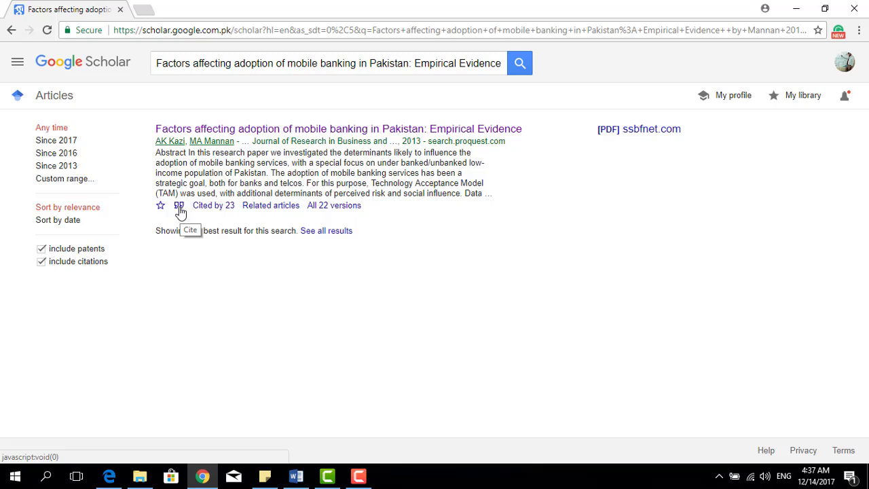
# Open the Cite window for the Pakistan mobile-banking article and review its APA reference
pyautogui.click(179, 209)
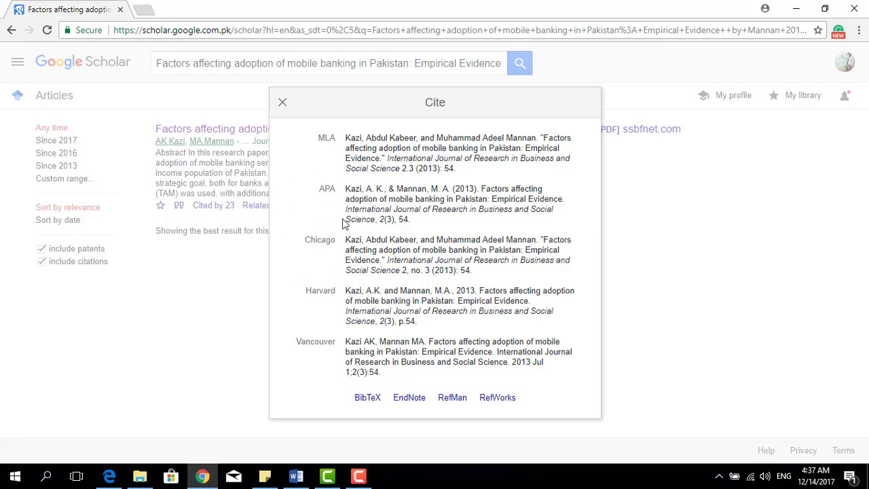
pyautogui.click(328, 195)
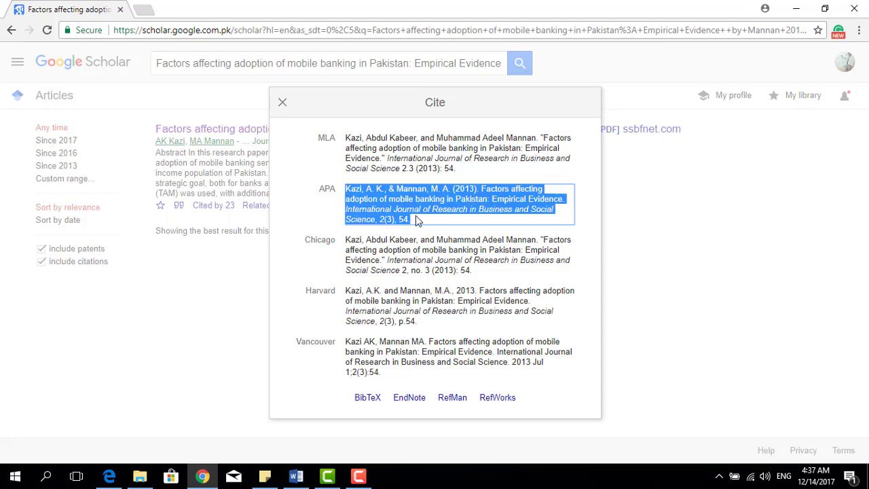
pyautogui.click(387, 197)
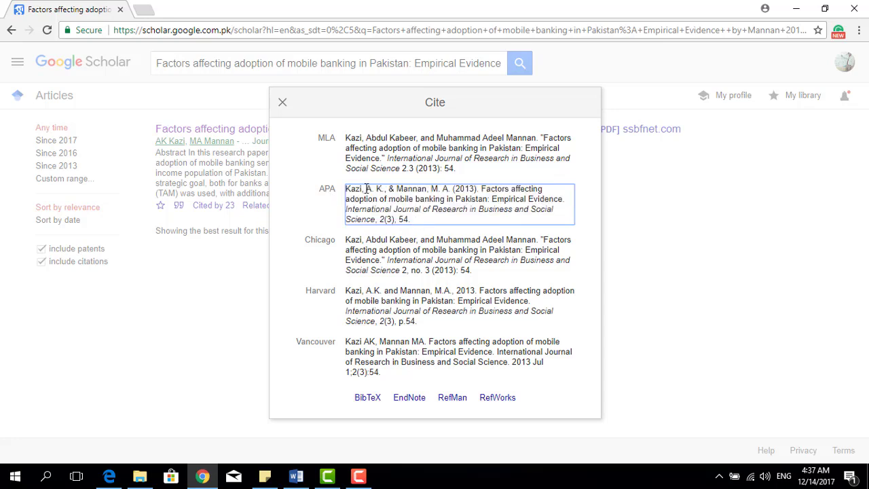
pyautogui.moveTo(367, 188); pyautogui.dragTo(384, 190)
pyautogui.click(450, 192)
pyautogui.moveTo(408, 220); pyautogui.dragTo(347, 193)
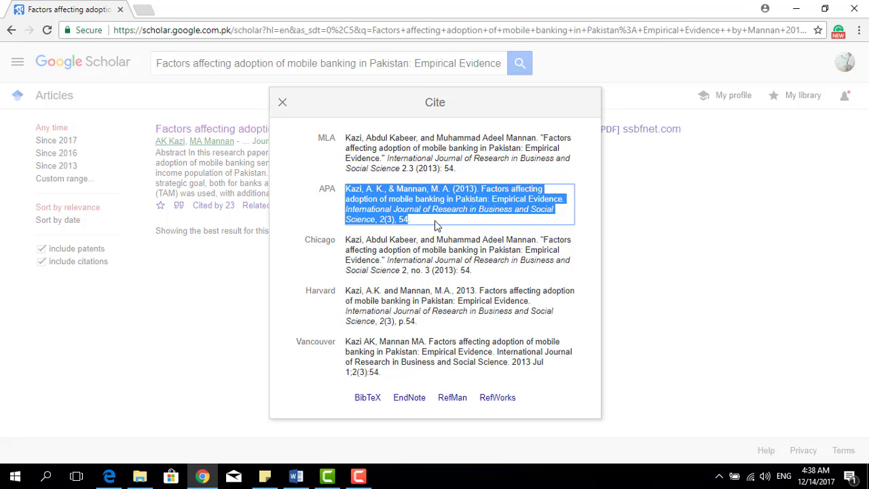
pyautogui.click(411, 220)
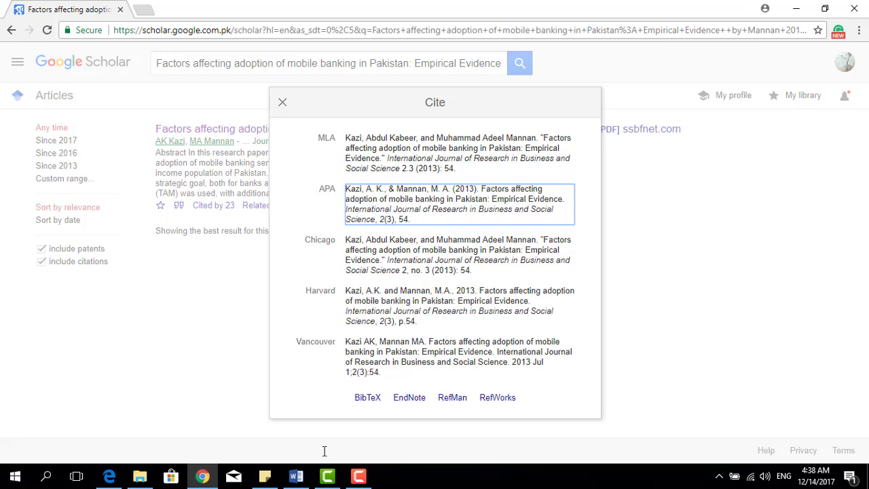
pyautogui.click(303, 483)
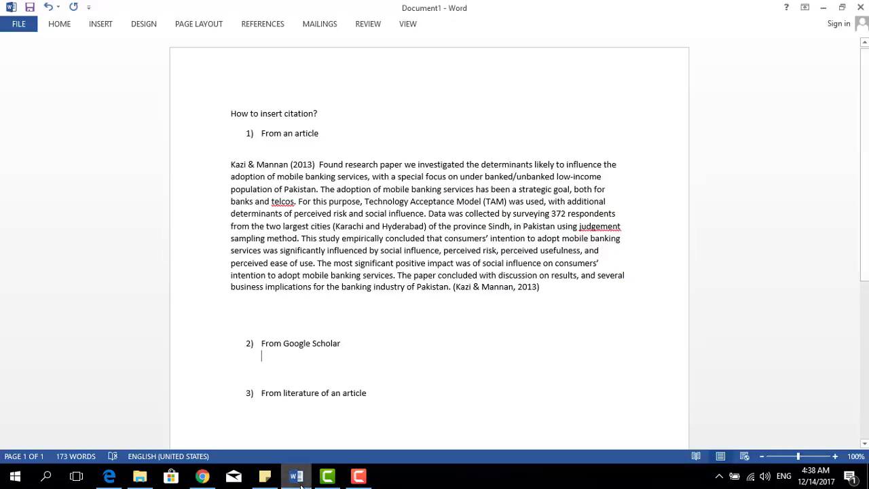
pyautogui.rightClick(519, 287)
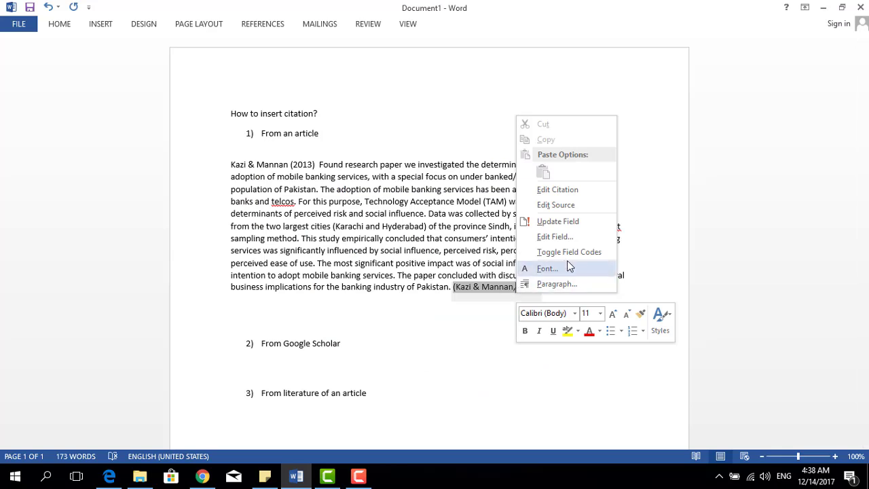
pyautogui.click(578, 204)
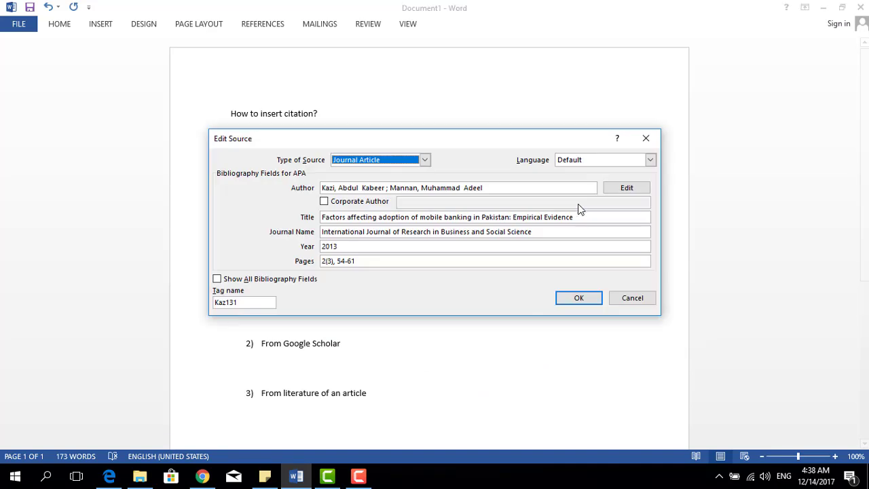
pyautogui.click(352, 260)
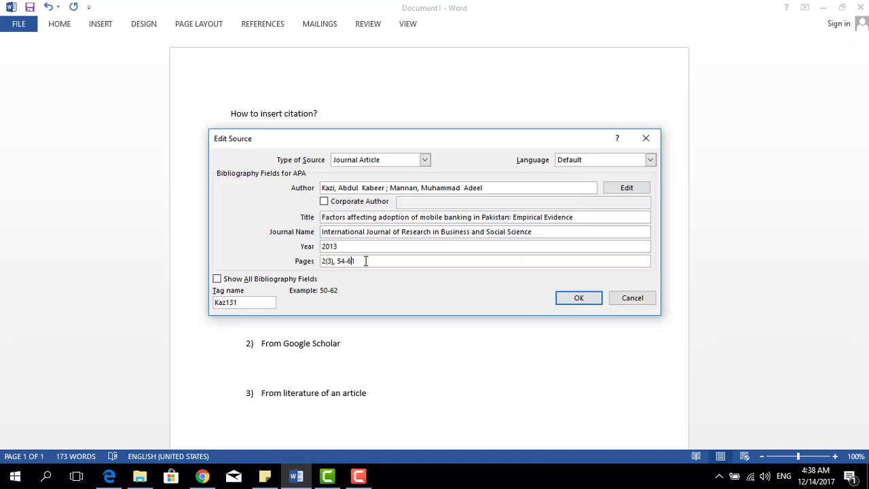
pyautogui.click(632, 298)
pyautogui.click(582, 303)
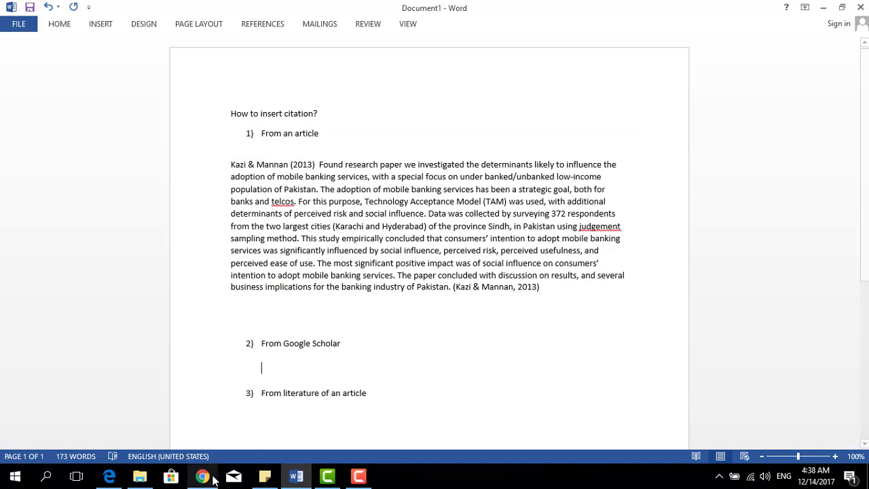
# Back in Word, start a new source via References > Insert Citation > Add New Source
pyautogui.click(123, 479)
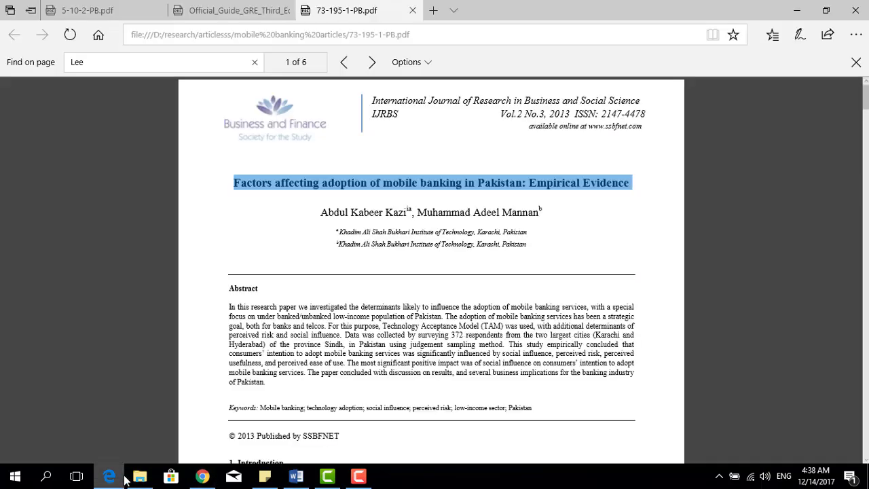
pyautogui.click(124, 480)
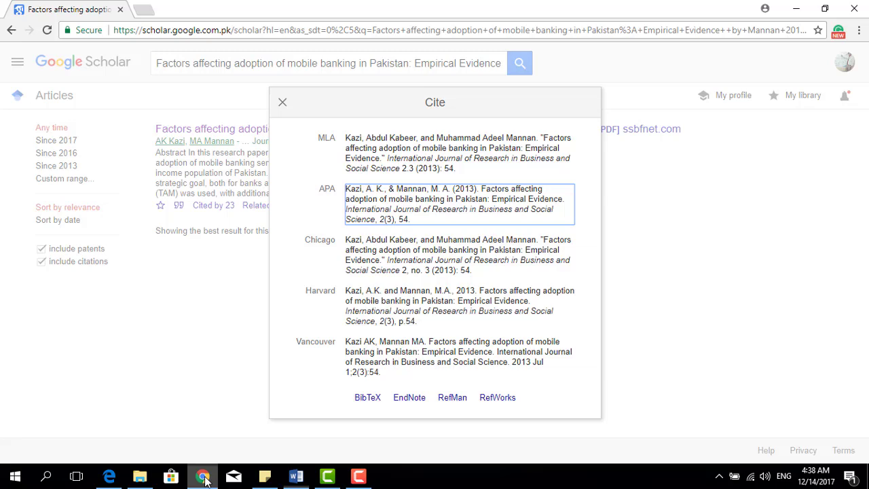
pyautogui.click(202, 477)
pyautogui.click(204, 478)
pyautogui.click(259, 26)
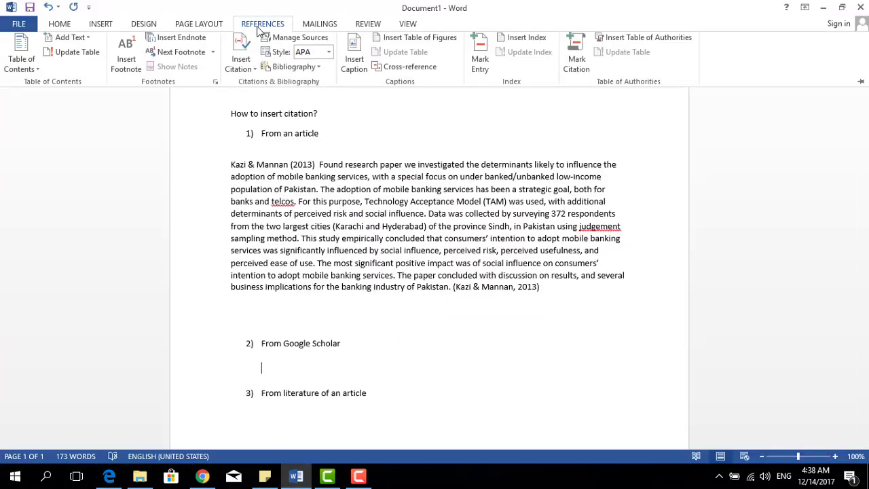
pyautogui.click(257, 72)
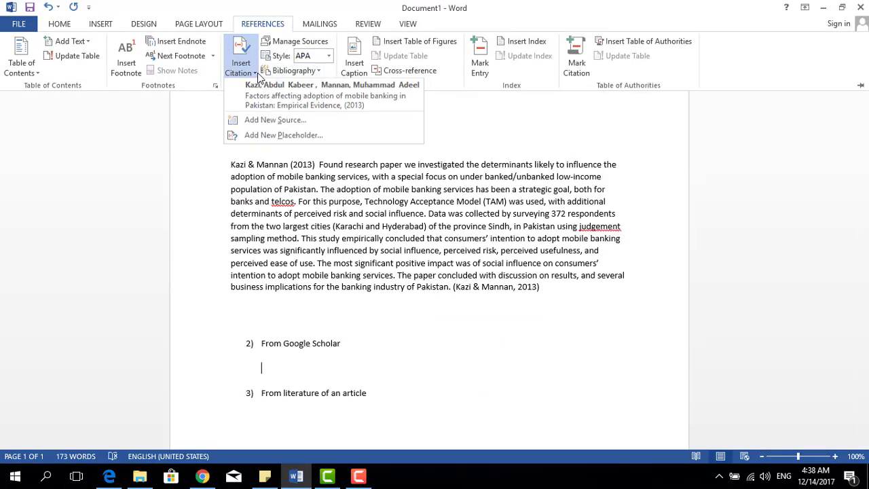
pyautogui.click(272, 121)
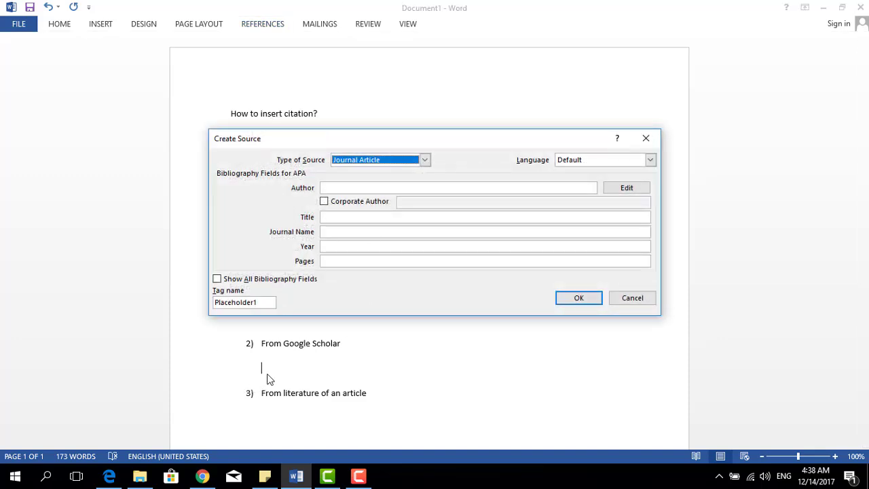
# Keep Journal Article as the source type and open the author Edit Name entry
pyautogui.click(380, 165)
pyautogui.click(380, 168)
pyautogui.click(623, 190)
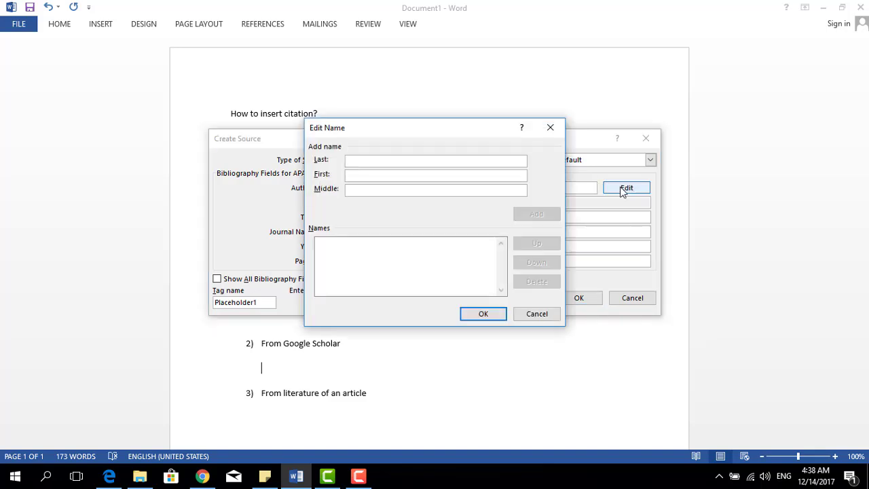
# Copy both authors' names from the APA citation in Google Scholar and return to Word
pyautogui.click(202, 478)
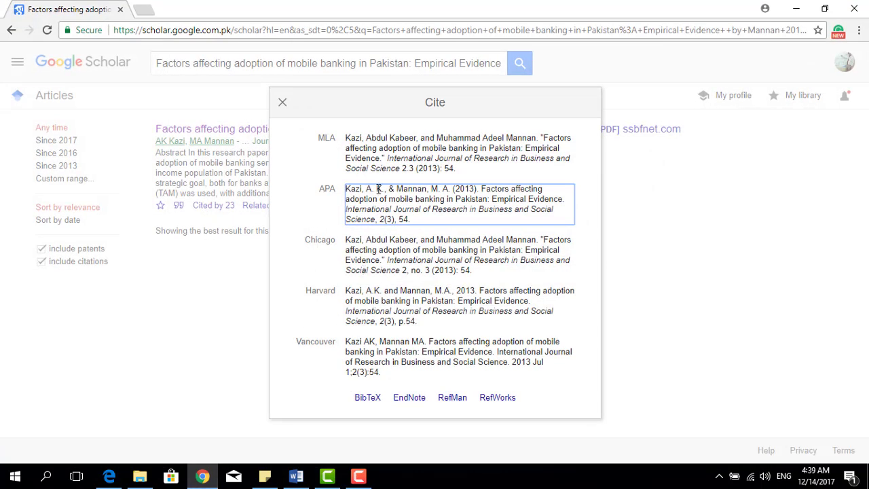
pyautogui.moveTo(383, 190); pyautogui.dragTo(354, 190)
pyautogui.moveTo(452, 190); pyautogui.dragTo(332, 194)
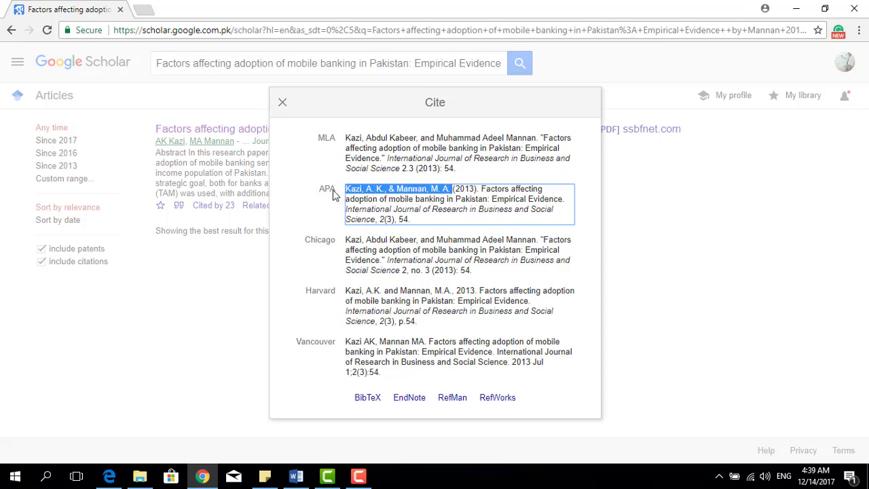
pyautogui.click(304, 481)
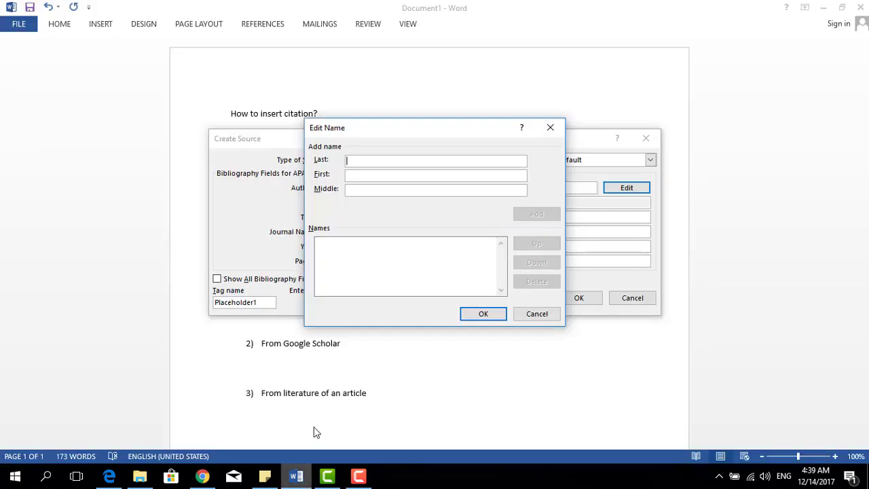
# Enter the first author's surname as last name and initials as first name, and add them
pyautogui.rightClick(367, 163)
pyautogui.click(397, 200)
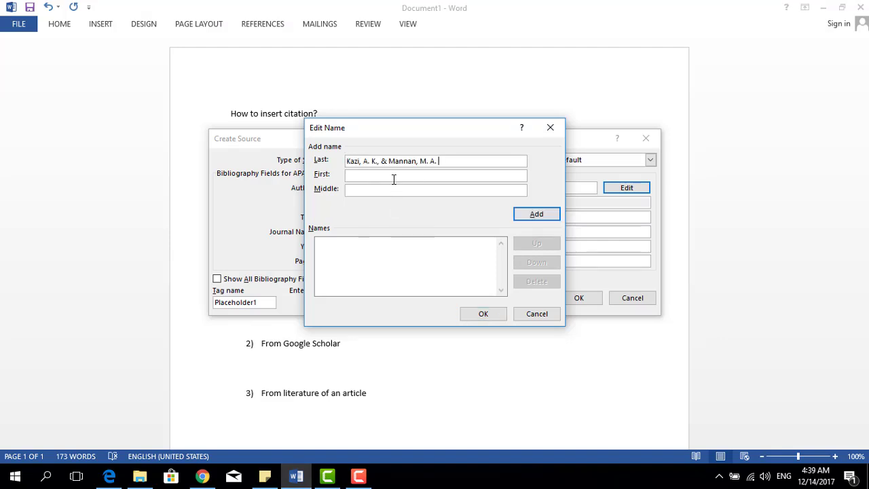
pyautogui.moveTo(437, 160); pyautogui.dragTo(380, 161)
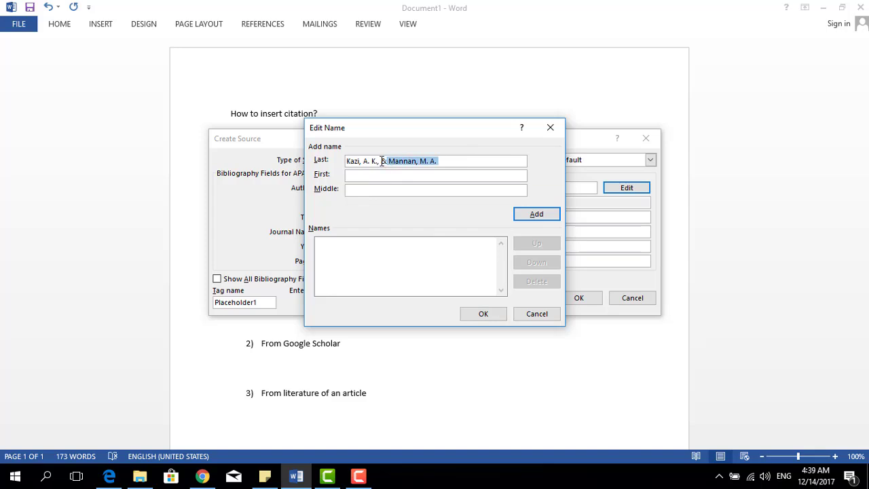
pyautogui.press('BackSpace')
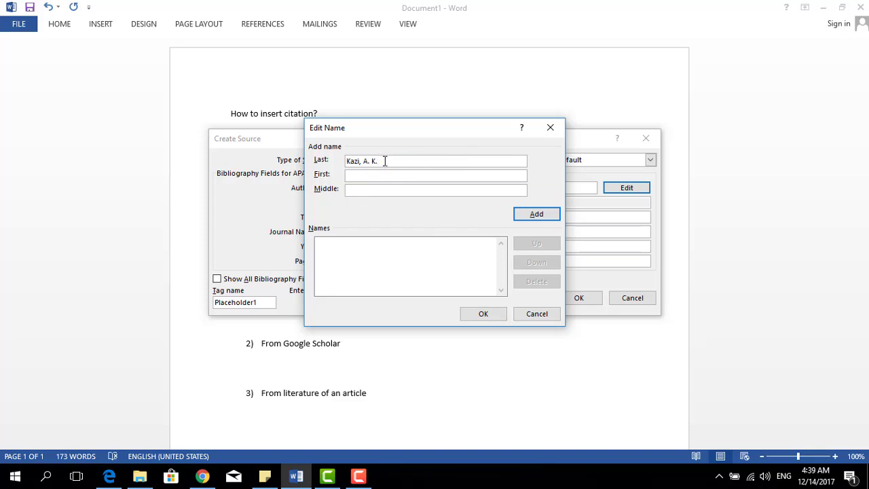
pyautogui.moveTo(383, 161); pyautogui.dragTo(365, 161)
pyautogui.hotkey('ctrl', 'x')
pyautogui.hotkey('ctrl', 'v')
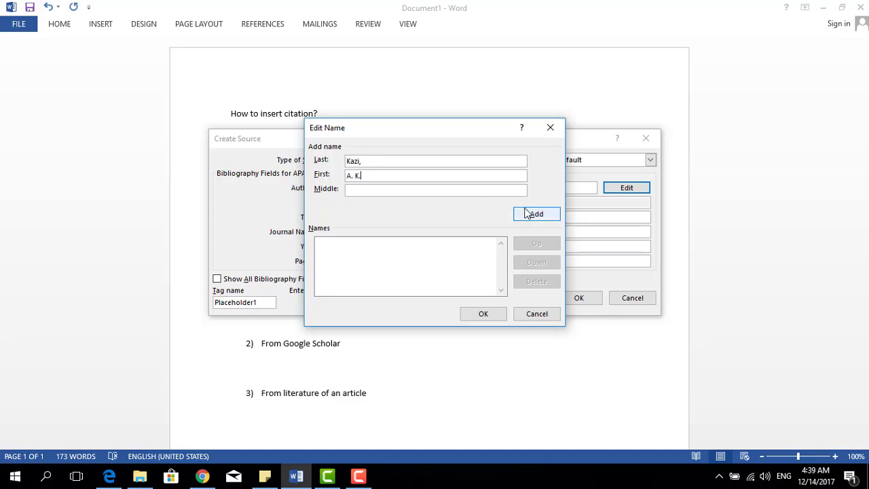
pyautogui.click(396, 161)
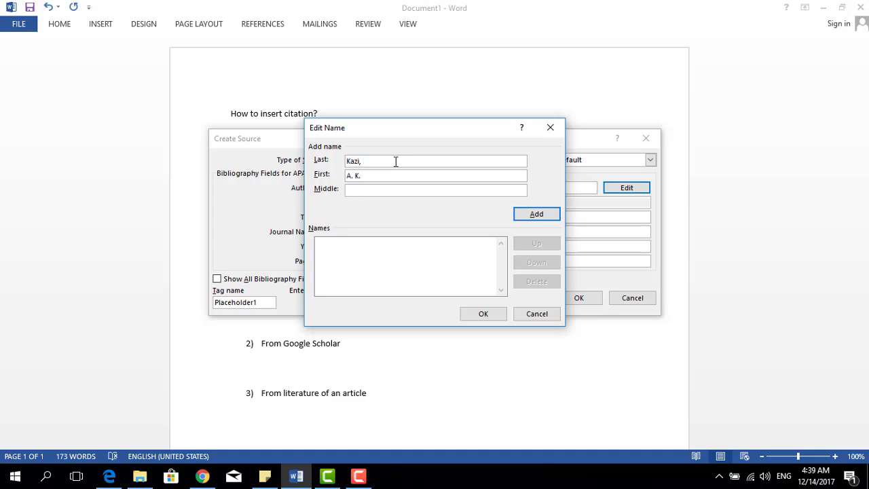
pyautogui.click(521, 216)
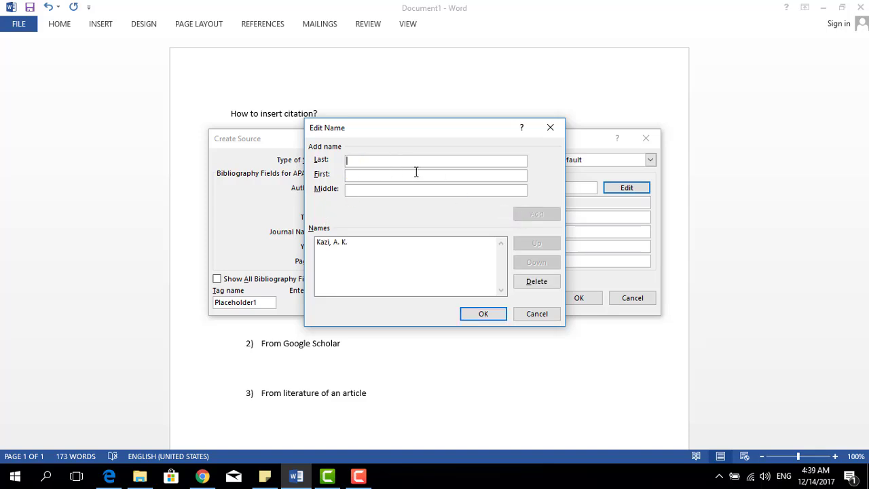
# Add the second author's surname and initials from the Scholar citation and confirm both names
pyautogui.hotkey('ctrl', 'v')
pyautogui.moveTo(392, 162); pyautogui.dragTo(313, 163)
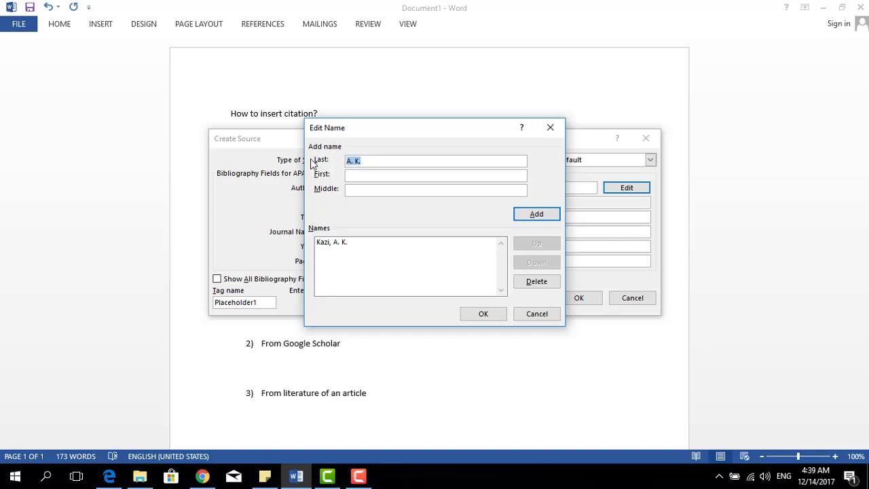
pyautogui.press('BackSpace')
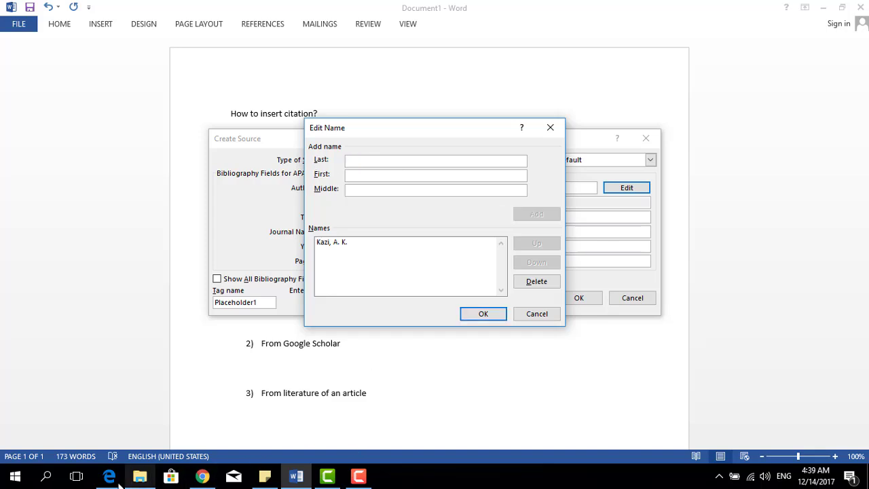
pyautogui.click(215, 485)
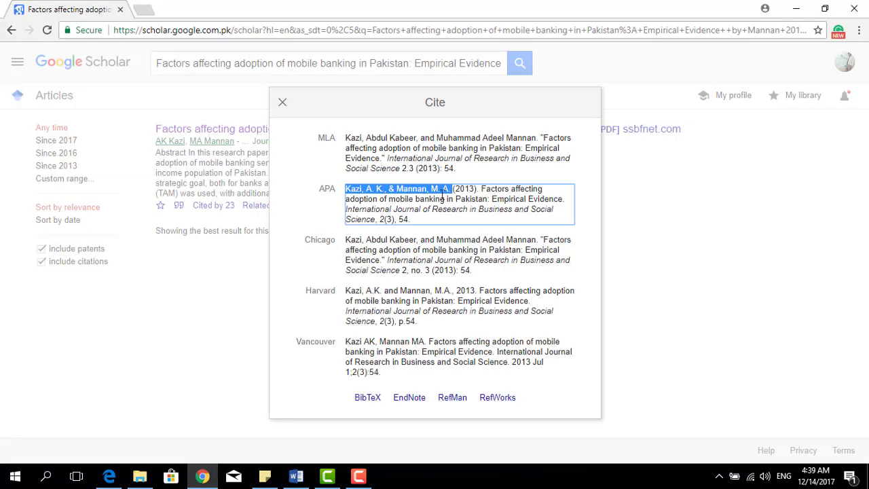
pyautogui.hotkey('ctrl', 'c')
pyautogui.click(296, 476)
pyautogui.hotkey('ctrl', 'v')
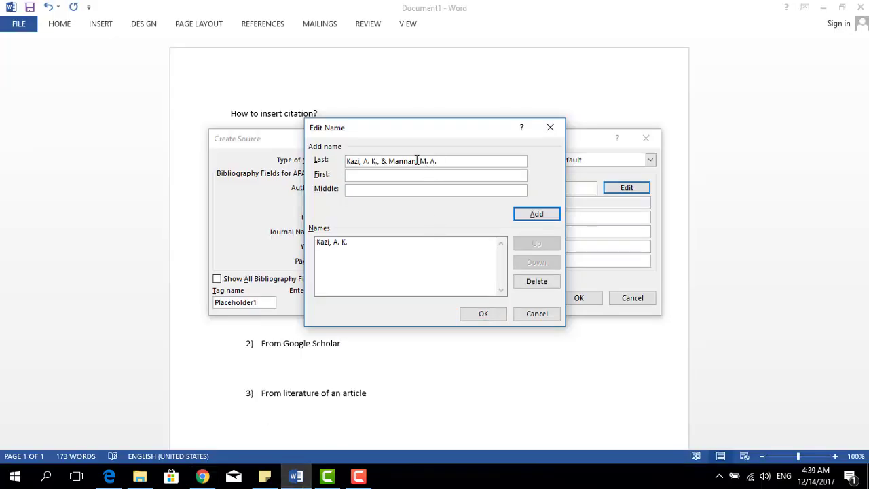
pyautogui.moveTo(388, 161); pyautogui.dragTo(240, 165)
pyautogui.press('BackSpace')
pyautogui.moveTo(402, 161); pyautogui.dragTo(378, 161)
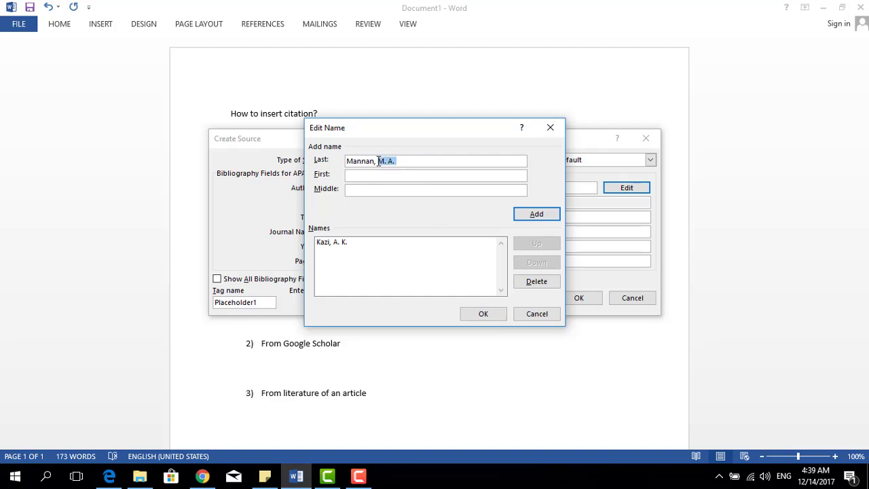
pyautogui.hotkey('ctrl', 'x')
pyautogui.click(378, 175)
pyautogui.hotkey('ctrl', 'v')
pyautogui.click(527, 212)
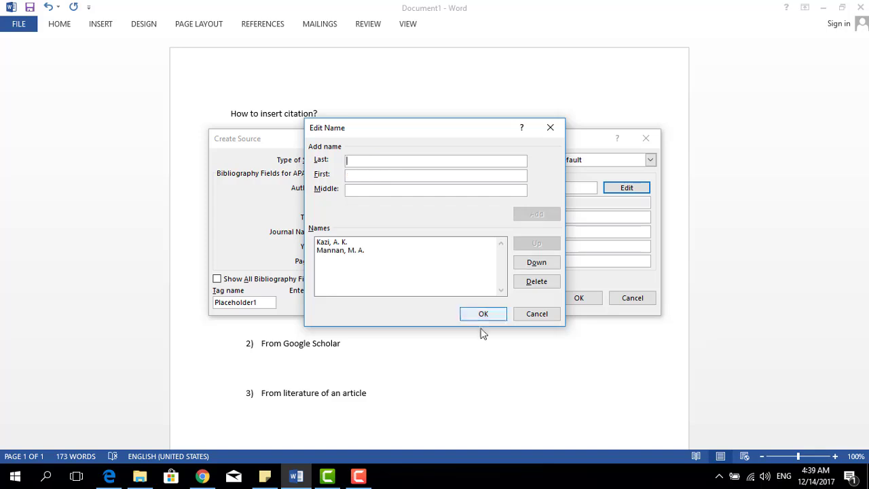
pyautogui.click(483, 316)
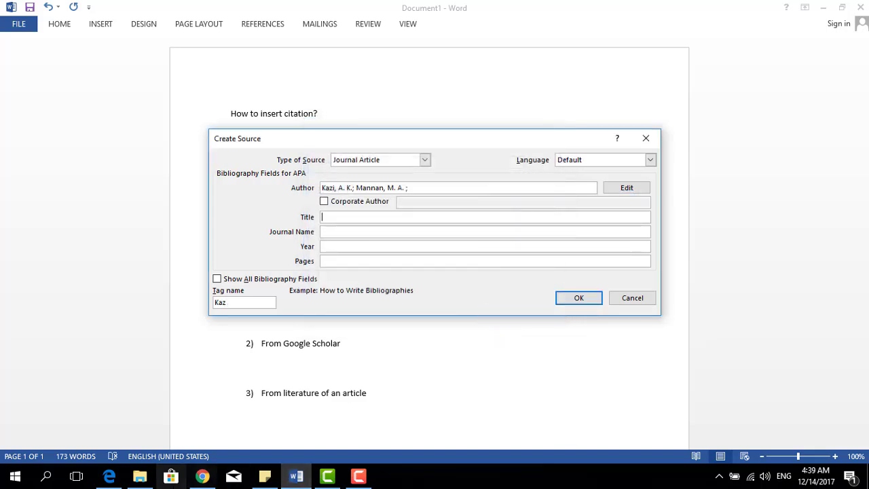
# Select the article title in Google Scholar's APA citation
pyautogui.click(202, 477)
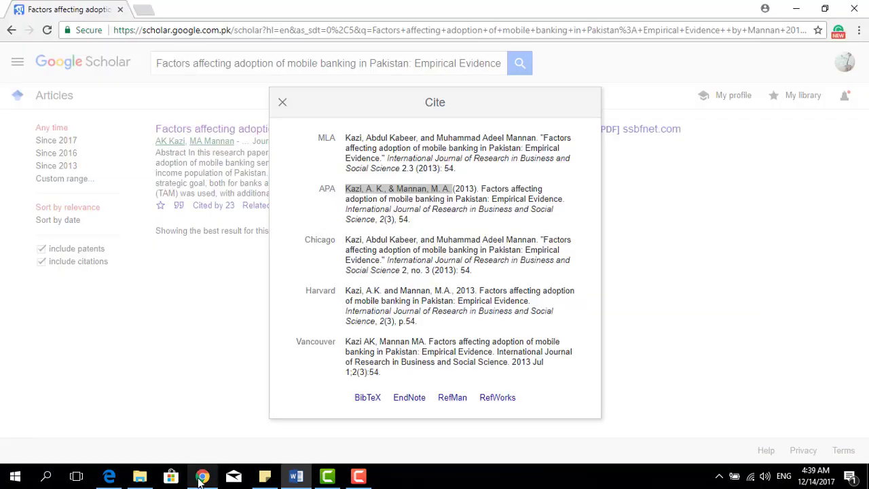
pyautogui.moveTo(482, 189)
pyautogui.mouseDown()
pyautogui.moveTo(514, 200)
pyautogui.moveTo(563, 198)
pyautogui.mouseUp()
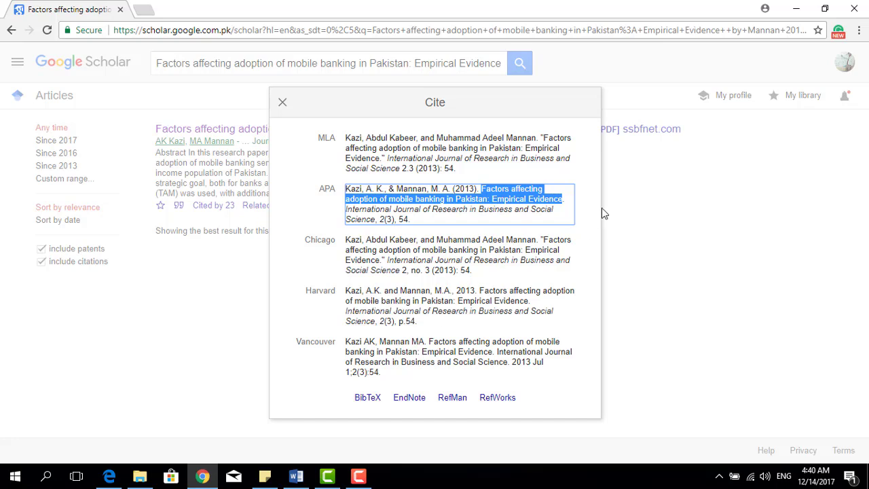
# Paste the copied article title into the source's Title field
pyautogui.click(296, 476)
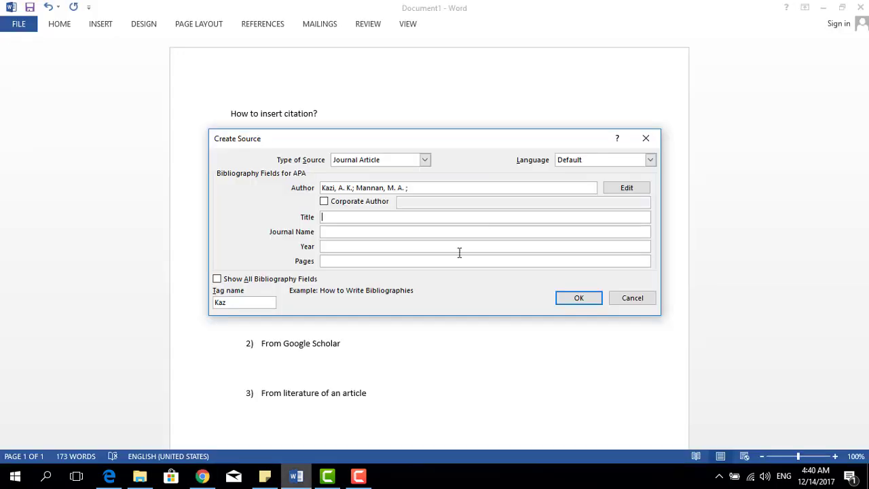
pyautogui.hotkey('ctrl', 'v')
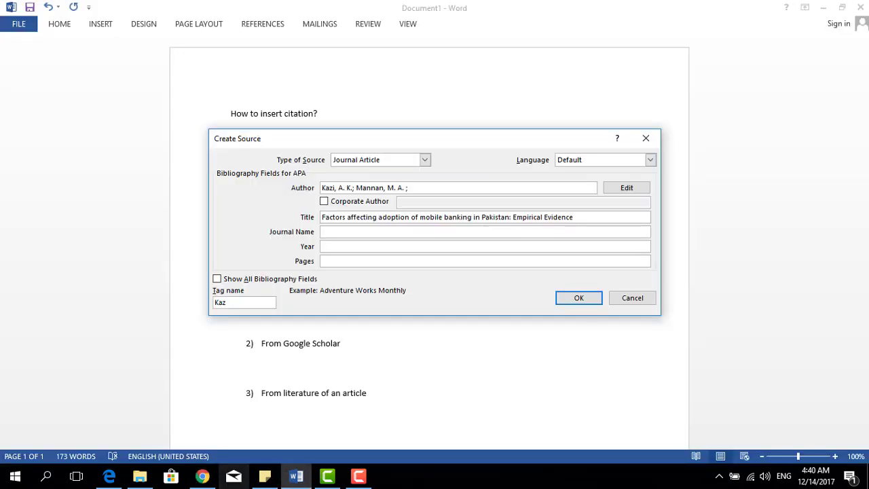
pyautogui.click(299, 476)
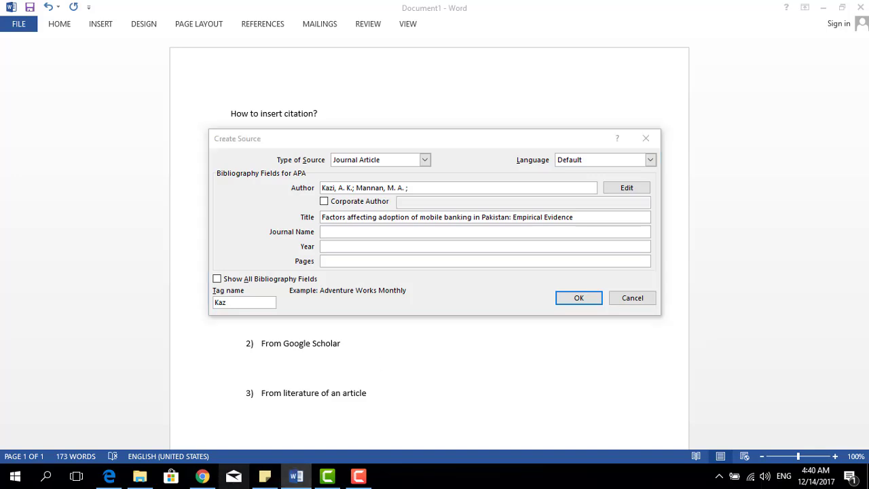
# Copy the journal name from the Scholar citation into Journal Name and begin entering the Year
pyautogui.click(203, 476)
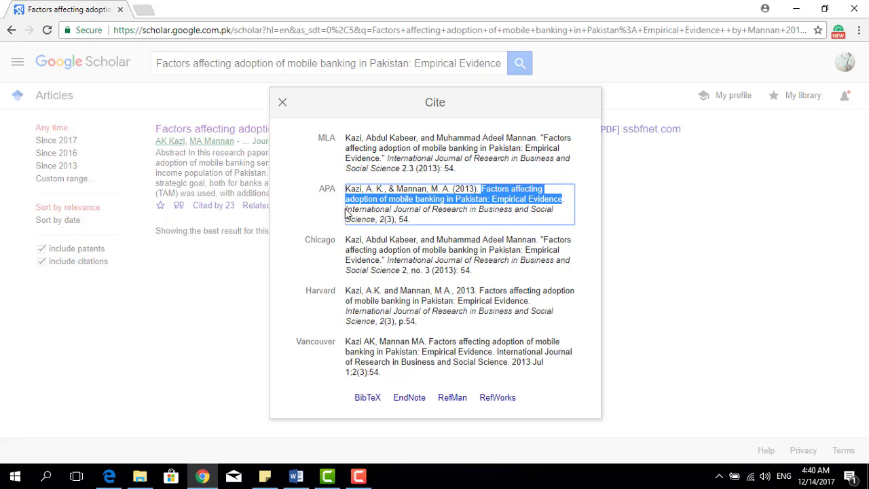
pyautogui.moveTo(347, 209); pyautogui.dragTo(485, 218)
pyautogui.click(510, 219)
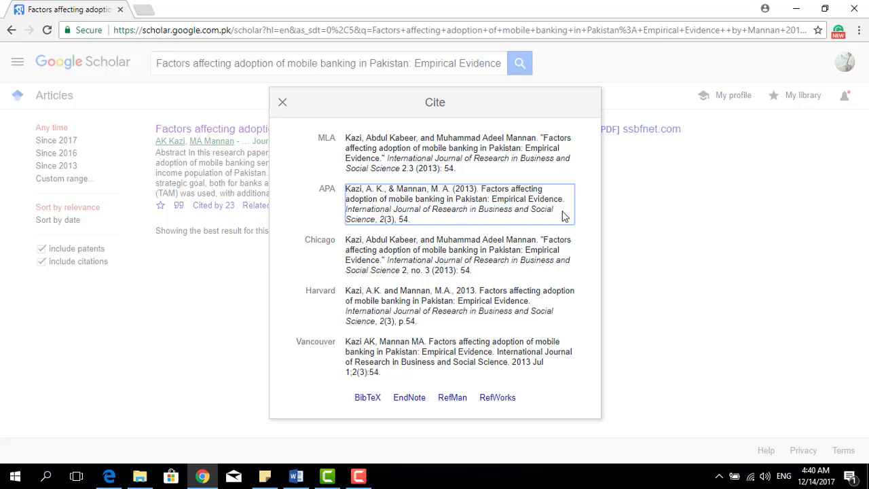
pyautogui.moveTo(375, 220); pyautogui.dragTo(349, 211)
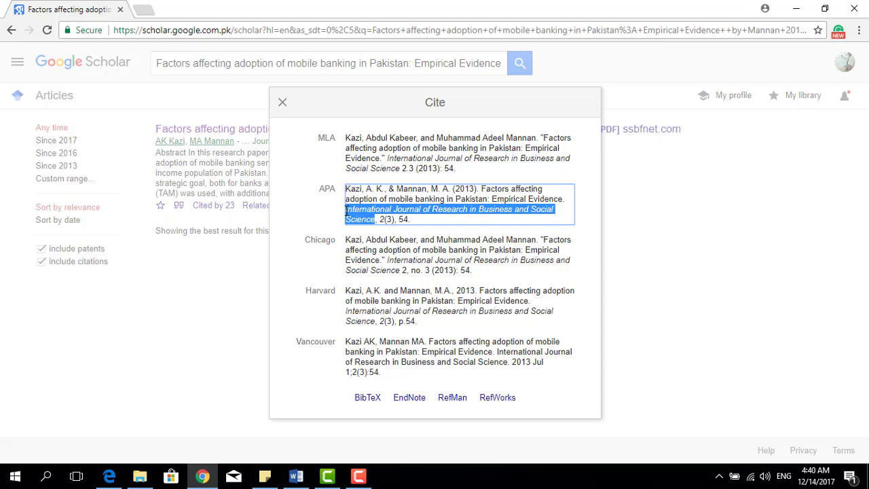
pyautogui.click(296, 476)
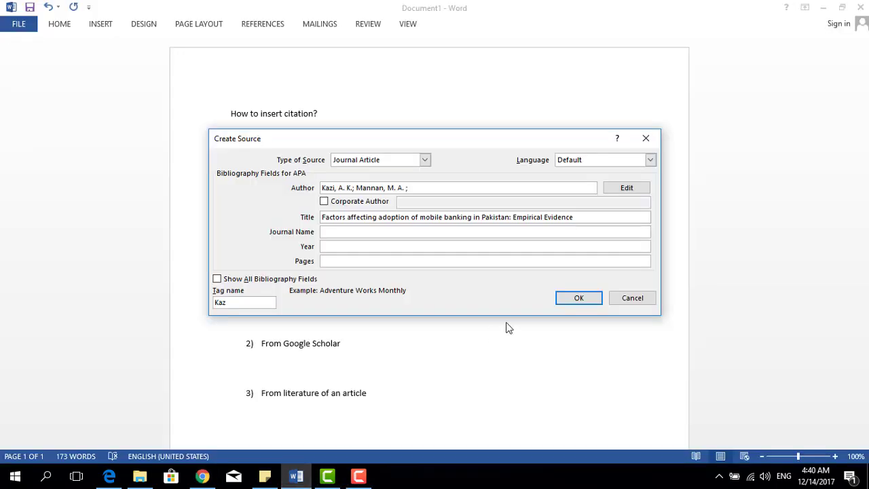
pyautogui.hotkey('ctrl', 'v')
pyautogui.click(375, 246)
pyautogui.write('2')
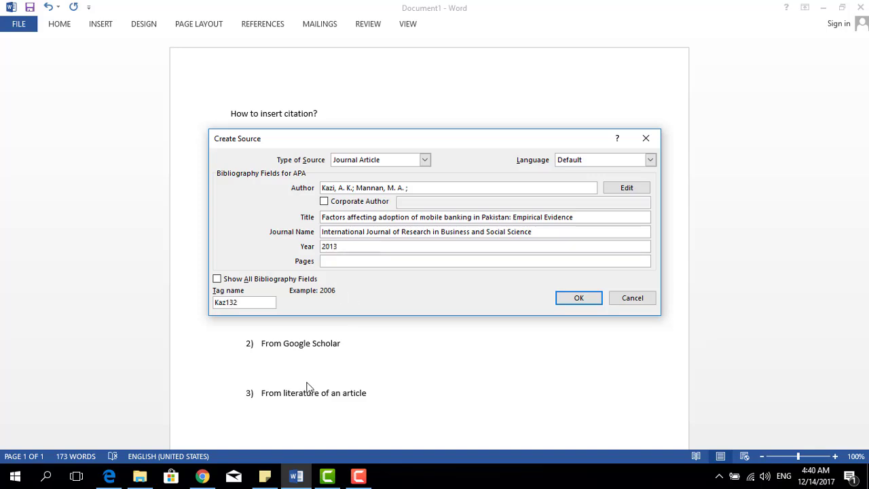
# Paste 2(3), 54 from Scholar's APA citation into Pages and insert the Kazi & Mannan (2013) citation
pyautogui.click(216, 479)
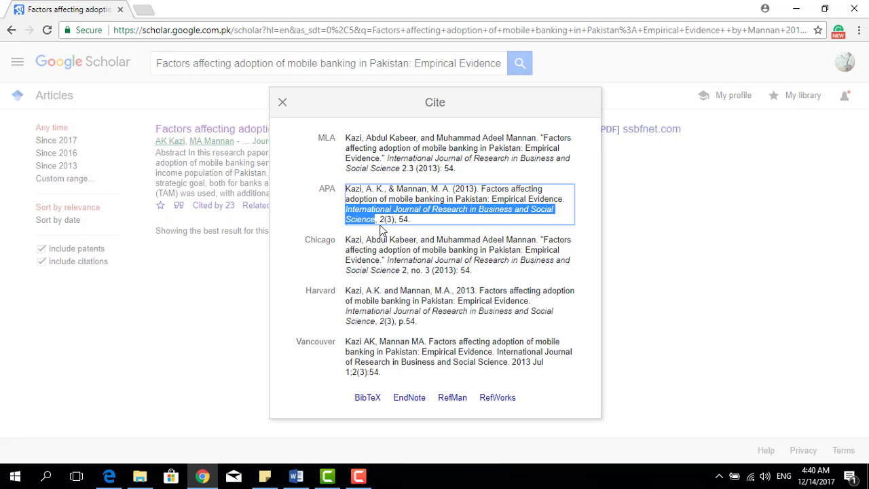
pyautogui.moveTo(378, 219); pyautogui.dragTo(415, 228)
pyautogui.hotkey('ctrl', 'c')
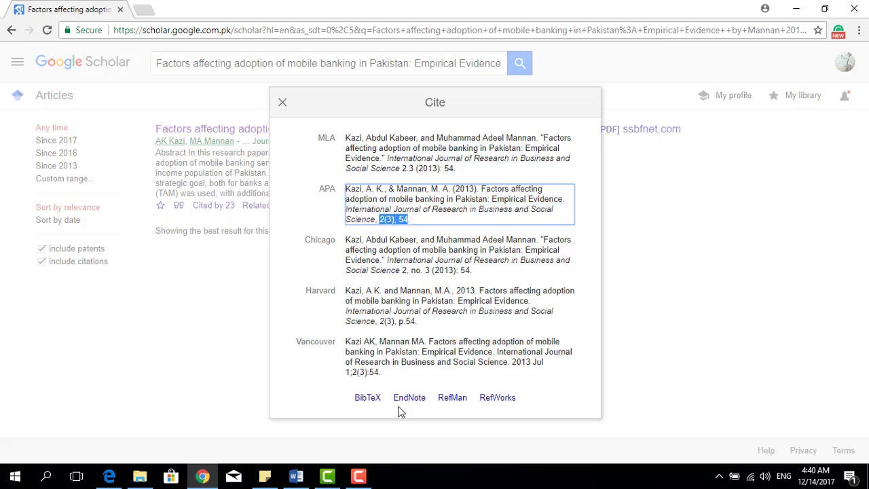
pyautogui.click(297, 477)
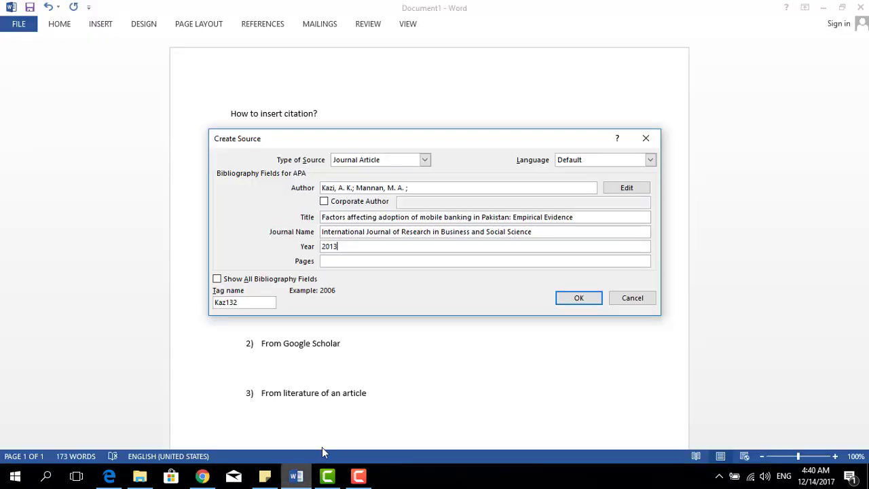
pyautogui.click(355, 261)
pyautogui.hotkey('ctrl', 'v')
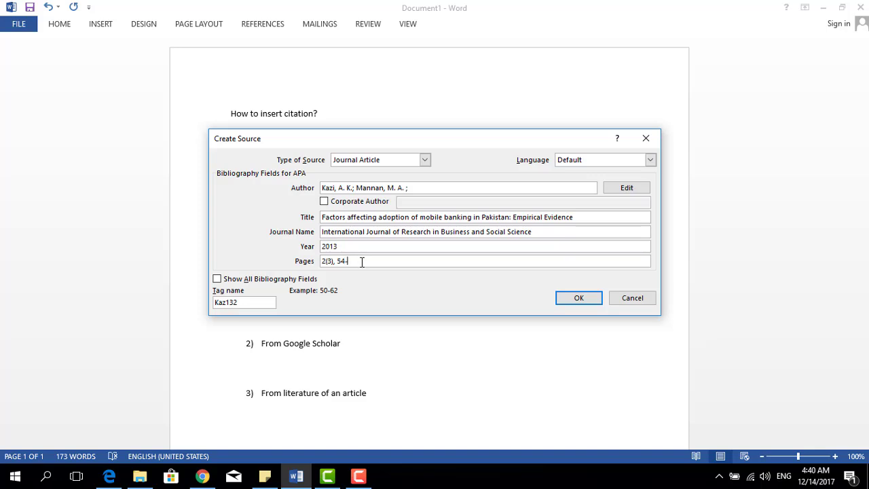
pyautogui.click(580, 298)
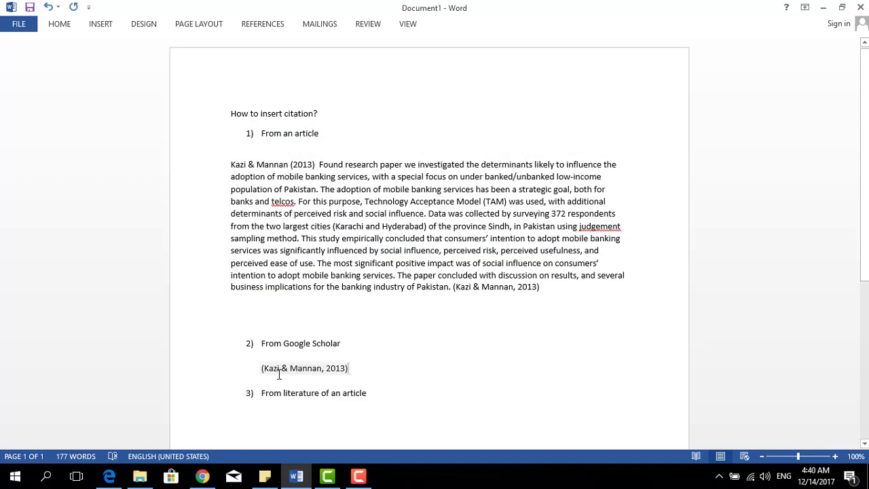
# Inspect the new Kazi & Mannan 2013 citation under item 2, then bring Google Scholar forward
pyautogui.click(282, 370)
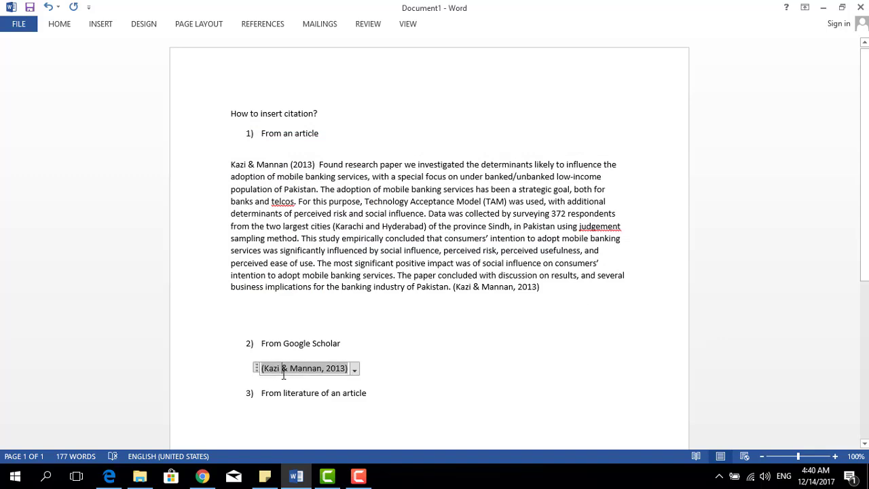
pyautogui.click(367, 370)
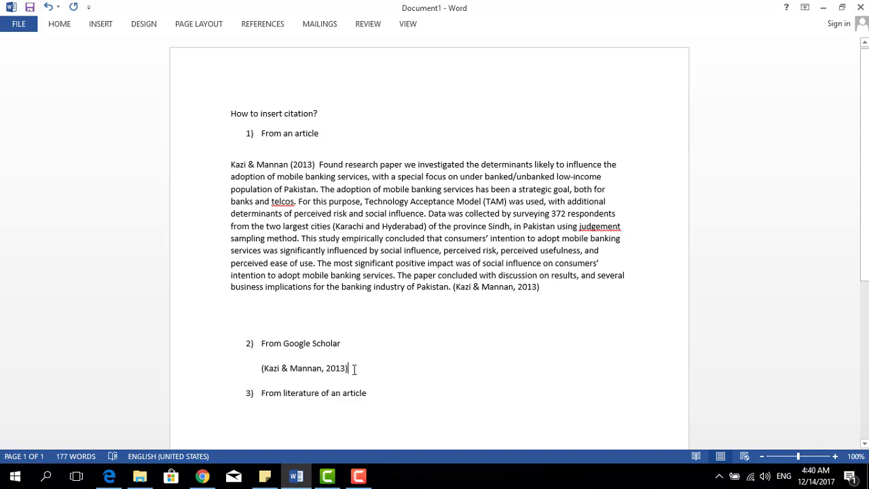
pyautogui.click(325, 368)
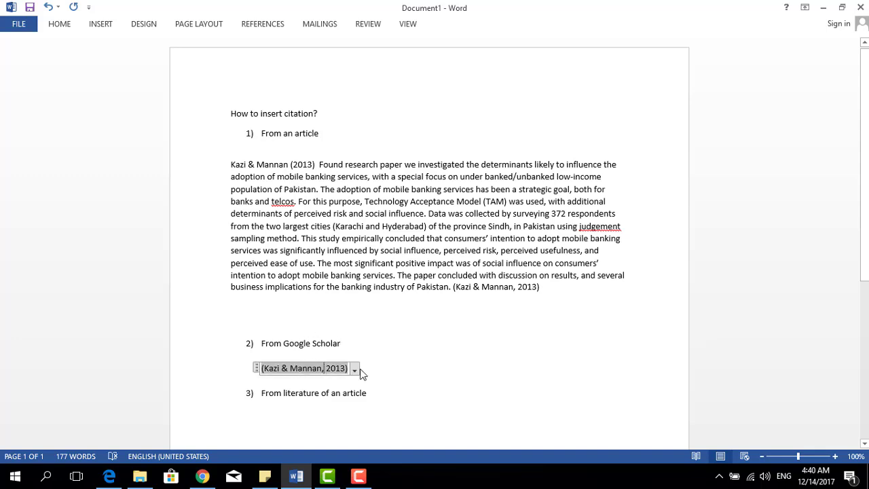
pyautogui.click(370, 369)
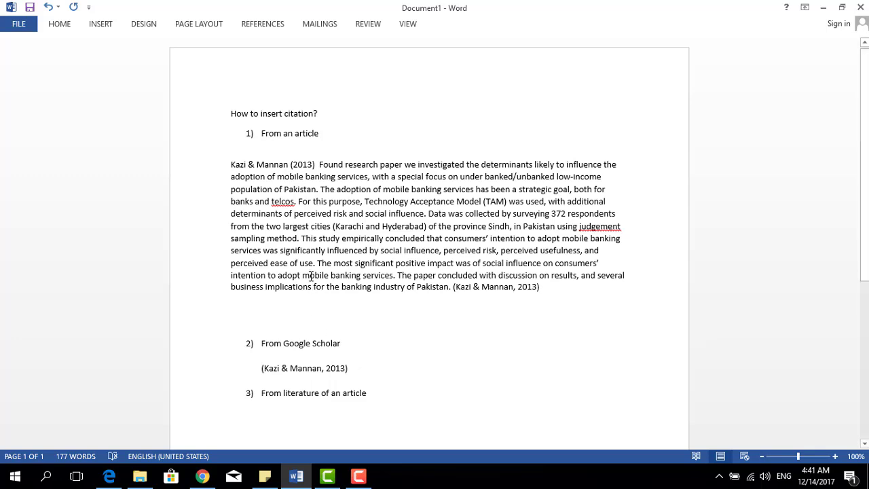
pyautogui.click(255, 367)
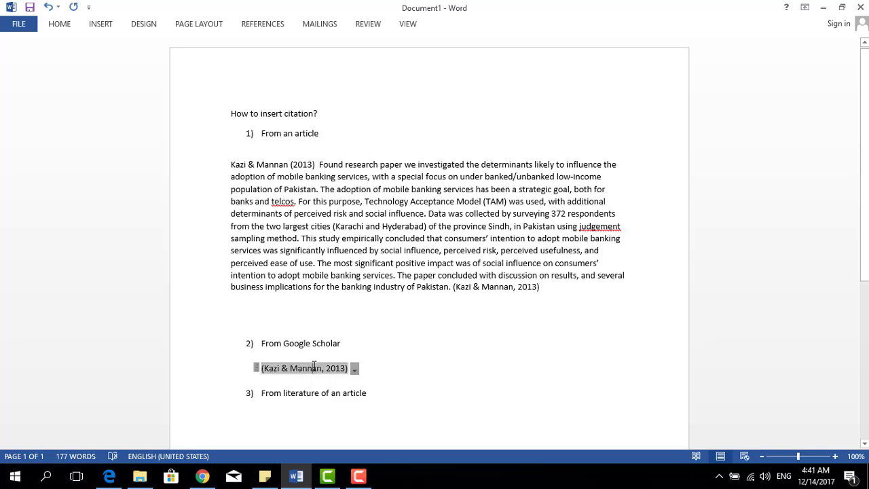
pyautogui.click(378, 369)
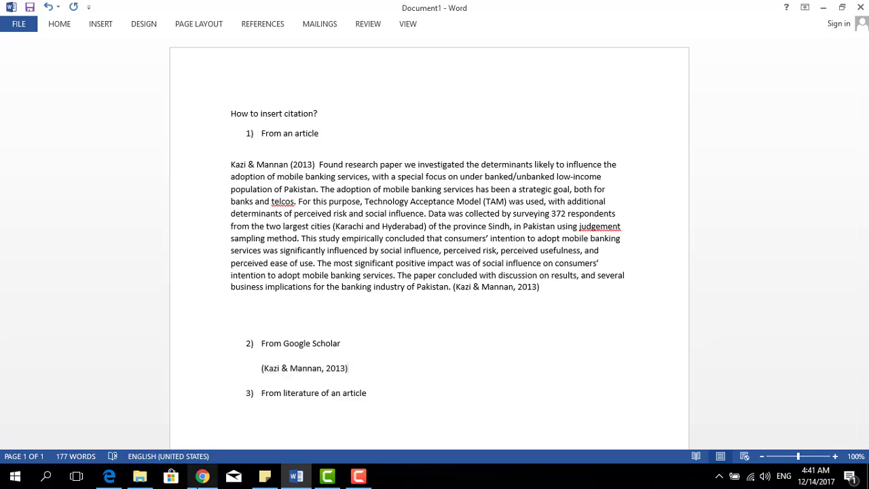
pyautogui.click(202, 476)
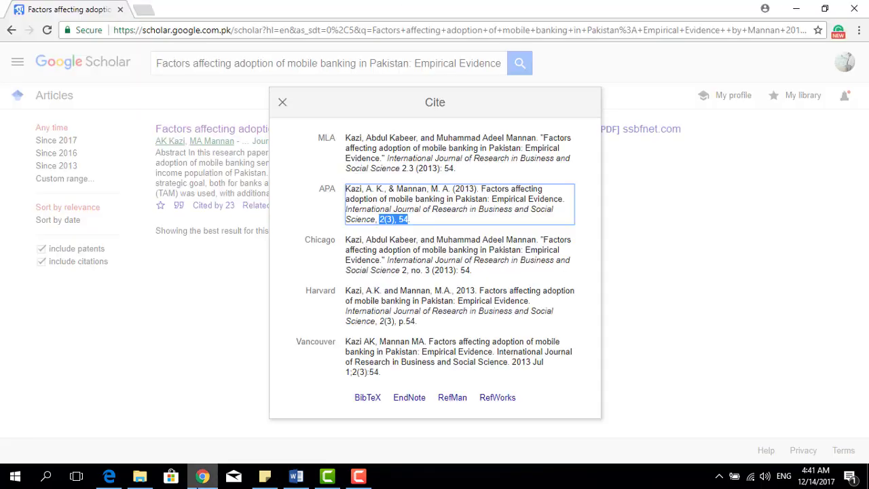
# Close Scholar's Cite box for the Kazi & Mannan article and return to the Word document
pyautogui.click(284, 101)
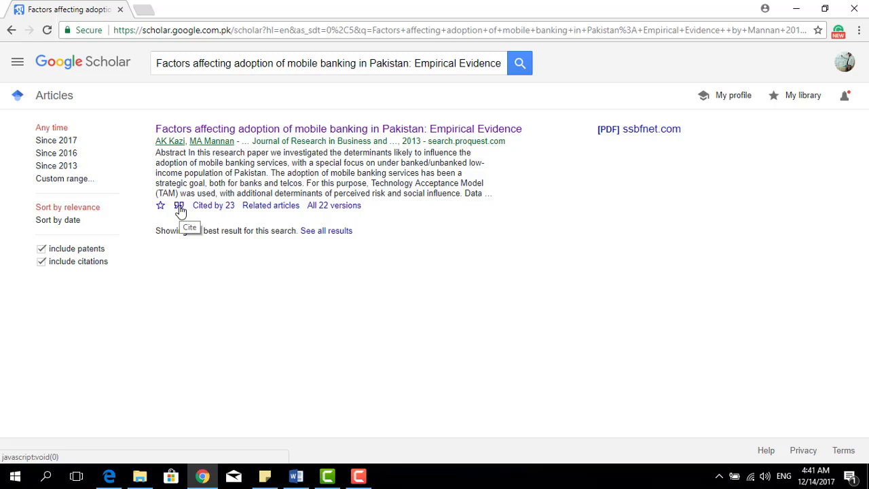
pyautogui.click(179, 207)
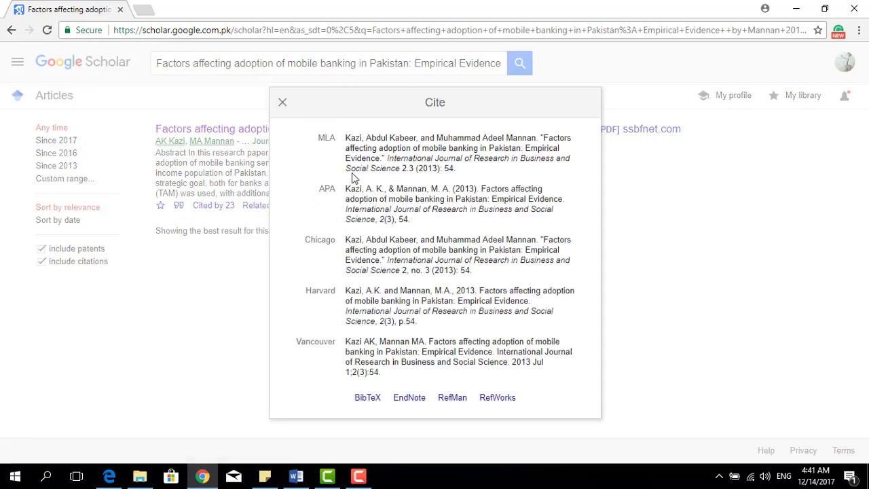
pyautogui.click(282, 102)
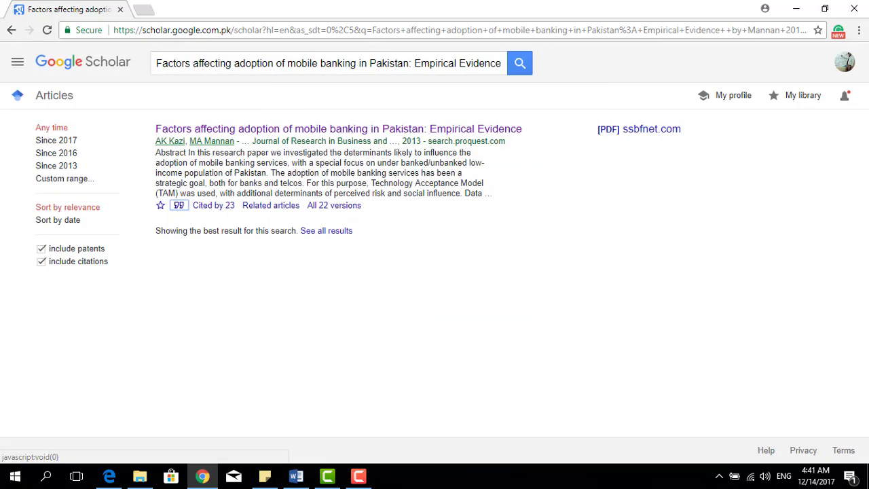
pyautogui.click(296, 476)
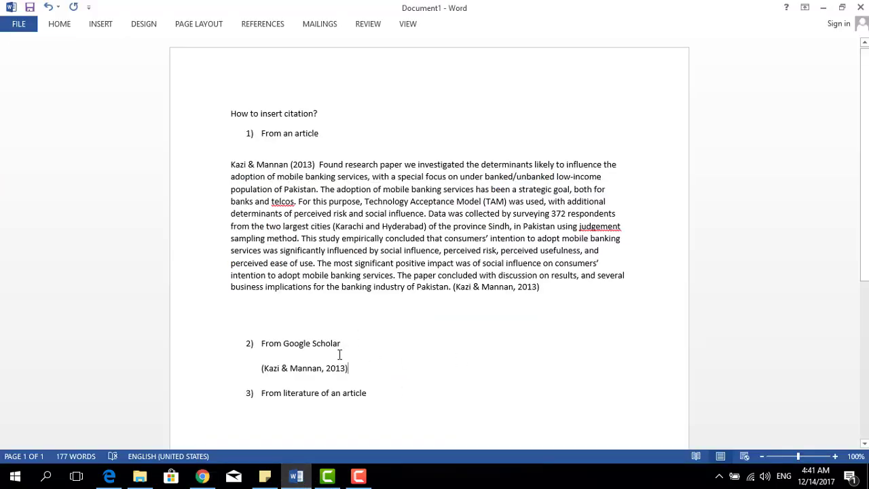
# Review the citation under item 2 and the opening Kazi & Mannan (2013) citation
pyautogui.tripleClick(303, 370)
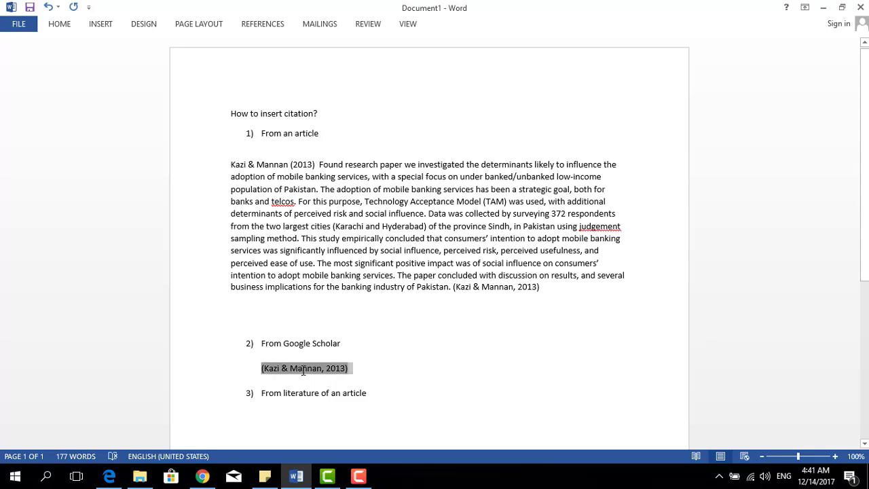
pyautogui.click(365, 370)
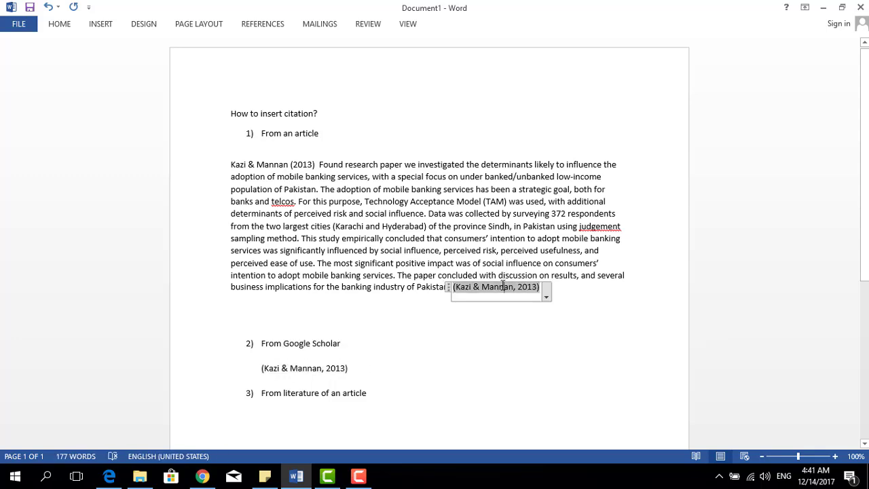
pyautogui.click(267, 165)
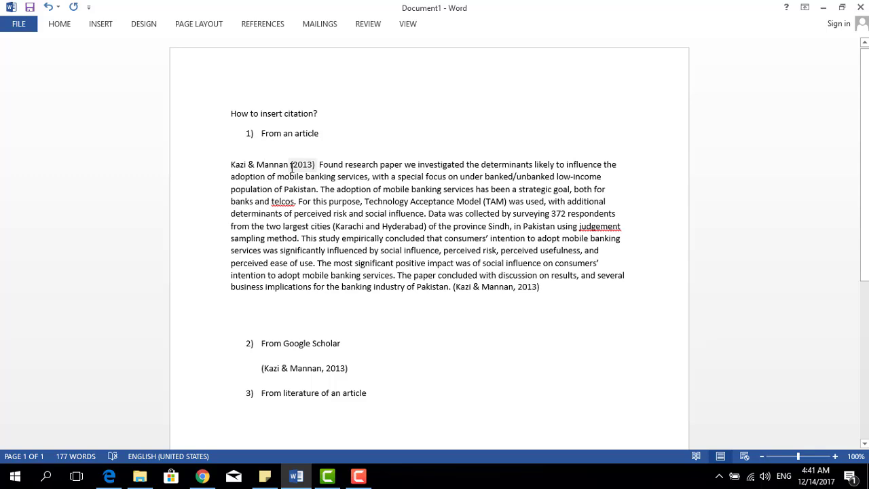
pyautogui.moveTo(265, 165); pyautogui.dragTo(256, 165)
pyautogui.click(302, 164)
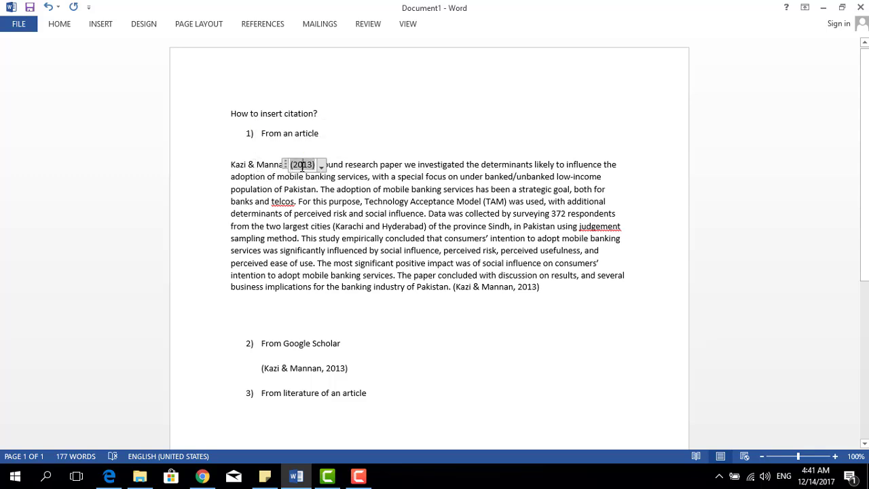
pyautogui.click(551, 304)
# Place the caret on the empty line under item 3, then switch to the article PDF in Edge
pyautogui.scroll(-2, 864, 163)
pyautogui.scroll(-1, 412, 339)
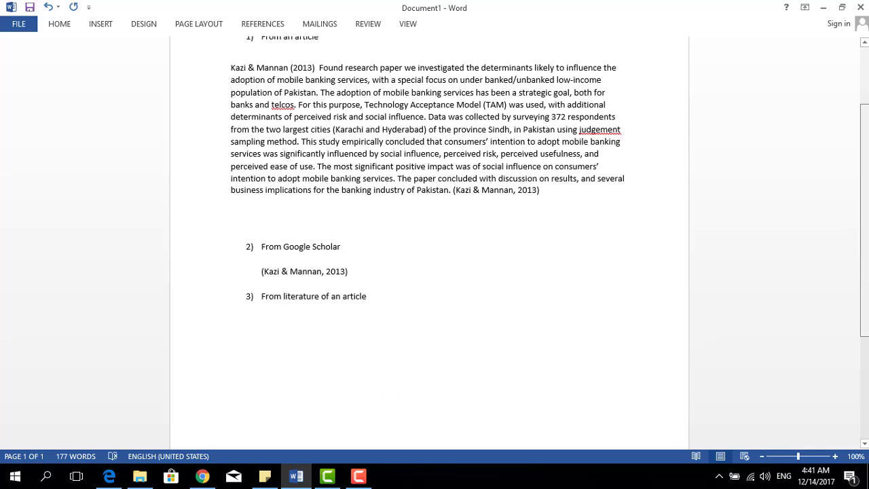
pyautogui.click(382, 369)
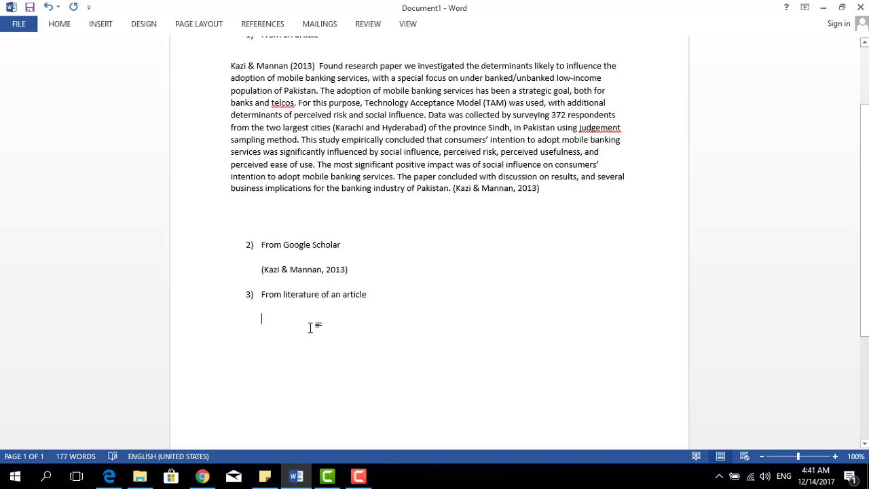
pyautogui.click(300, 481)
pyautogui.click(301, 481)
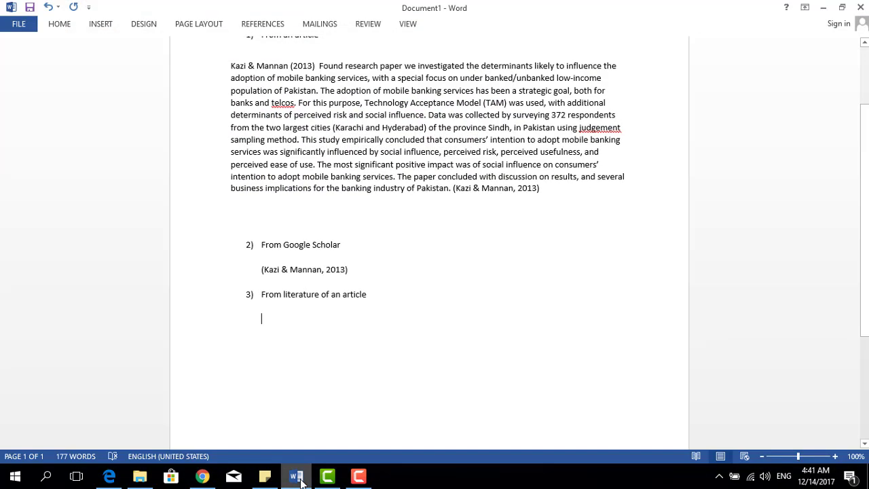
pyautogui.click(109, 477)
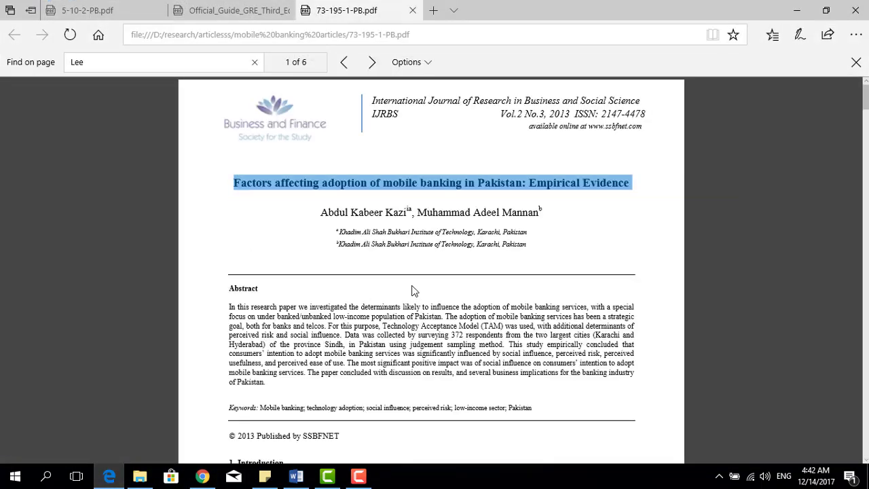
# Scroll the PDF to the 1. Introduction section citing Lee, Lee and Kim, 2007
pyautogui.scroll(-3, 493, 295)
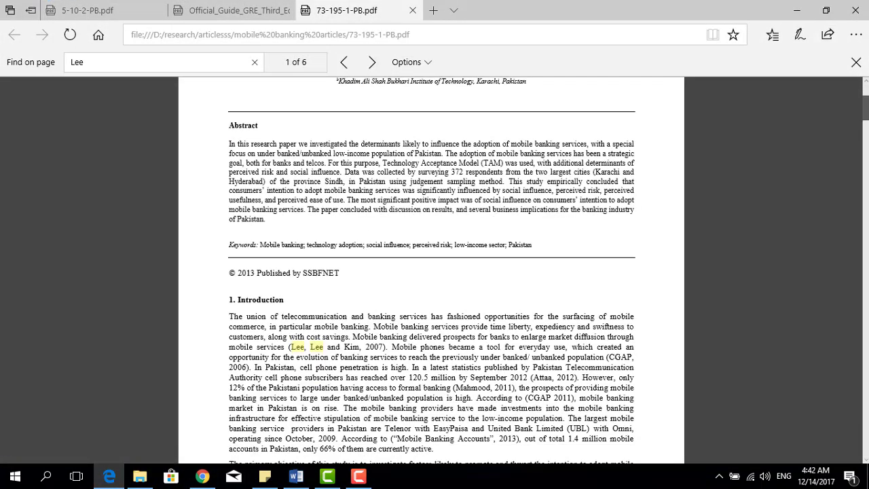
pyautogui.scroll(-4, 459, 151)
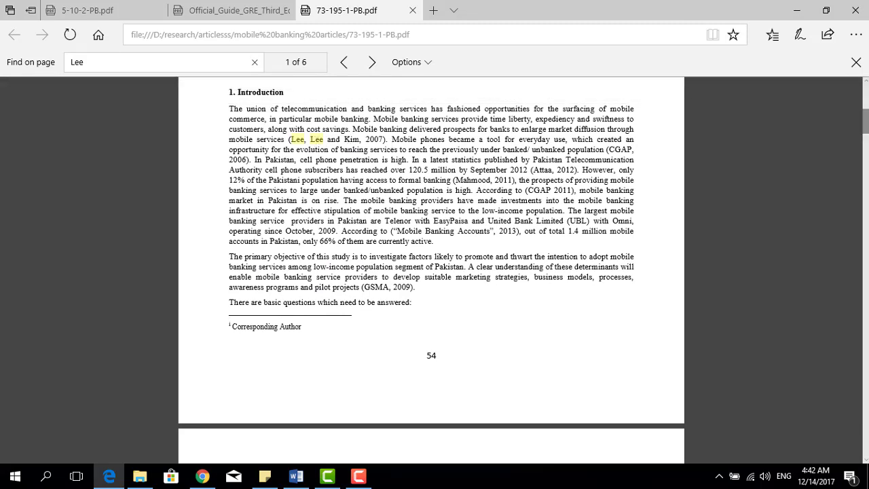
pyautogui.scroll(2, 514, 188)
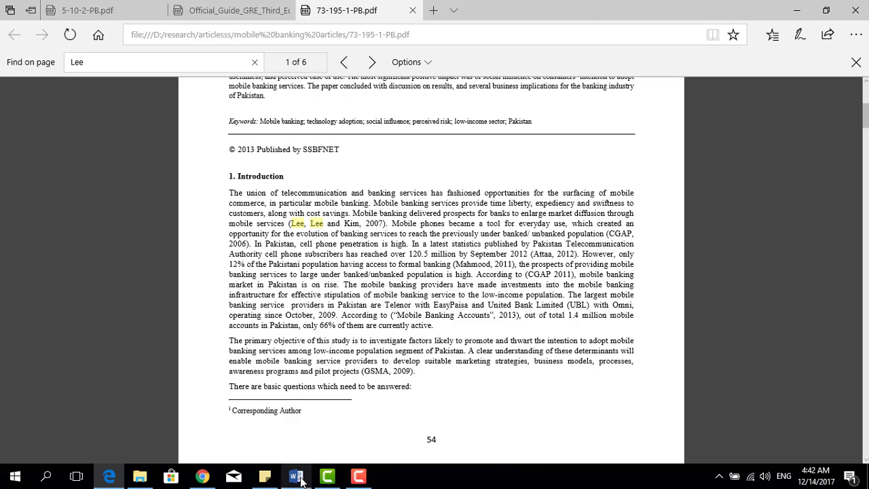
# Copy the 'Mobile banking delivered prospects for banks…' sentence from the PDF into Word under item 3
pyautogui.moveTo(353, 213)
pyautogui.mouseDown()
pyautogui.moveTo(347, 285)
pyautogui.moveTo(288, 226)
pyautogui.mouseUp()
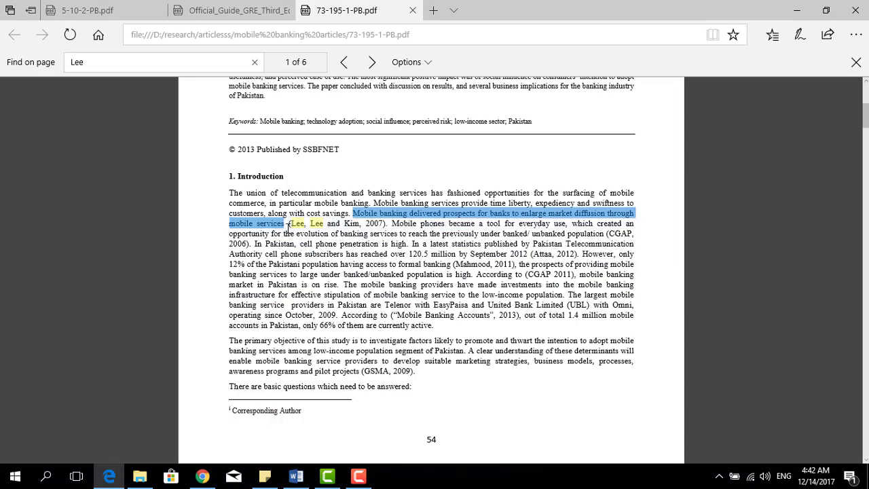
pyautogui.hotkey('ctrl', 'c')
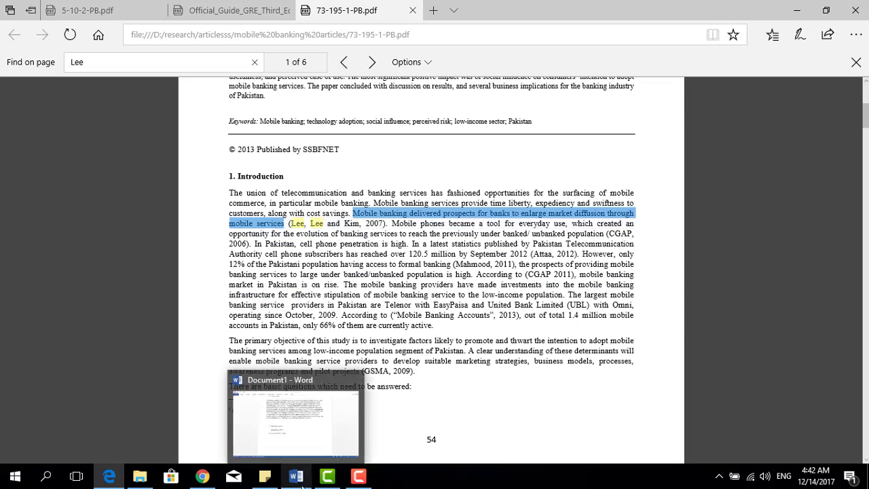
pyautogui.click(296, 476)
pyautogui.hotkey('ctrl', 'v')
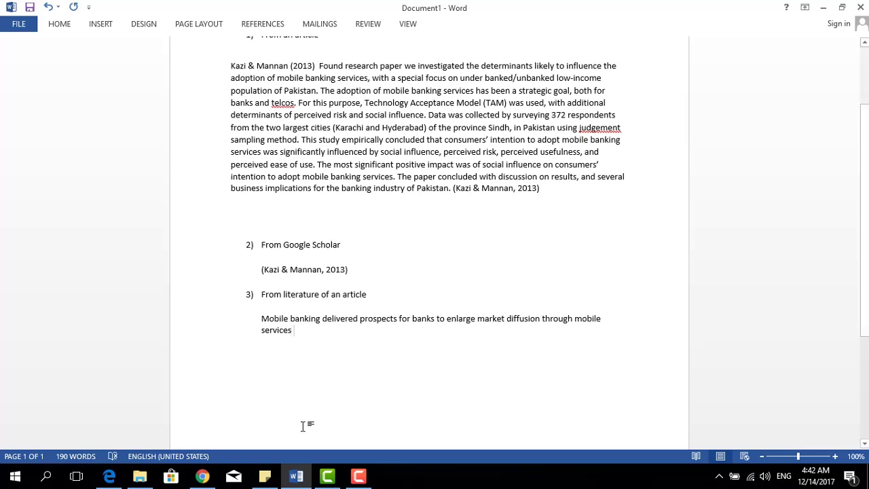
pyautogui.click(296, 475)
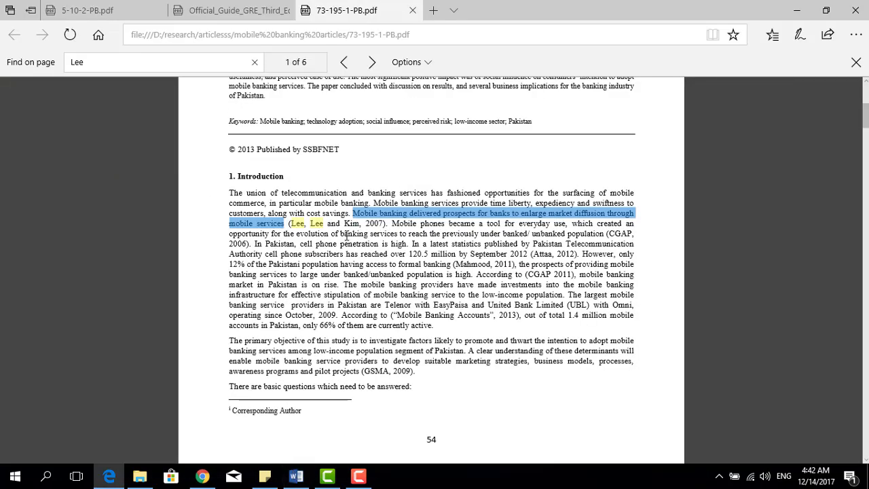
pyautogui.click(306, 222)
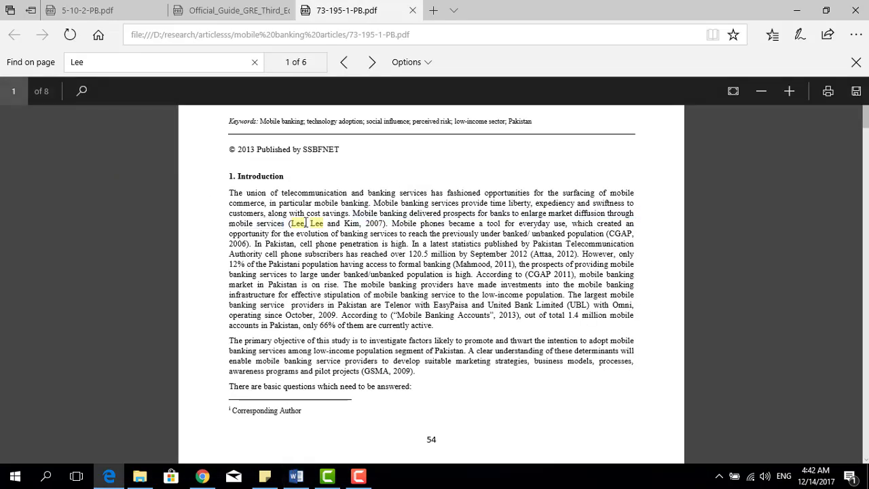
# Search the PDF for 'Lee' and step through matches to the reference list
pyautogui.moveTo(306, 222); pyautogui.dragTo(293, 223)
pyautogui.hotkey('ctrl', 'f')
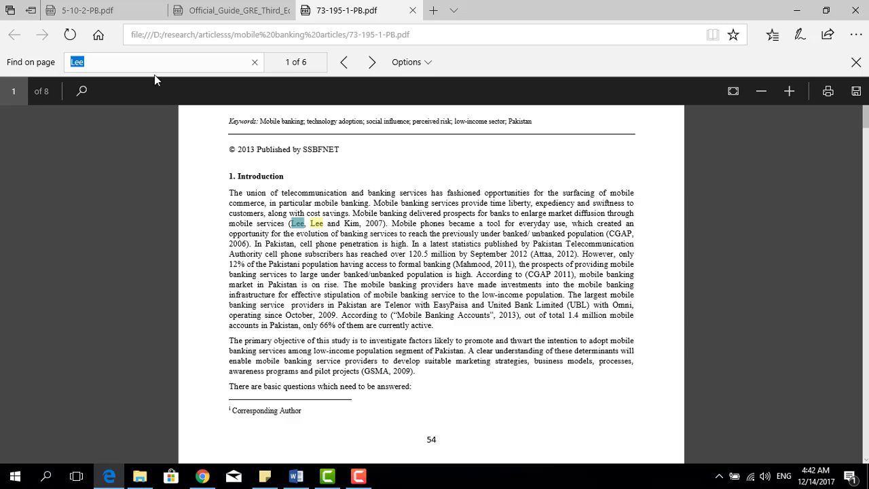
pyautogui.press('BackSpace')
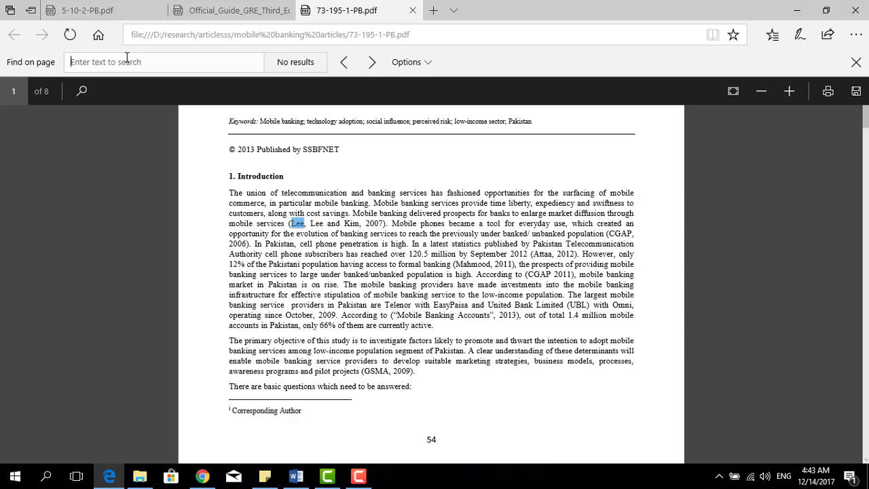
pyautogui.write('Lee')
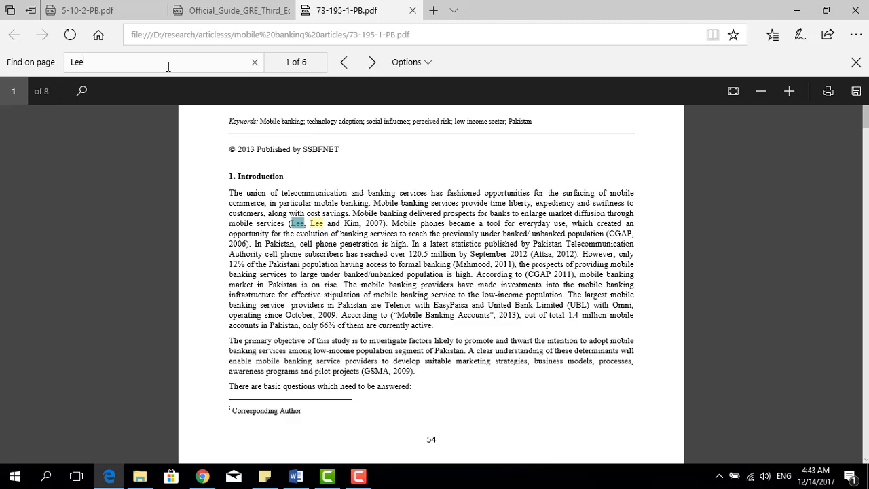
pyautogui.press('Return')
pyautogui.press('Return')
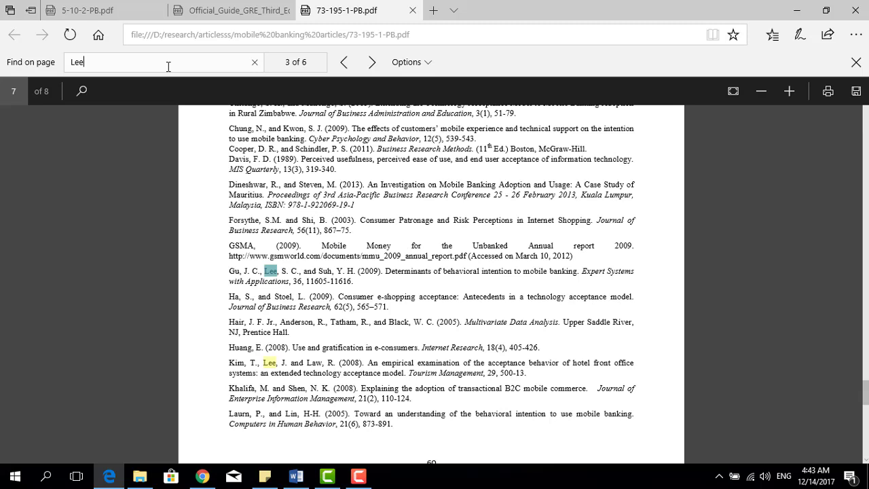
pyautogui.press('Return')
pyautogui.press('Return')
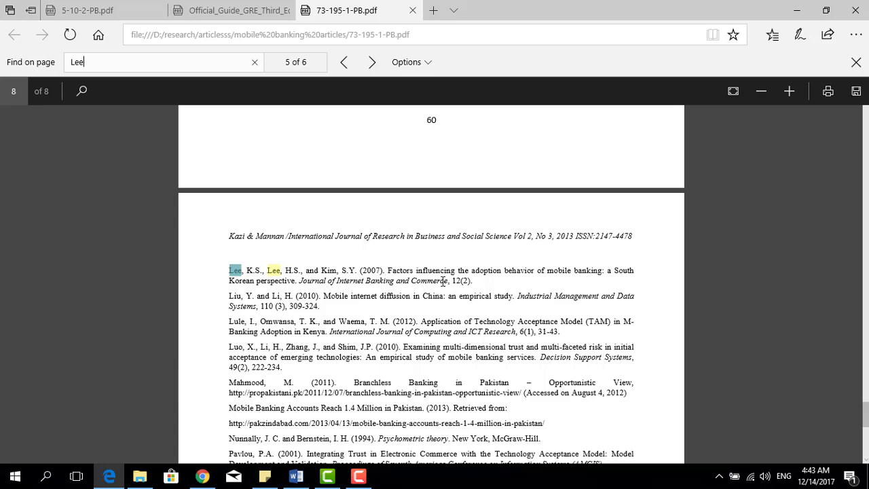
# Select the Lee, Lee and Kim (2007) reference entry, then return to Word
pyautogui.moveTo(480, 282); pyautogui.dragTo(216, 278)
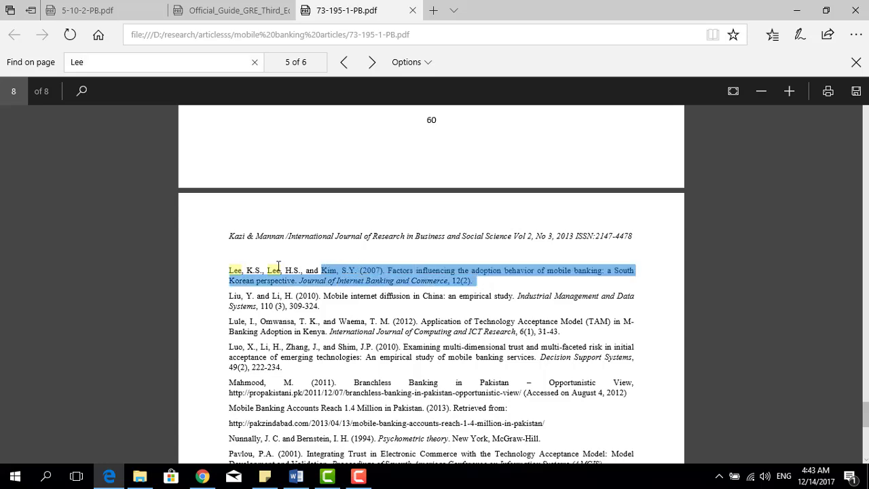
pyautogui.click(483, 285)
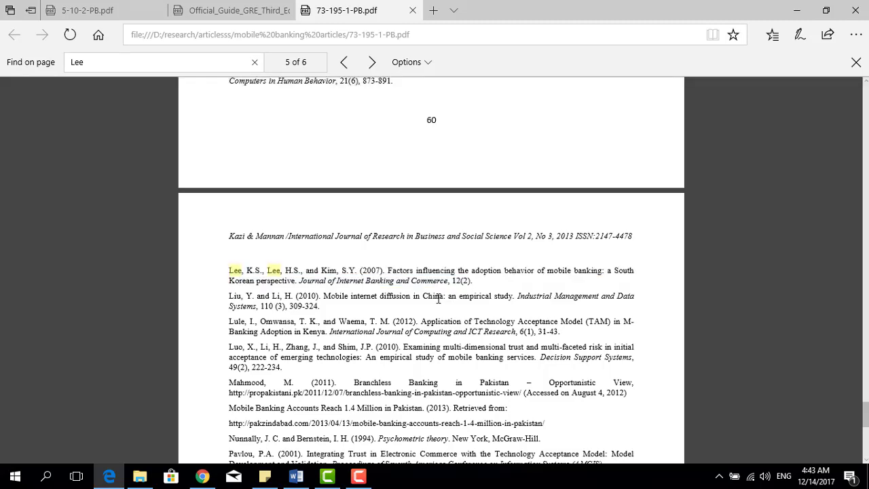
pyautogui.click(296, 476)
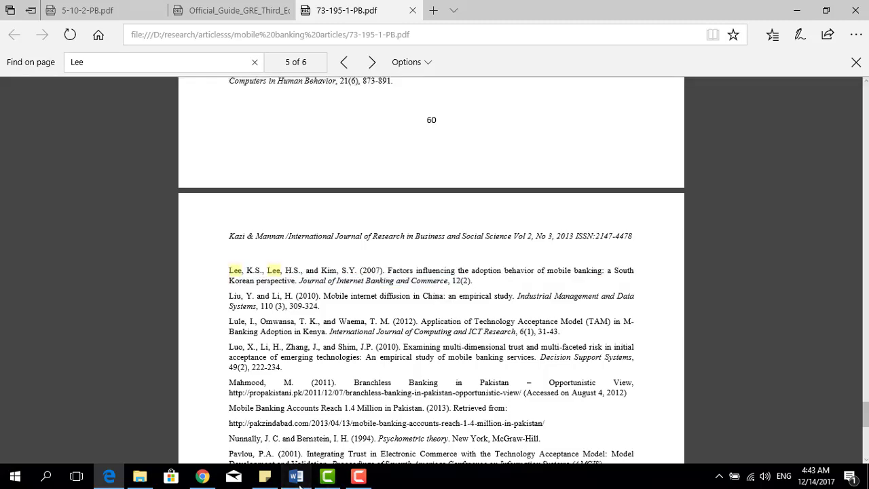
pyautogui.press('Return')
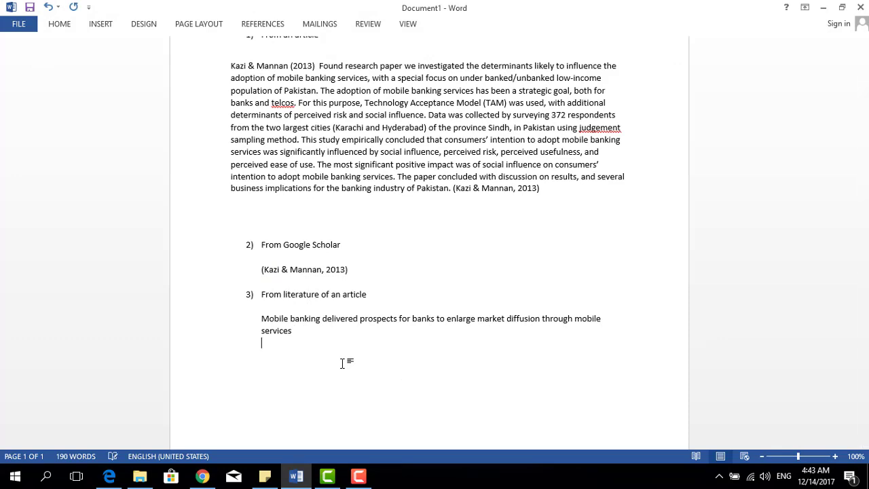
pyautogui.press('BackSpace')
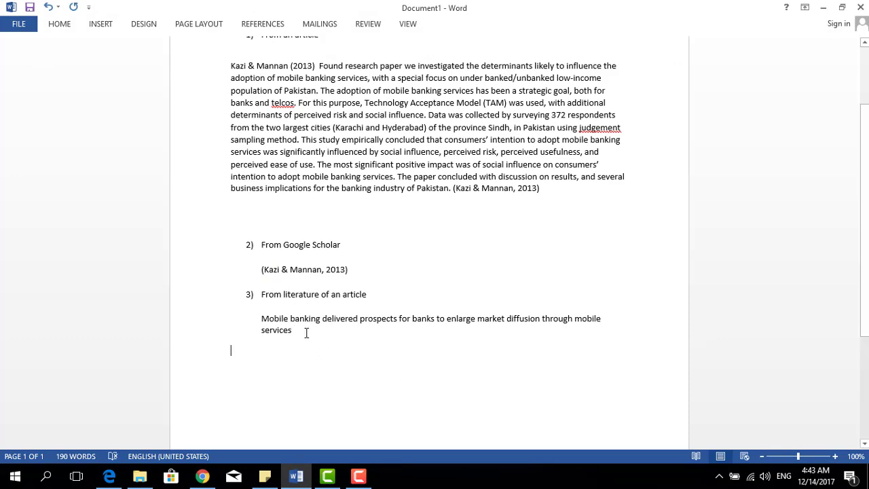
# Add a new Journal Article placeholder source via Insert Citation and open the Author editor
pyautogui.click(271, 30)
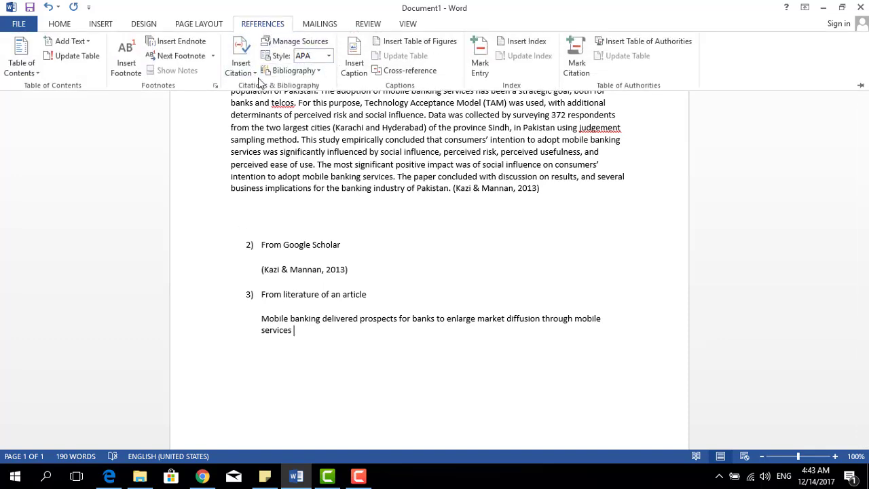
pyautogui.click(256, 76)
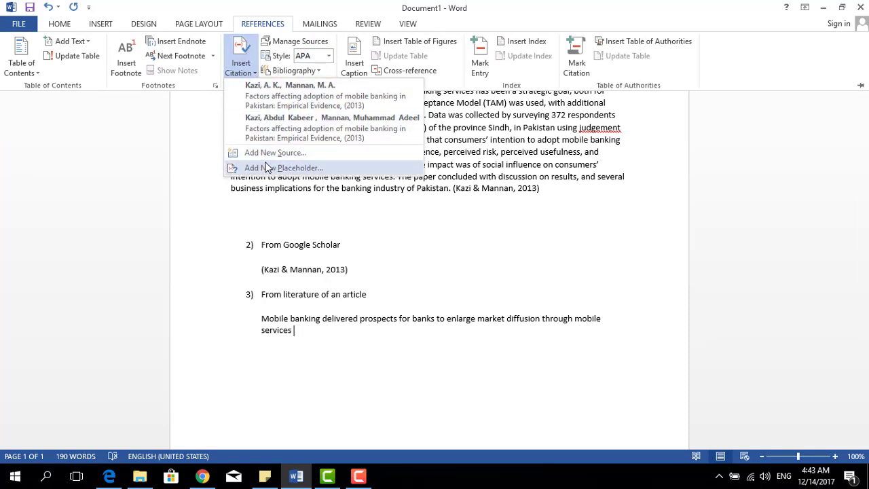
pyautogui.click(272, 152)
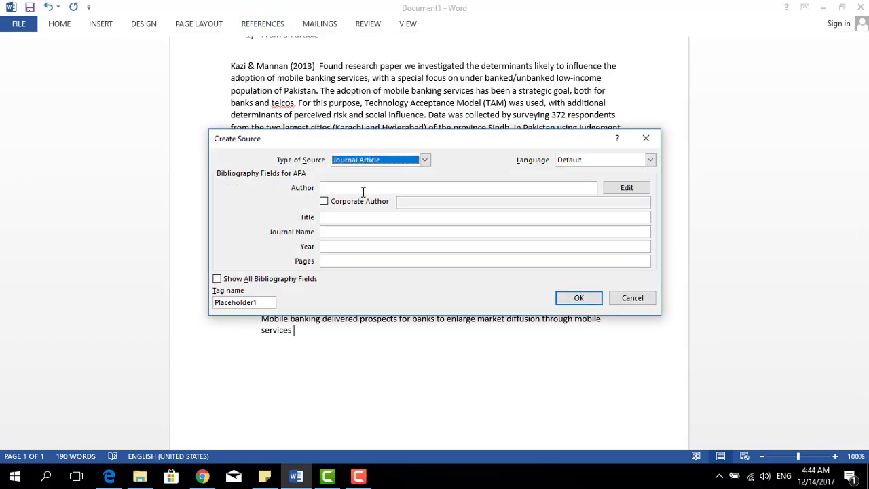
pyautogui.click(424, 159)
pyautogui.click(425, 159)
pyautogui.click(407, 187)
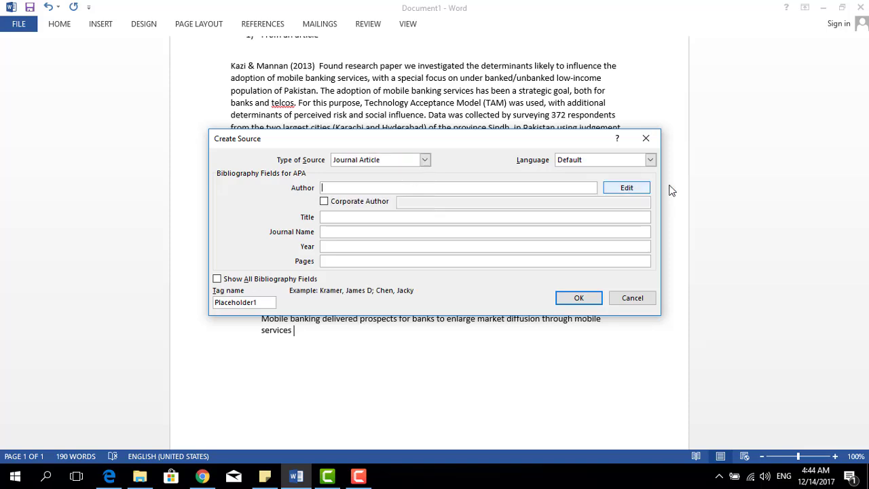
# Copy the 2007 reference's author list from the PDF and paste it into Edit Name
pyautogui.click(632, 188)
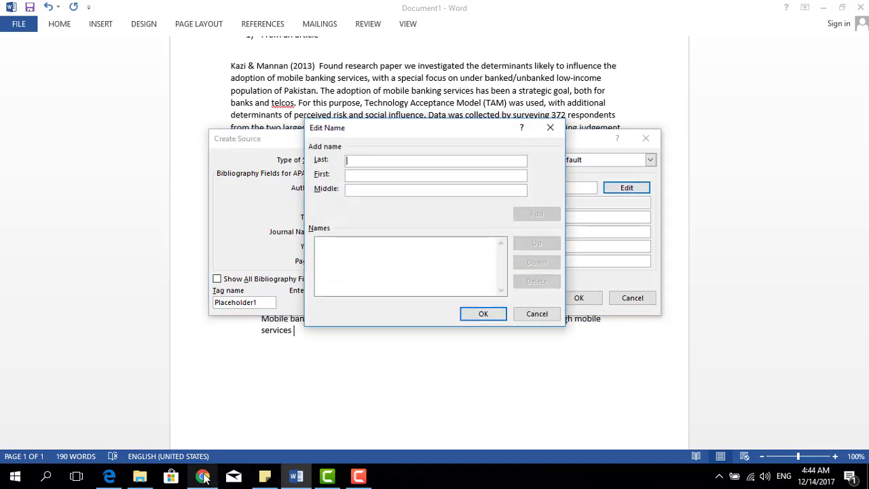
pyautogui.click(109, 477)
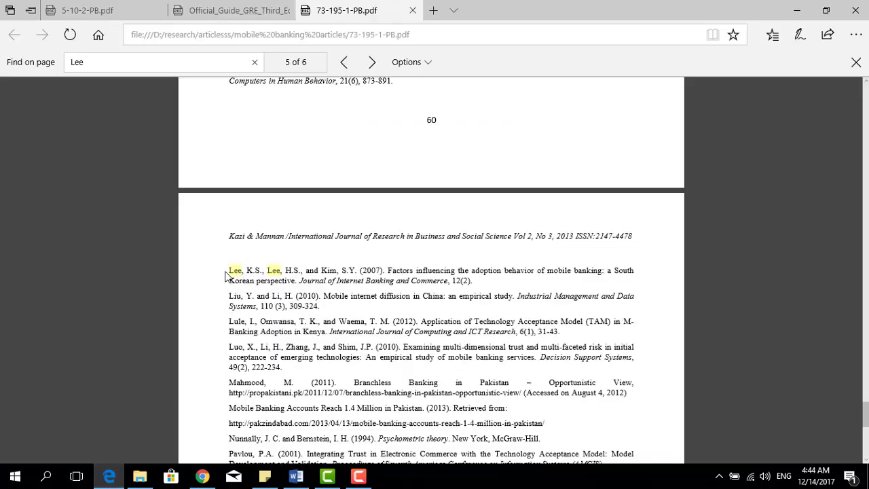
pyautogui.click(230, 271)
pyautogui.click(243, 270)
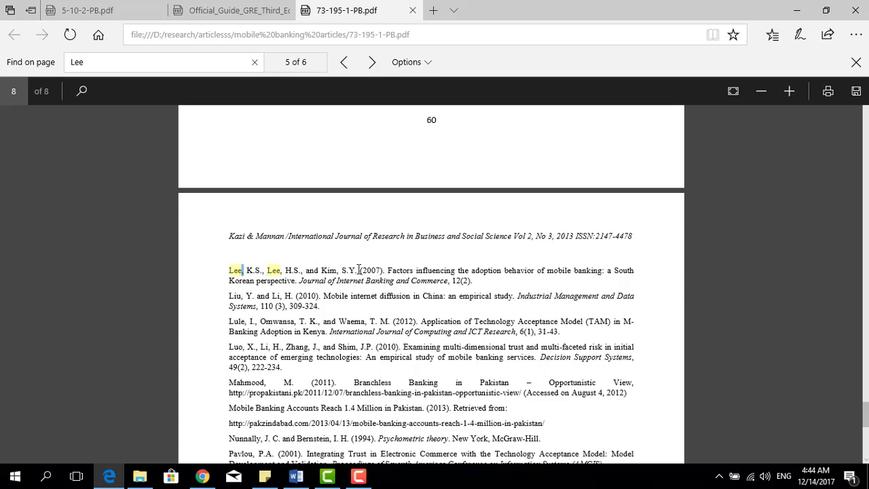
pyautogui.moveTo(359, 270); pyautogui.dragTo(230, 270)
pyautogui.hotkey('ctrl', 'c')
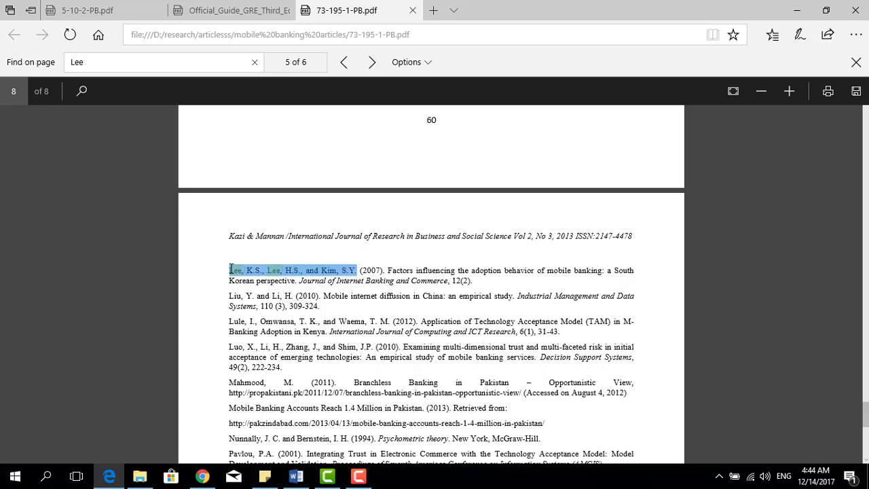
pyautogui.moveTo(296, 475)
pyautogui.click(295, 415)
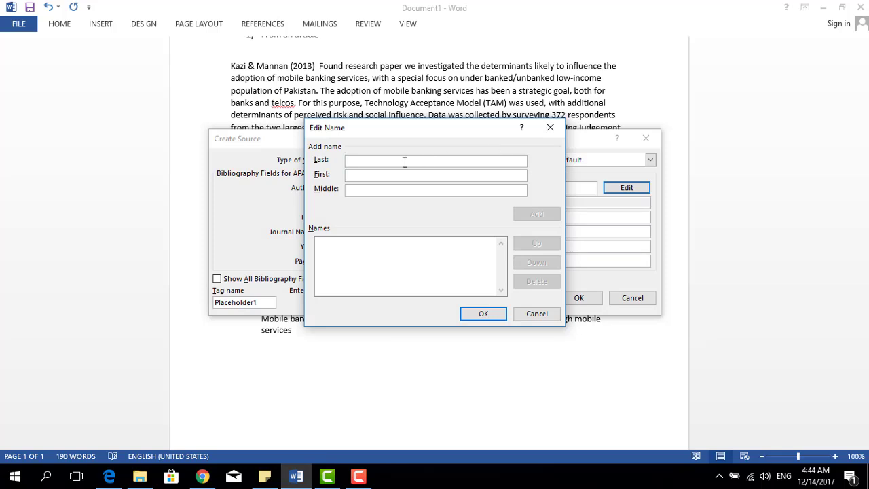
pyautogui.hotkey('ctrl', 'v')
# Trim the pasted text to the first author Lee, K.S. and add it
pyautogui.moveTo(464, 160); pyautogui.dragTo(377, 162)
pyautogui.press('BackSpace')
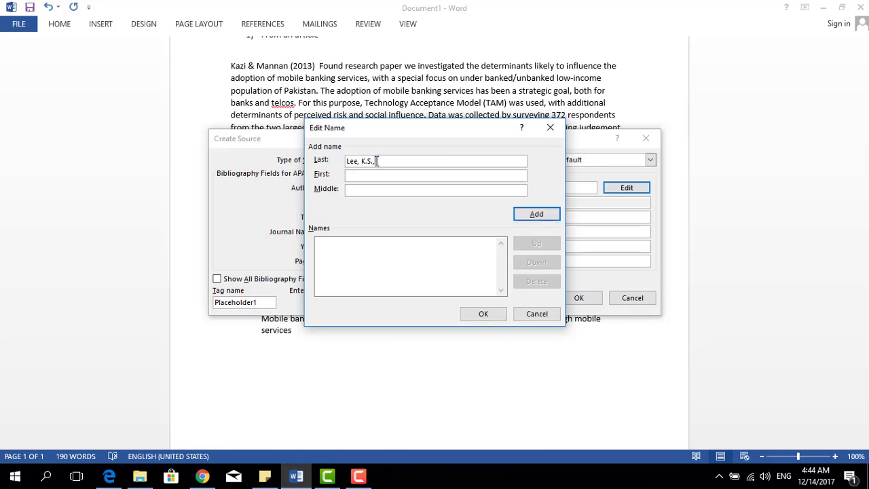
pyautogui.click(355, 176)
pyautogui.click(425, 161)
pyautogui.press('BackSpace')
pyautogui.press('BackSpace')
pyautogui.click(530, 214)
# Paste the list again, trim it to the second author Lee, H.S., and add it
pyautogui.click(393, 161)
pyautogui.hotkey('ctrl', 'v')
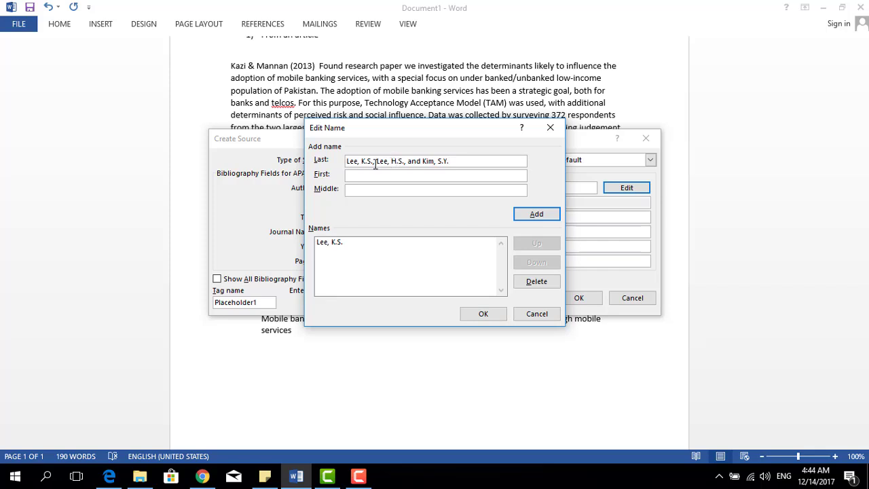
pyautogui.moveTo(377, 160); pyautogui.dragTo(192, 148)
pyautogui.press('BackSpace')
pyautogui.moveTo(421, 161); pyautogui.dragTo(379, 161)
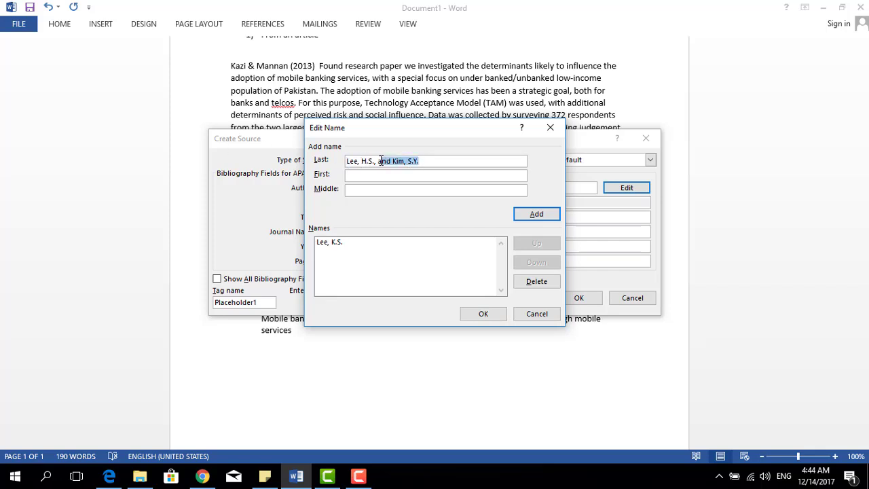
pyautogui.press('BackSpace')
pyautogui.click(375, 173)
pyautogui.write('H.S.')
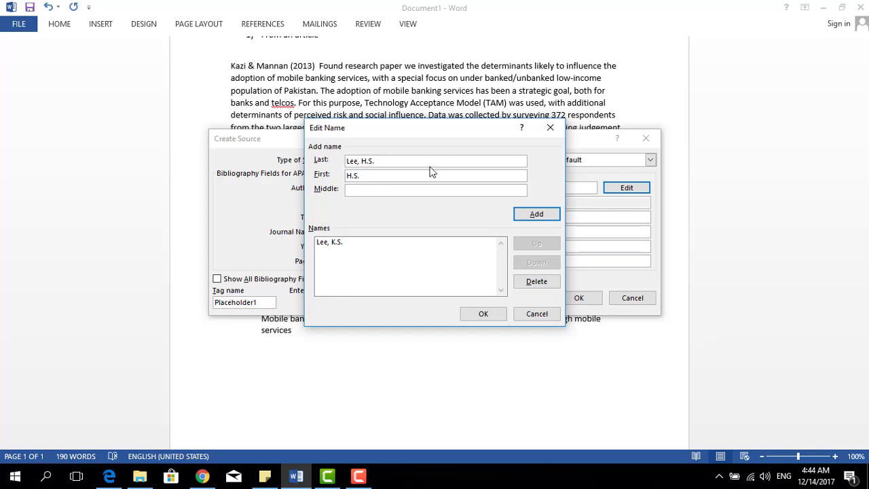
pyautogui.click(408, 161)
pyautogui.click(537, 214)
# Paste once more, keep only the third author Kim, S.Y., add it, and confirm the names
pyautogui.click(374, 161)
pyautogui.hotkey('ctrl', 'v')
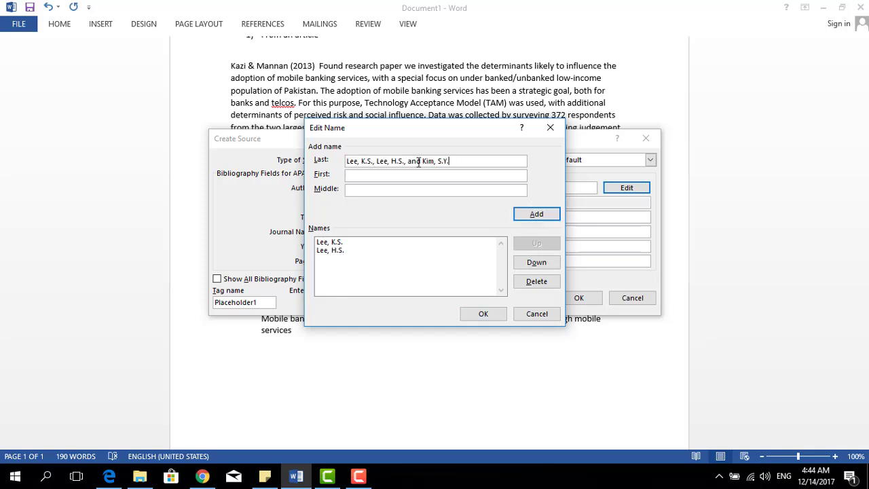
pyautogui.moveTo(423, 162); pyautogui.dragTo(50, 153)
pyautogui.press('BackSpace')
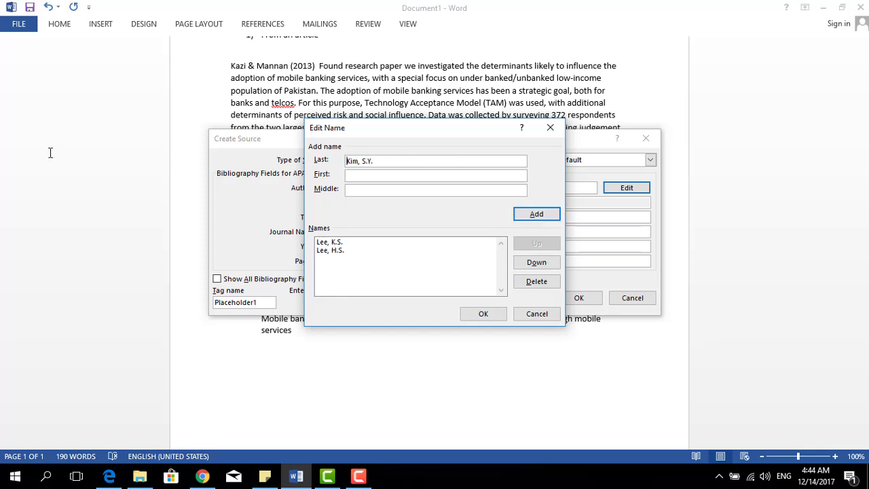
pyautogui.moveTo(387, 161); pyautogui.dragTo(357, 162)
pyautogui.press('BackSpace')
pyautogui.write('S.Y.')
pyautogui.click(549, 215)
pyautogui.click(482, 315)
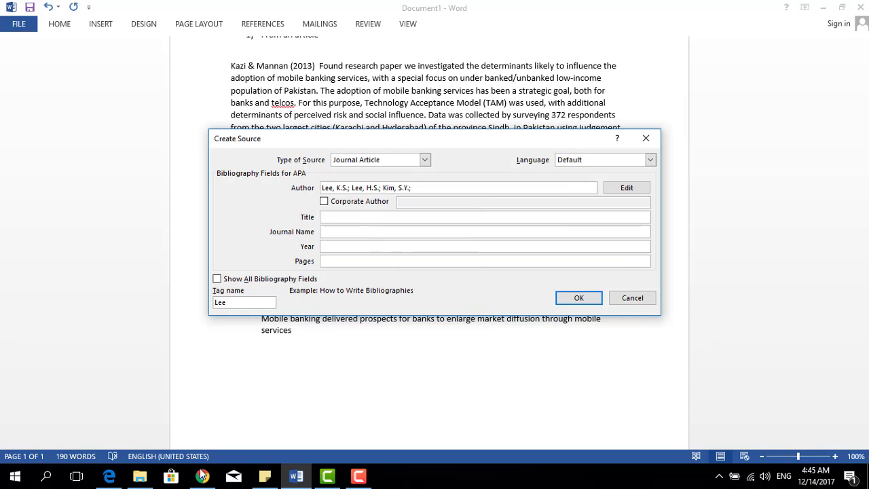
# Copy the 2007 paper's title from the PDF into Title, removing the leading space
pyautogui.click(106, 482)
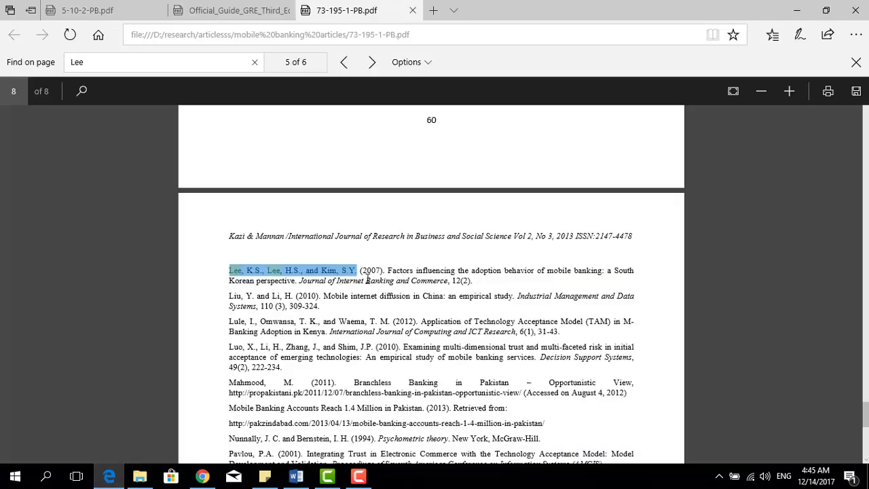
pyautogui.moveTo(387, 272); pyautogui.dragTo(298, 279)
pyautogui.hotkey('ctrl', 'c')
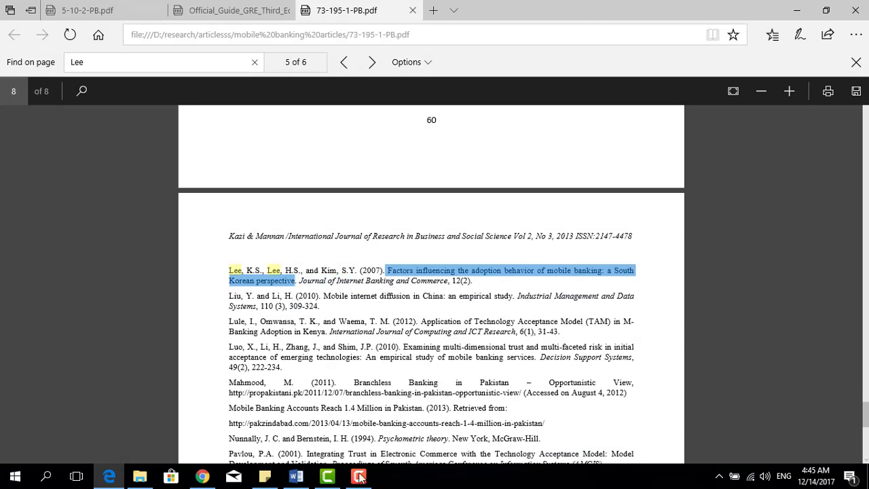
pyautogui.click(296, 476)
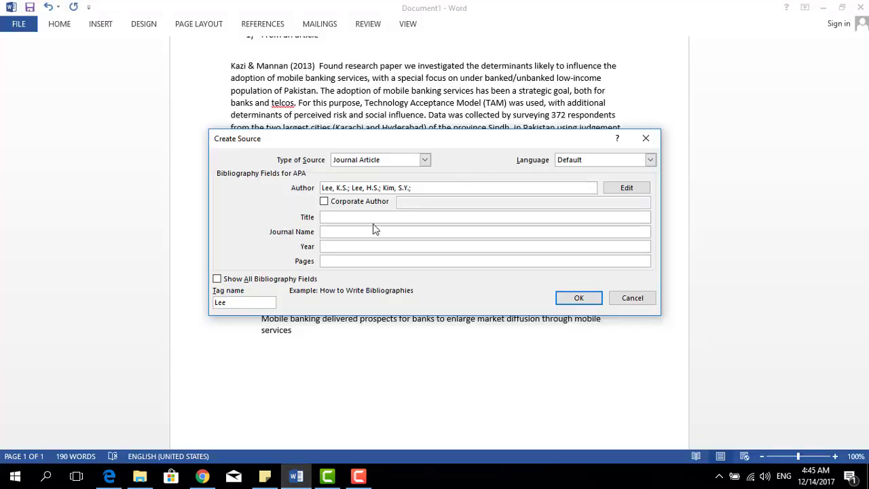
pyautogui.hotkey('ctrl', 'v')
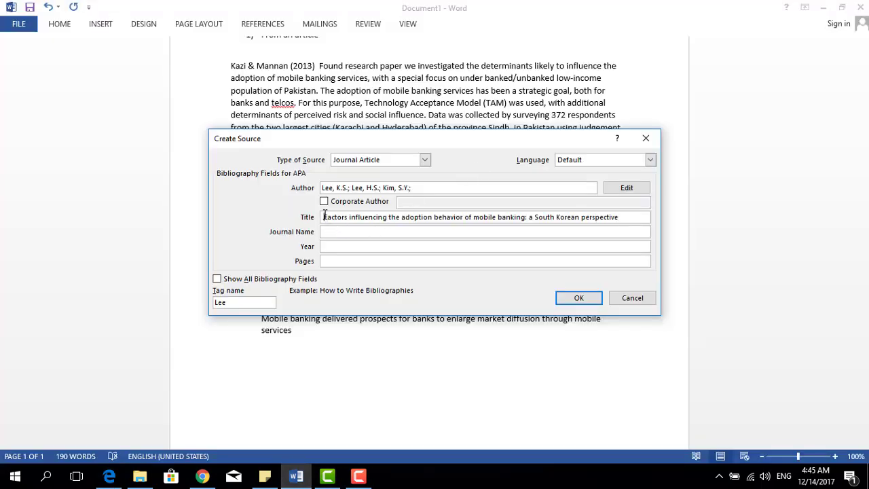
pyautogui.click(325, 217)
pyautogui.press('BackSpace')
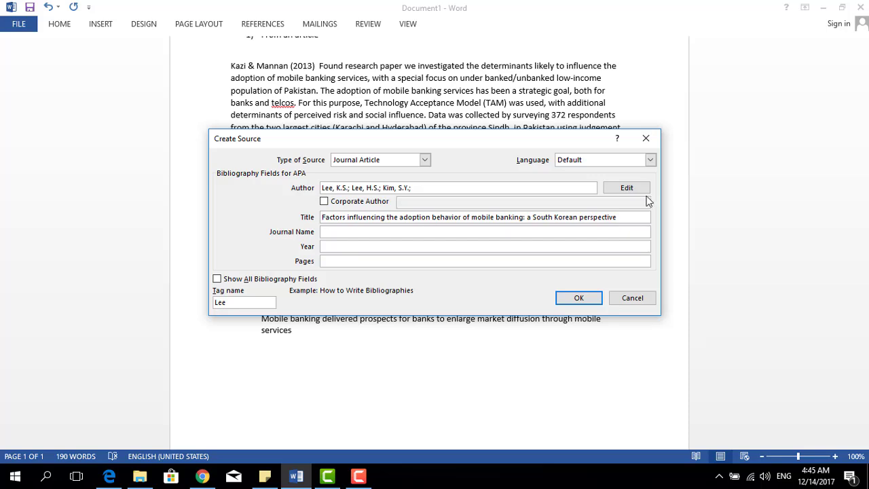
pyautogui.click(630, 217)
# Copy Journal of Internet Banking and Commerce from the PDF into Journal Name
pyautogui.click(108, 477)
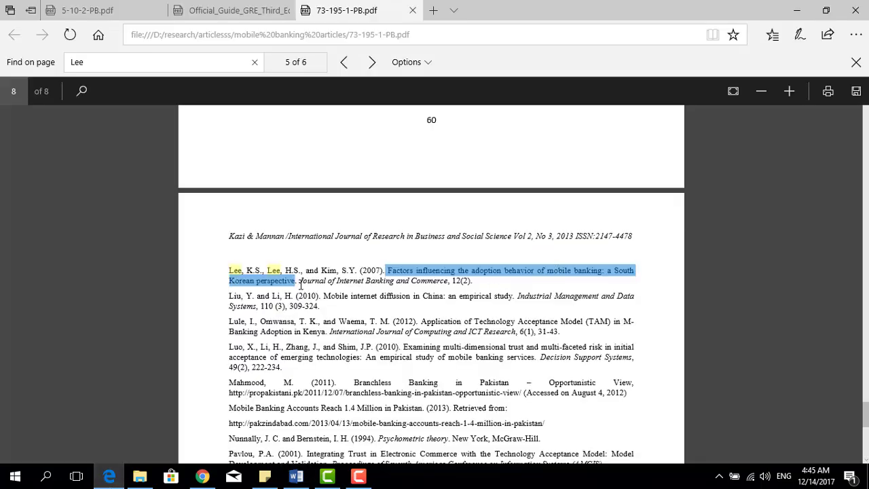
pyautogui.moveTo(297, 280); pyautogui.dragTo(448, 281)
pyautogui.hotkey('ctrl', 'c')
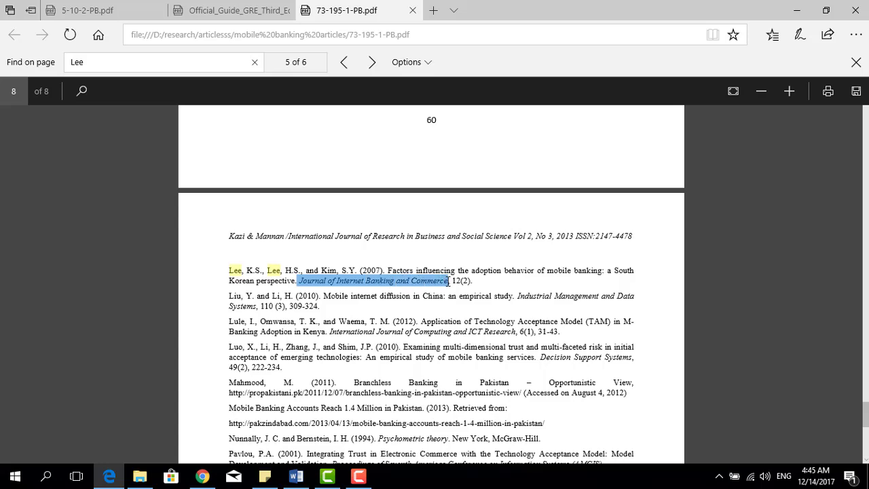
pyautogui.click(296, 476)
pyautogui.click(409, 233)
pyautogui.hotkey('ctrl', 'v')
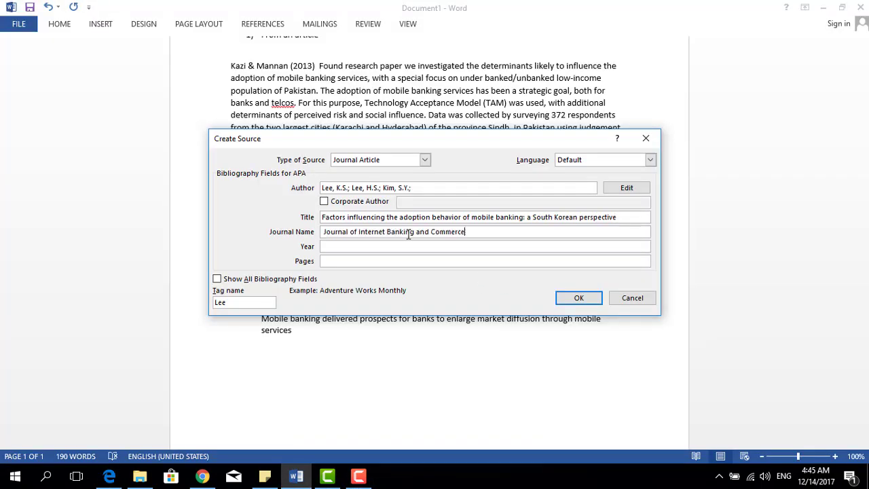
# Check the publication year in the PDF and enter 2007 as the Year
pyautogui.click(330, 247)
pyautogui.click(109, 478)
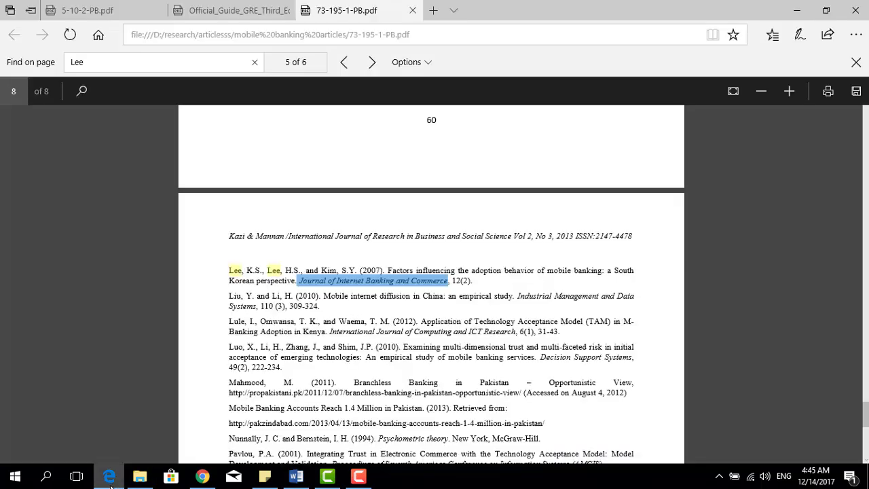
pyautogui.click(110, 485)
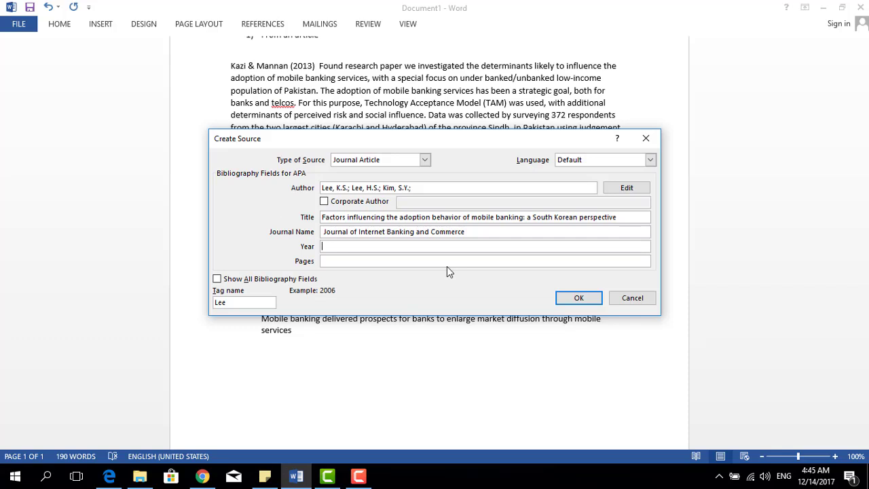
pyautogui.write('2007')
# Copy the volume and issue 12(2) from the PDF into Pages
pyautogui.click(452, 262)
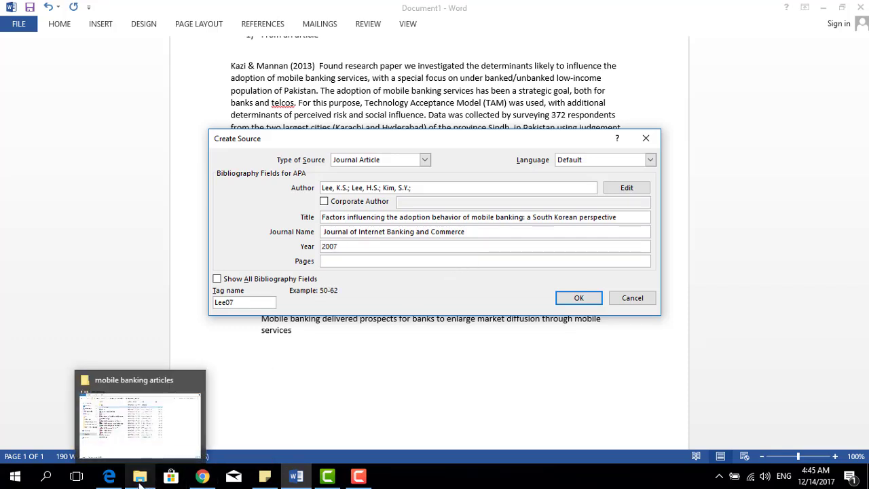
pyautogui.click(119, 483)
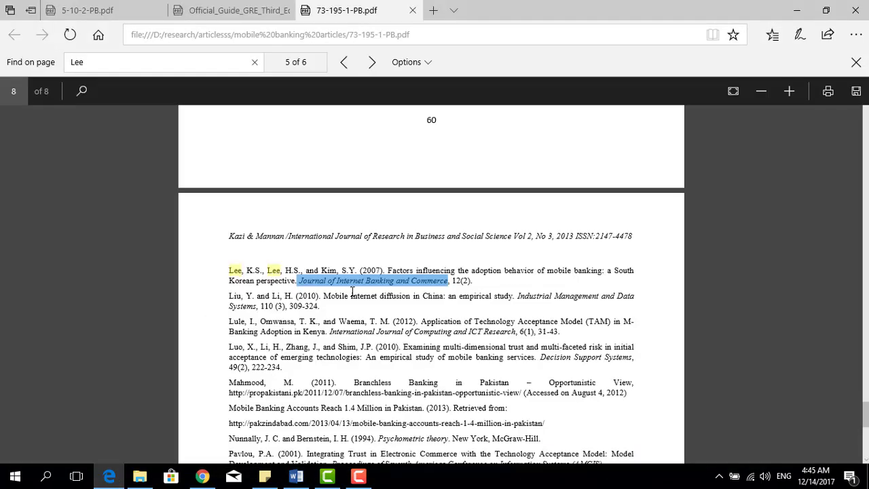
pyautogui.click(452, 280)
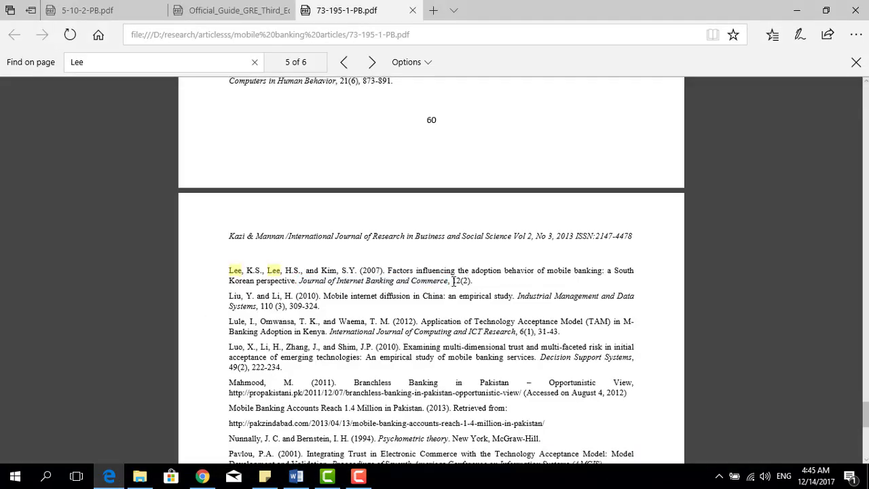
pyautogui.moveTo(454, 283); pyautogui.dragTo(473, 282)
pyautogui.hotkey('ctrl', 'c')
pyautogui.click(296, 476)
pyautogui.hotkey('ctrl', 'v')
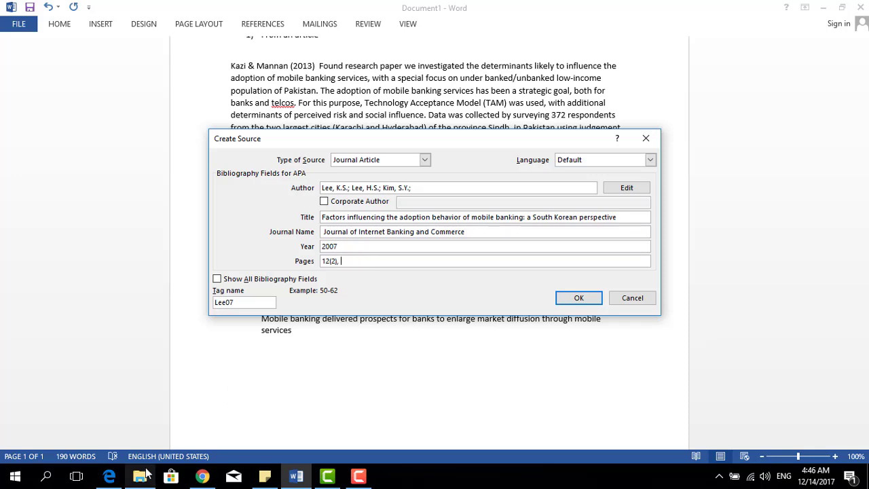
pyautogui.click(207, 478)
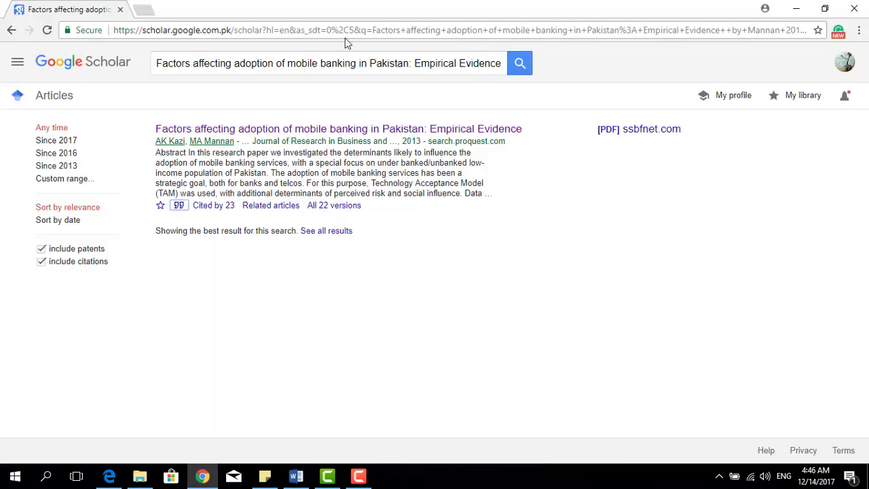
# Replace the Google Scholar query with the Lee, Lee and Kim reference taken from the PDF
pyautogui.tripleClick(342, 74)
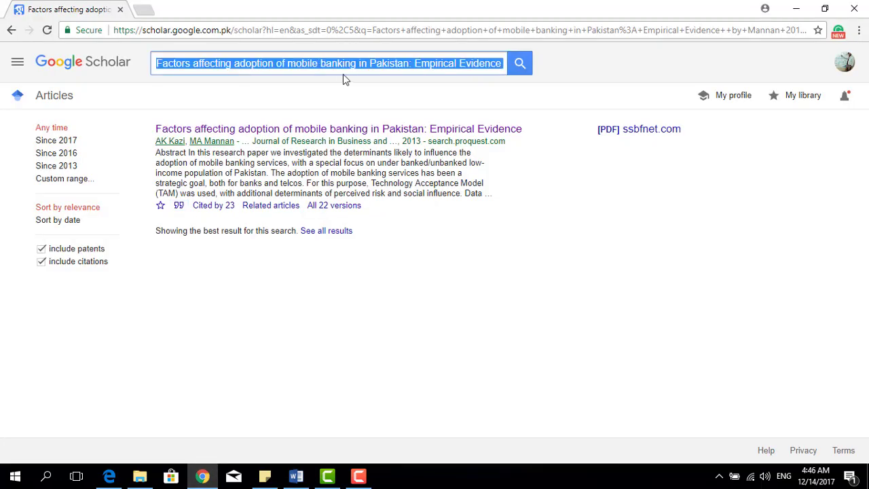
pyautogui.write('12(2)')
pyautogui.press('BackSpace')
pyautogui.press('BackSpace')
pyautogui.press('BackSpace')
pyautogui.press('BackSpace')
pyautogui.press('BackSpace')
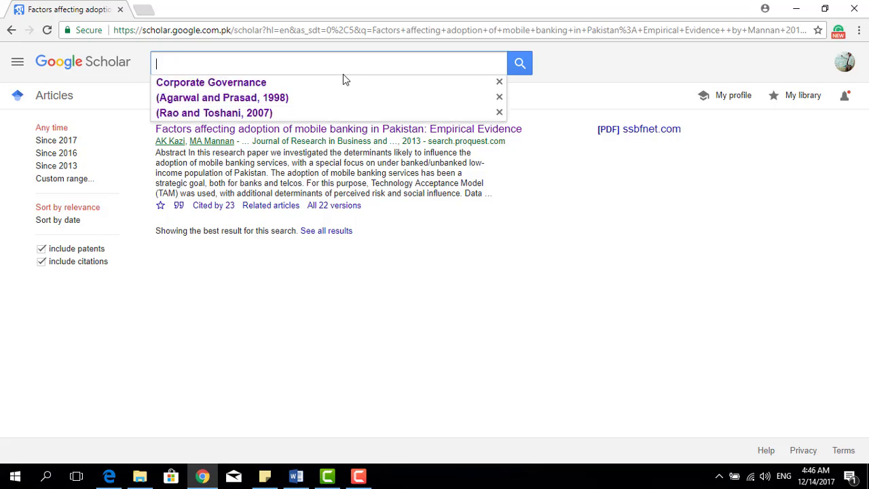
pyautogui.click(109, 476)
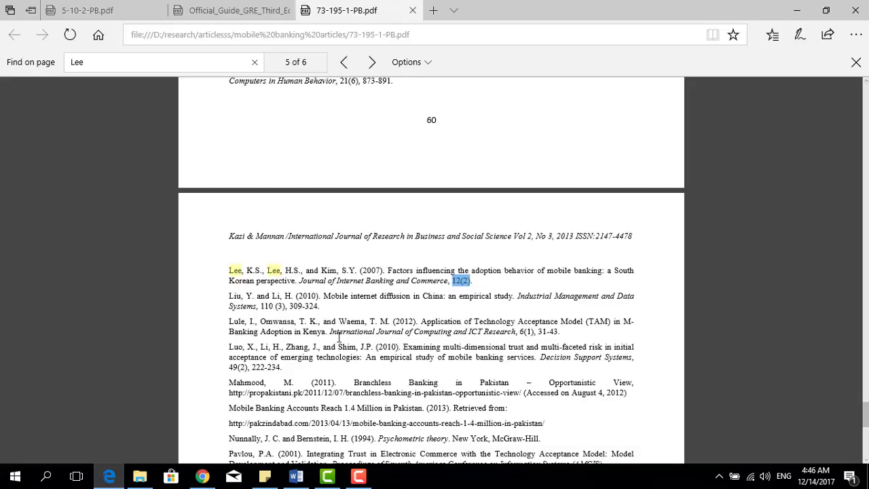
pyautogui.moveTo(228, 272)
pyautogui.mouseDown()
pyautogui.moveTo(500, 256)
pyautogui.moveTo(493, 283)
pyautogui.mouseUp()
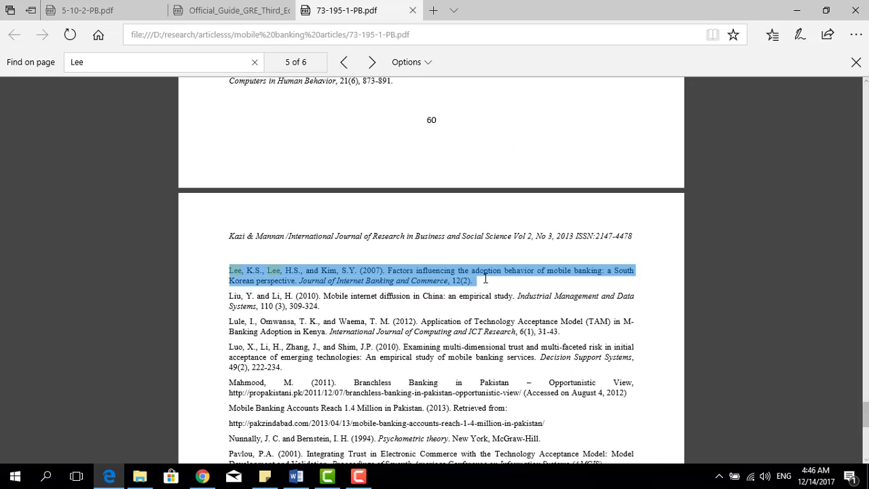
pyautogui.click(203, 476)
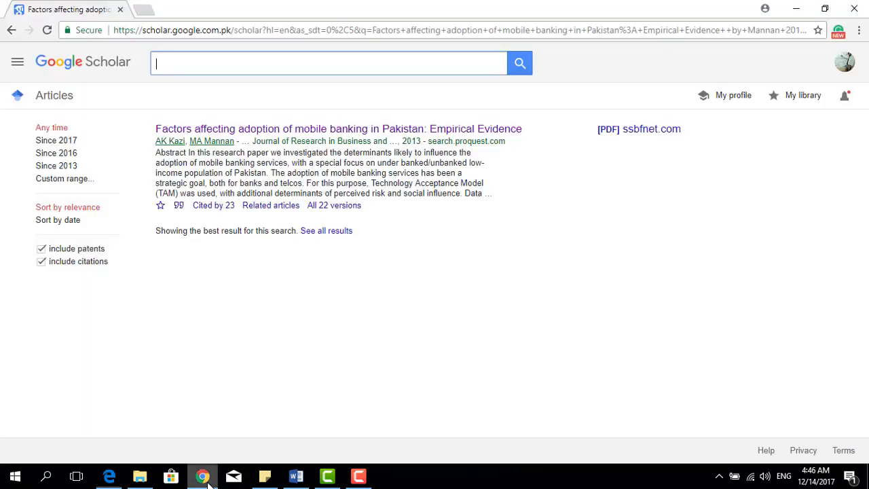
pyautogui.hotkey('ctrl', 'v')
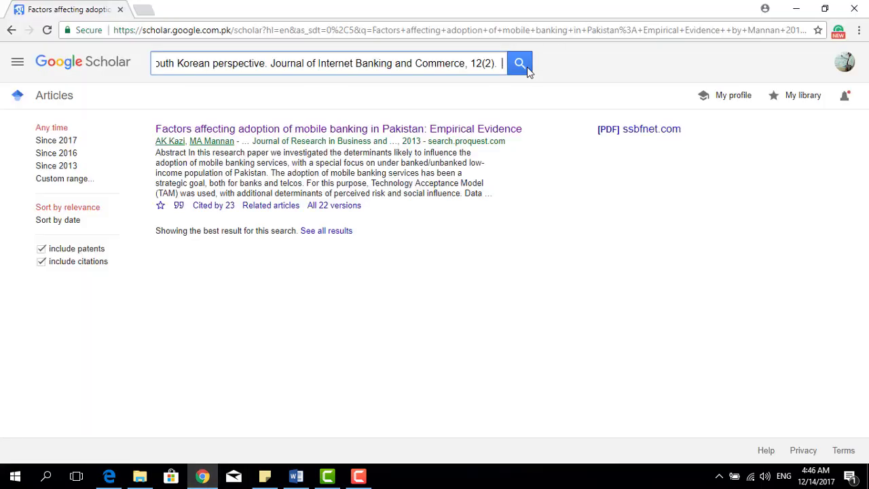
# Search for the article and pick out the APA citation's page range 1-9
pyautogui.click(527, 69)
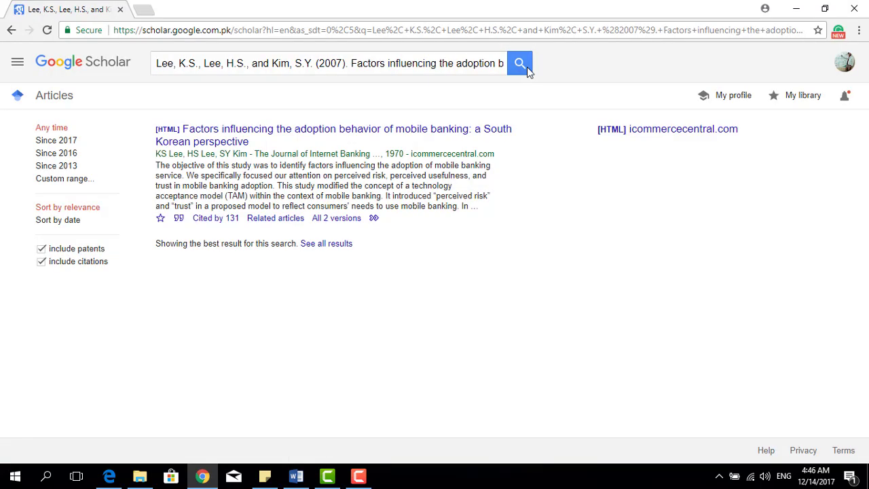
pyautogui.click(179, 218)
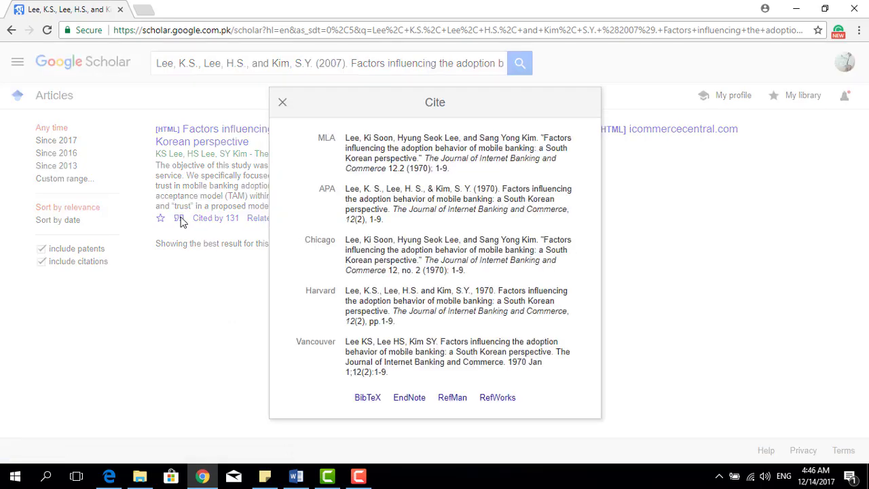
pyautogui.click(384, 219)
pyautogui.click(383, 219)
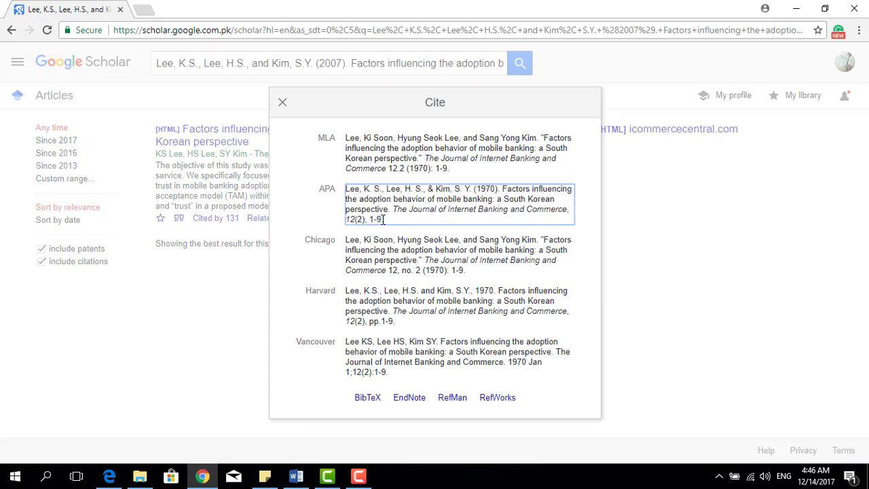
pyautogui.moveTo(383, 219); pyautogui.dragTo(369, 220)
pyautogui.click(296, 478)
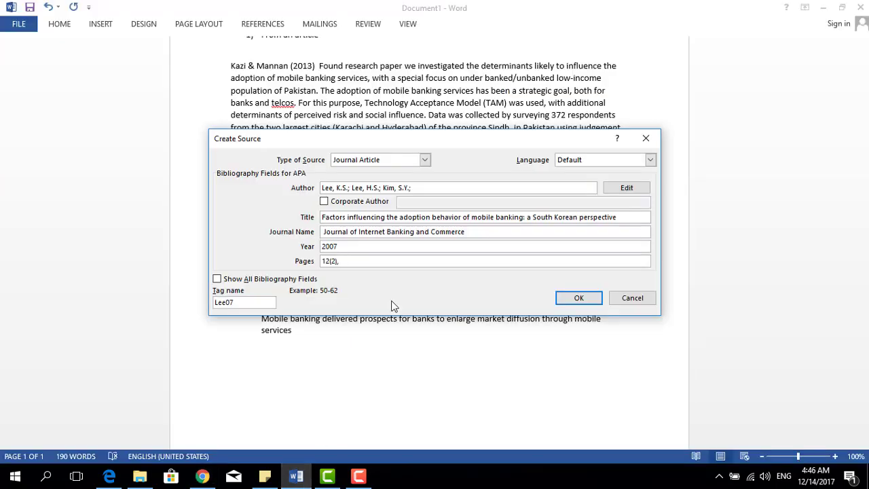
# Save the Lee07 source and insert the (Lee, Lee, & Kim, 2007) citation after 'services'
pyautogui.click(566, 303)
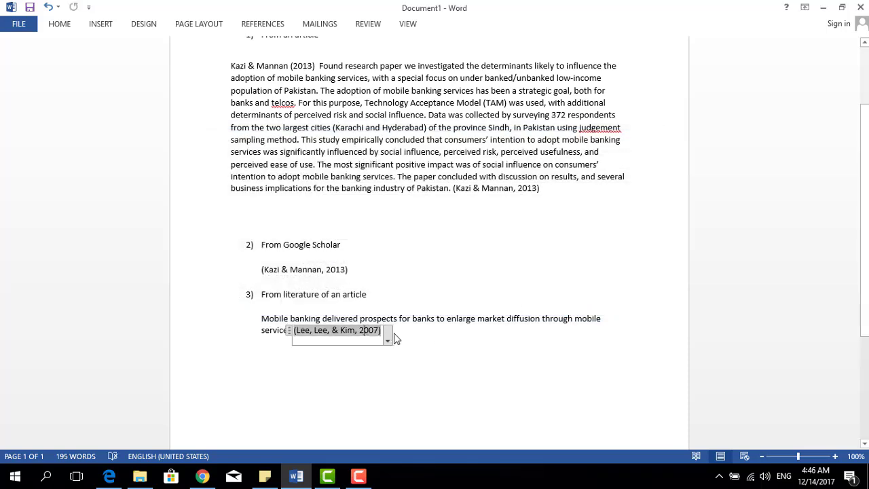
pyautogui.click(398, 332)
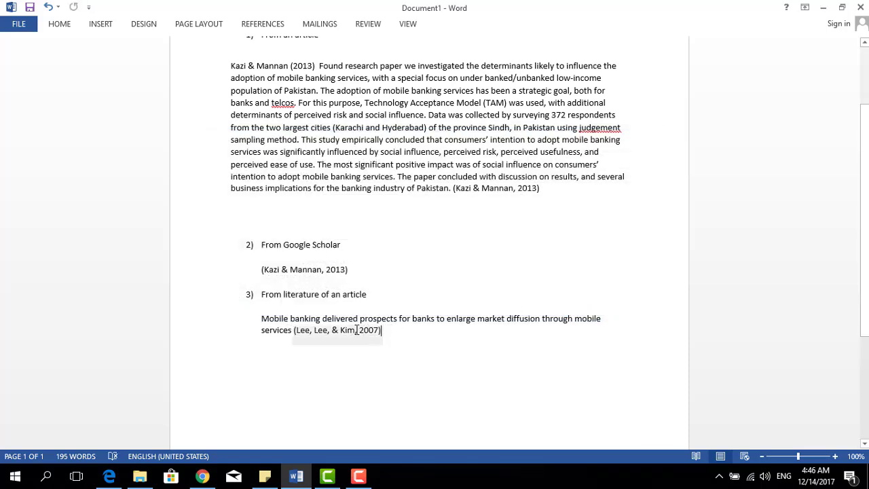
pyautogui.moveTo(389, 332); pyautogui.dragTo(294, 332)
pyautogui.click(339, 331)
pyautogui.click(411, 331)
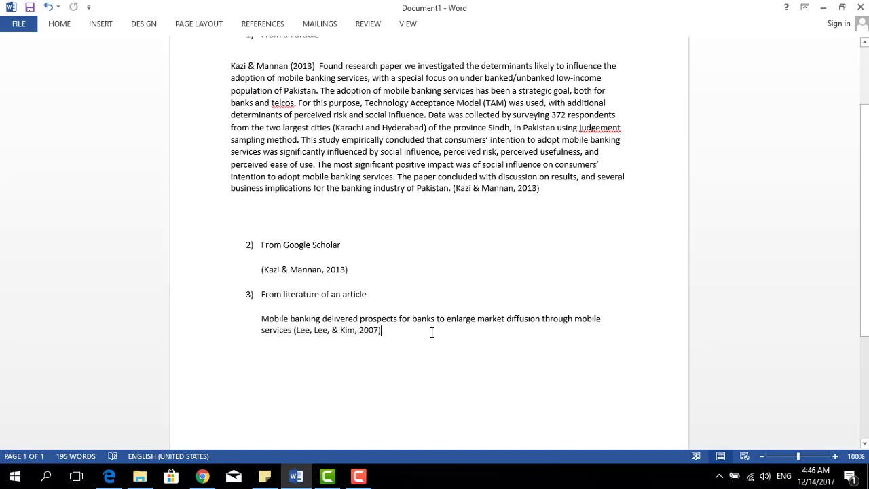
# Move off the citation and start a new empty line below item 3
pyautogui.press('Return')
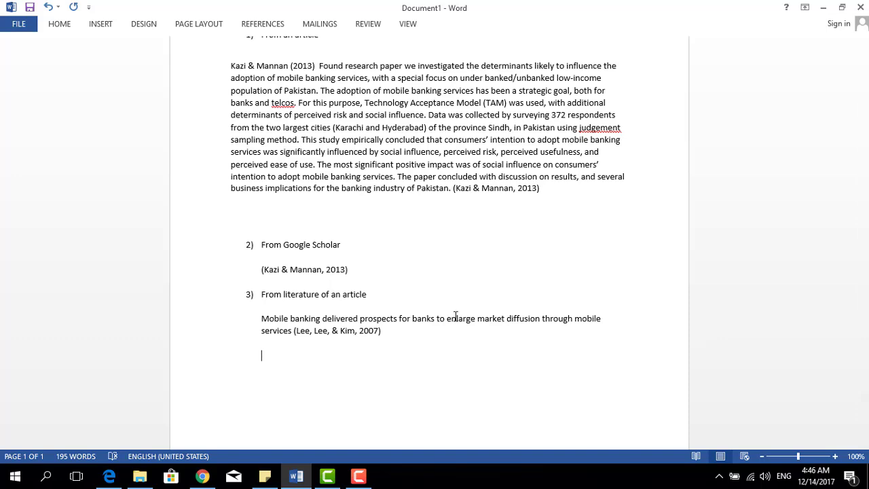
pyautogui.click(474, 190)
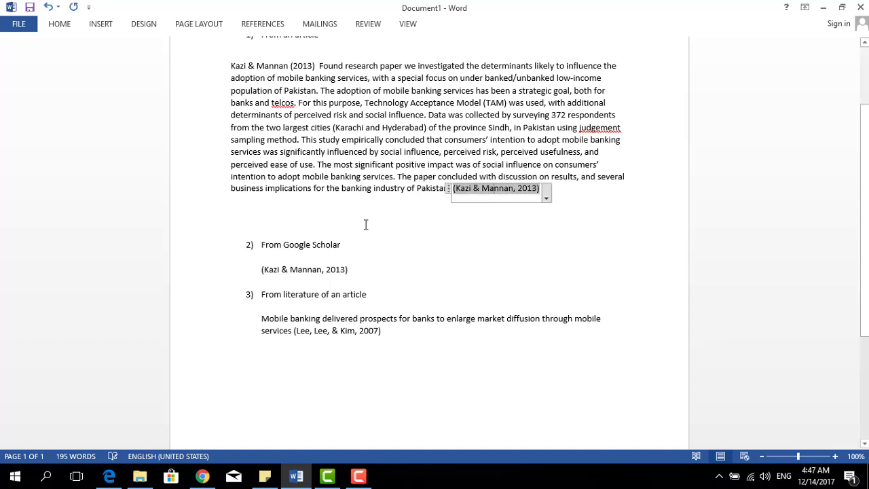
pyautogui.click(336, 270)
pyautogui.click(354, 331)
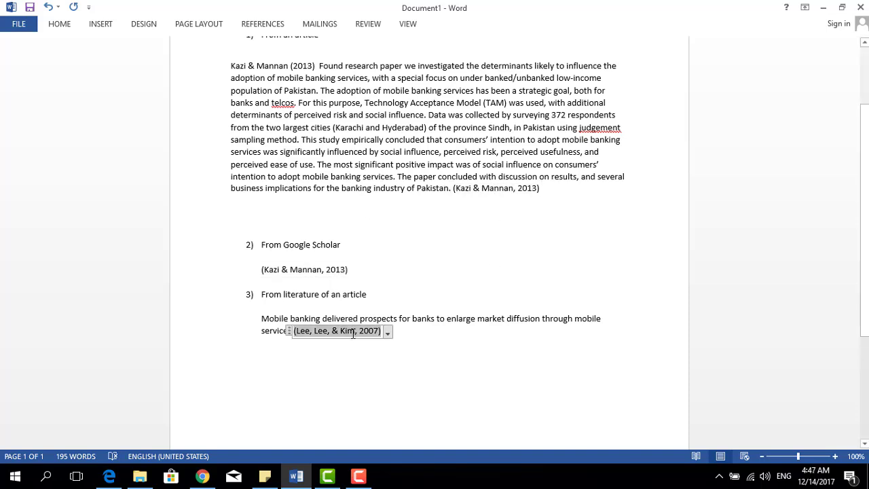
pyautogui.click(424, 355)
pyautogui.press('Return')
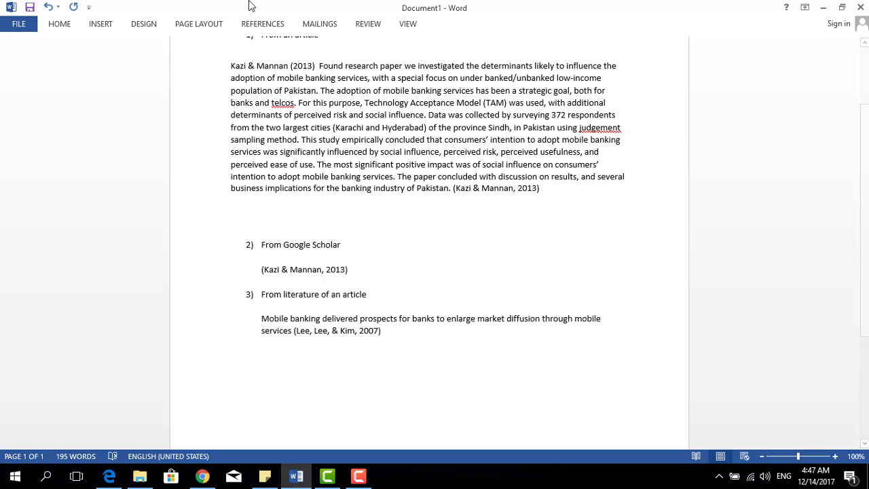
# Insert the built-in References bibliography from the REFERENCES tab
pyautogui.click(258, 26)
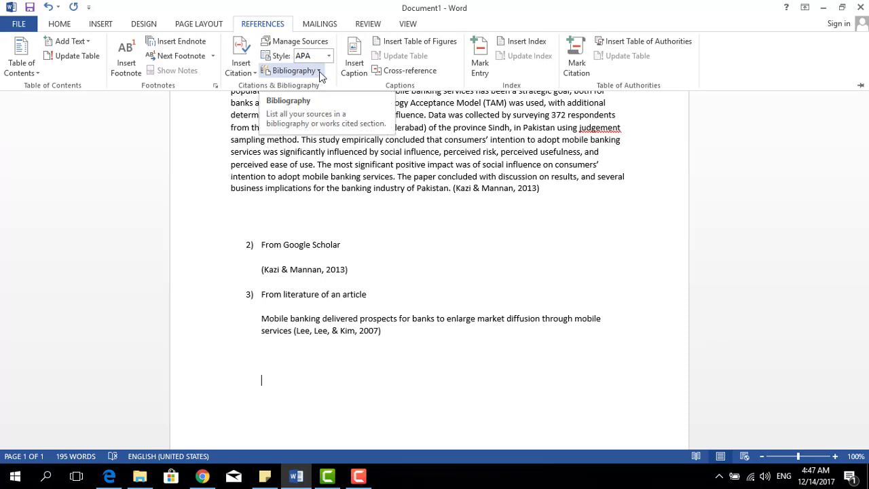
pyautogui.click(319, 71)
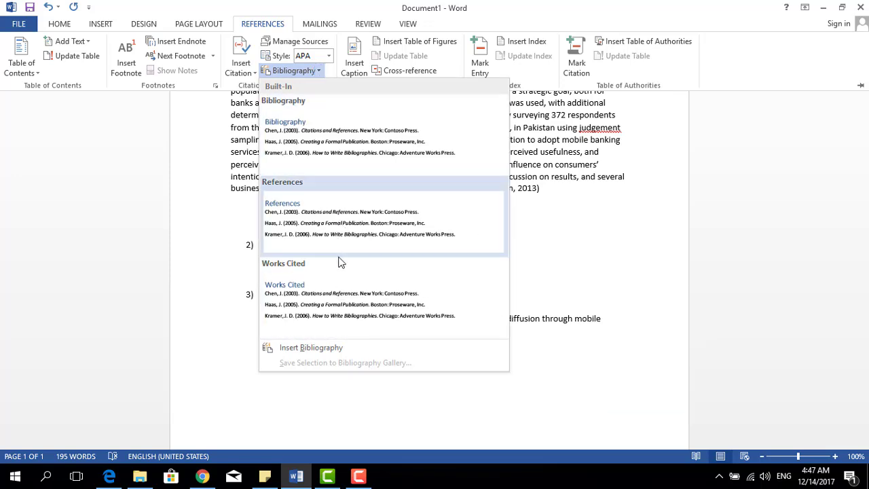
pyautogui.click(362, 215)
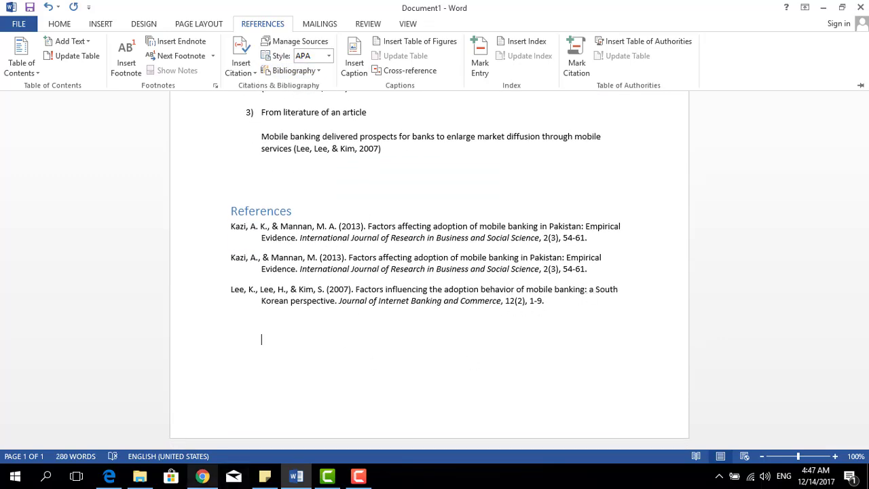
# Compare the new References list against the article PDF's reference list
pyautogui.click(108, 476)
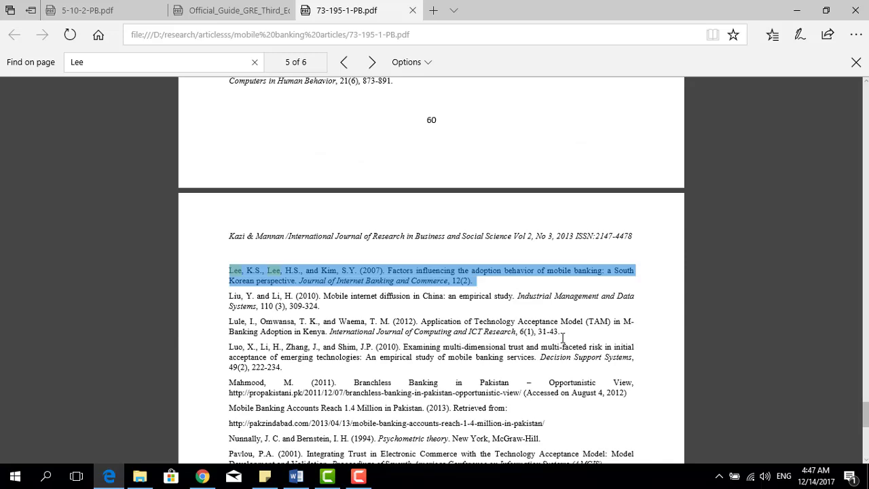
pyautogui.scroll(-3, 866, 426)
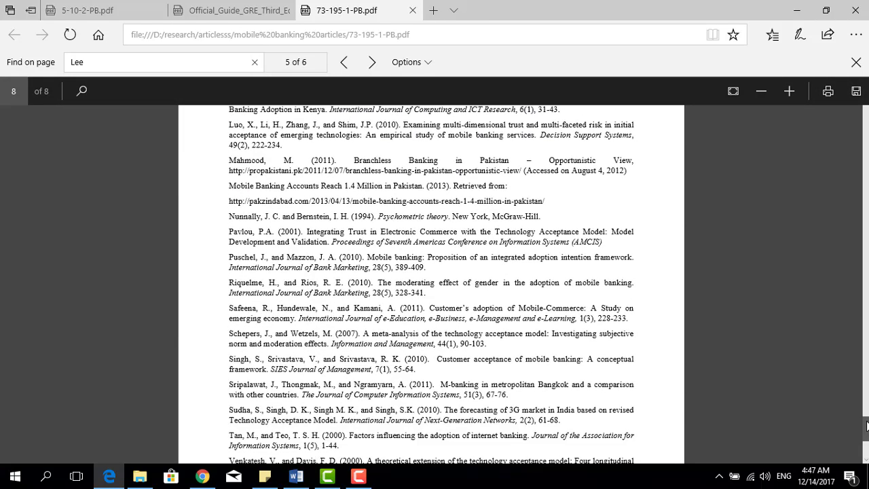
pyautogui.scroll(-2, 866, 426)
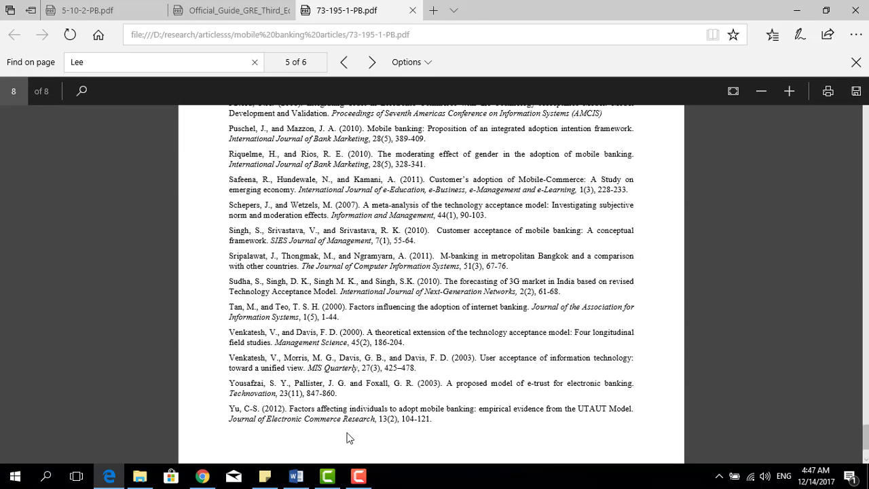
pyautogui.click(296, 476)
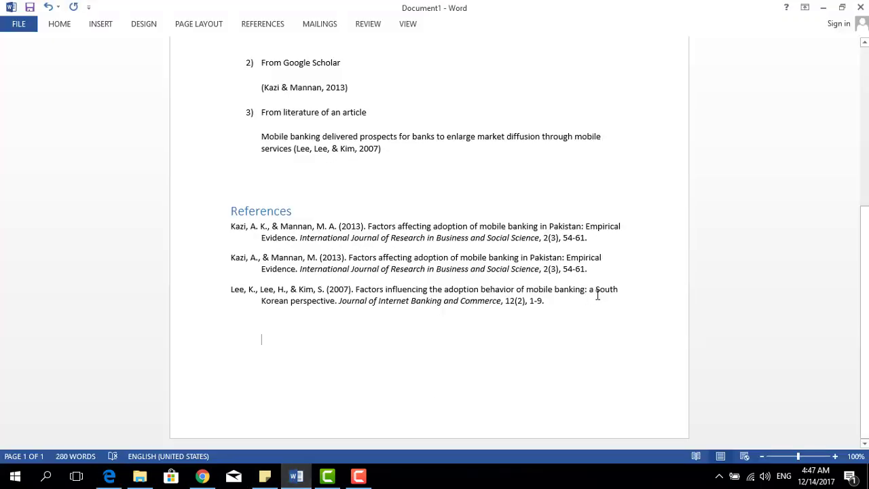
pyautogui.moveTo(547, 303); pyautogui.dragTo(231, 231)
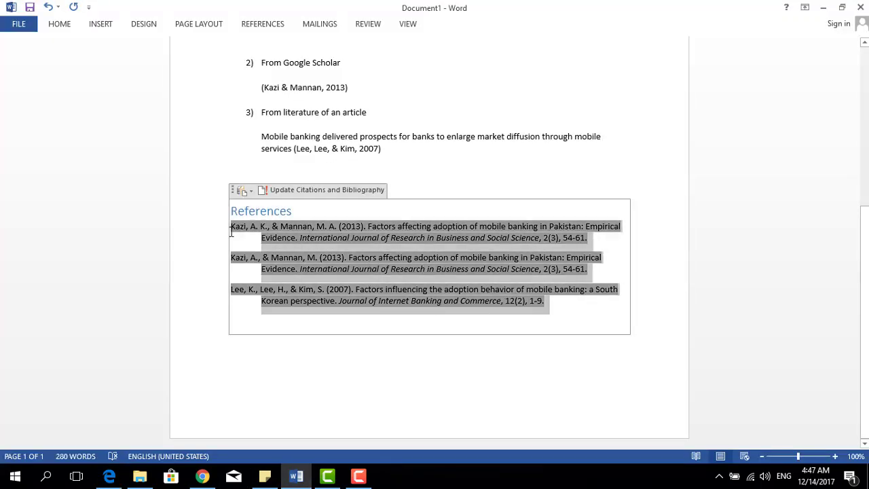
pyautogui.click(455, 216)
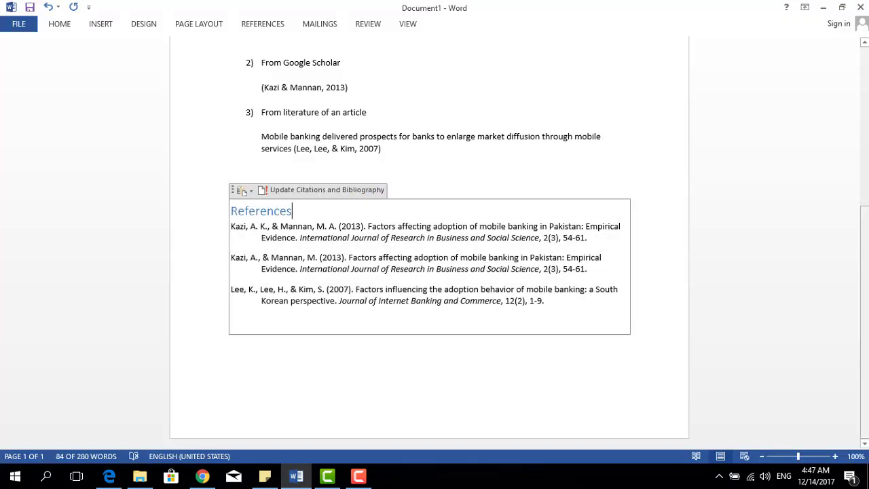
pyautogui.scroll(1, 561, 254)
pyautogui.scroll(5, 562, 254)
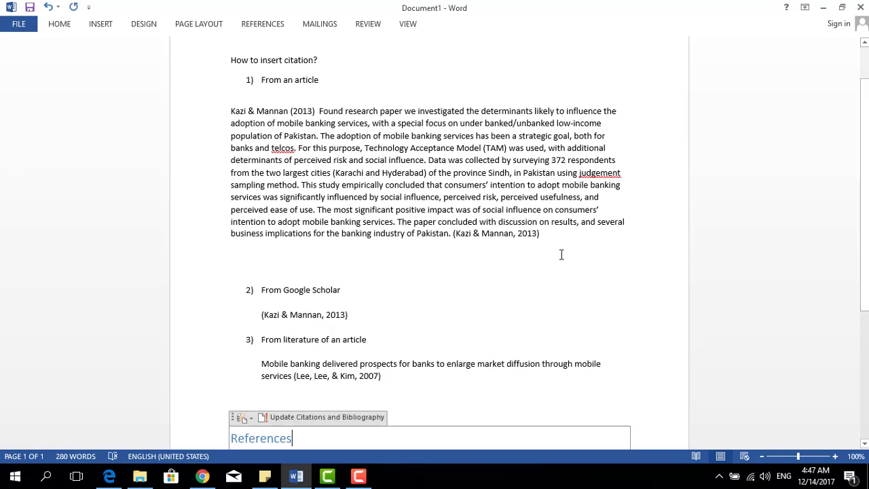
pyautogui.click(510, 235)
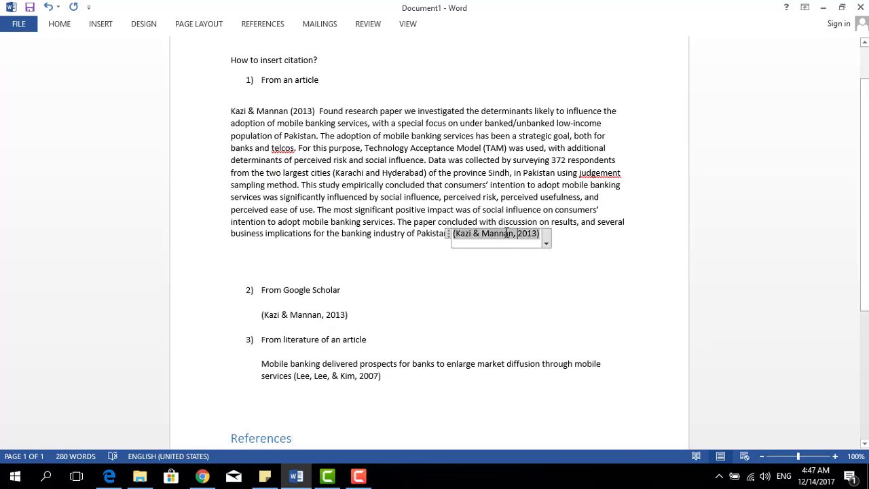
pyautogui.doubleClick(506, 232)
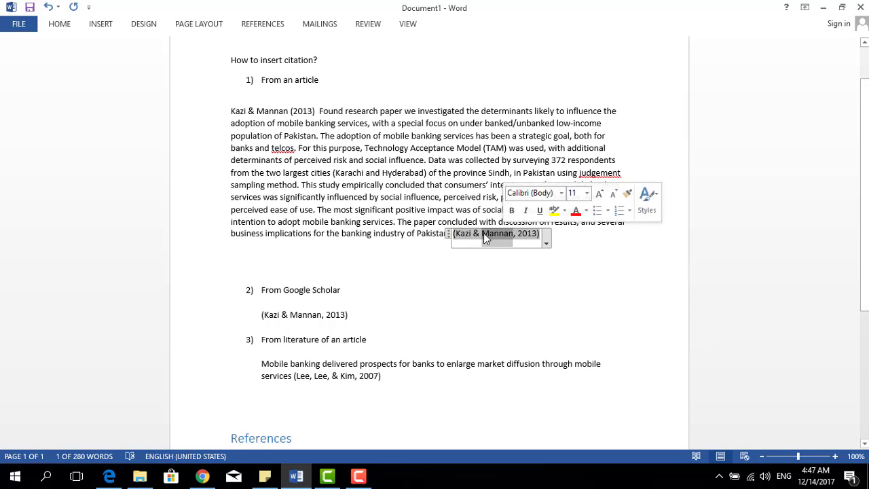
pyautogui.click(482, 235)
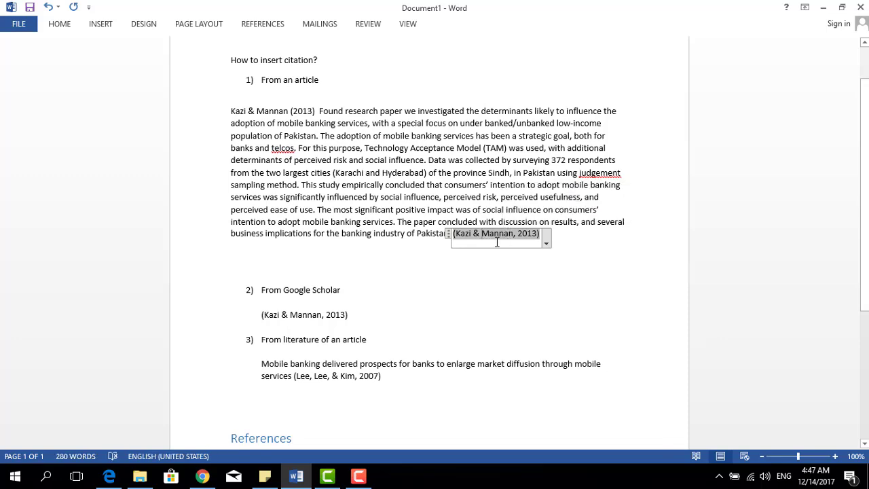
pyautogui.rightClick(496, 234)
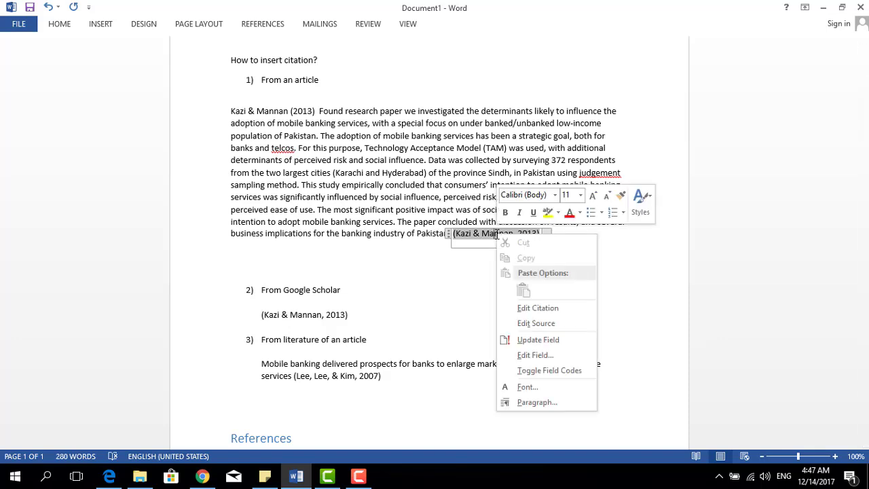
pyautogui.click(498, 234)
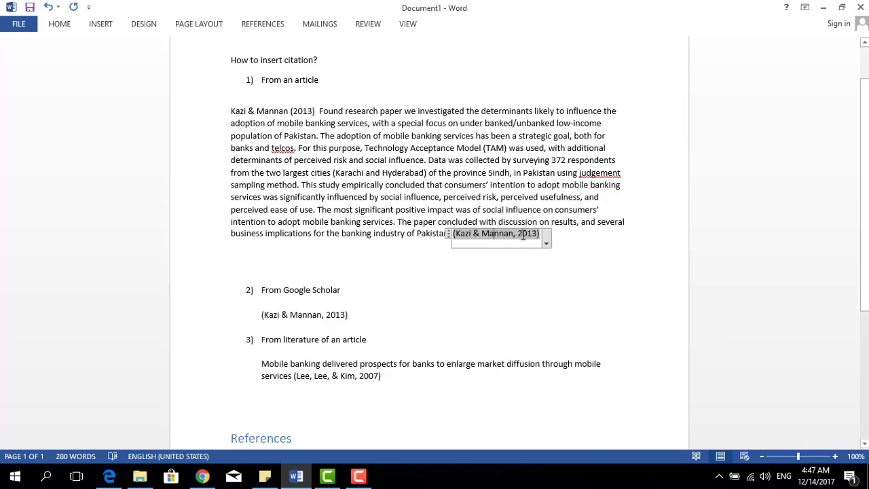
pyautogui.click(546, 243)
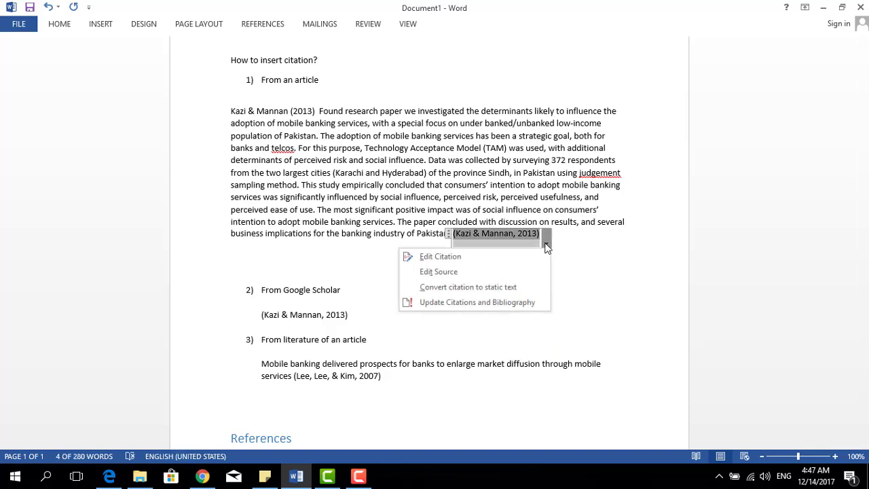
pyautogui.click(514, 229)
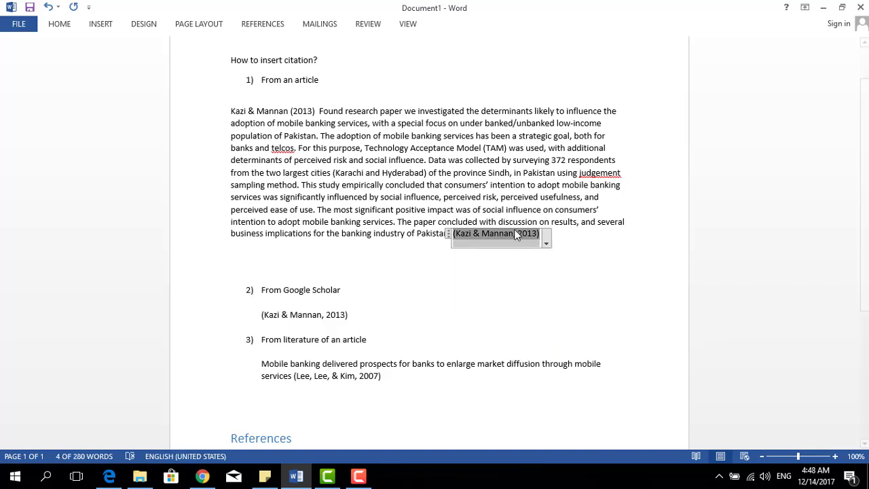
pyautogui.click(511, 231)
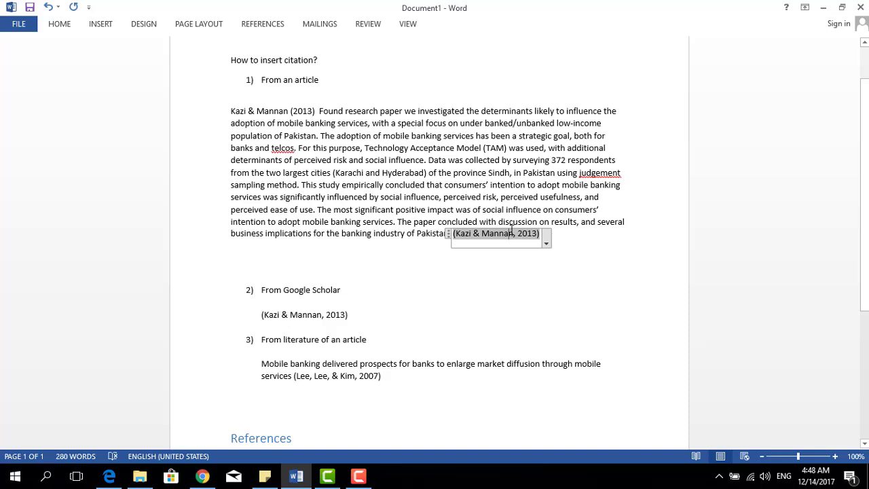
pyautogui.tripleClick(497, 236)
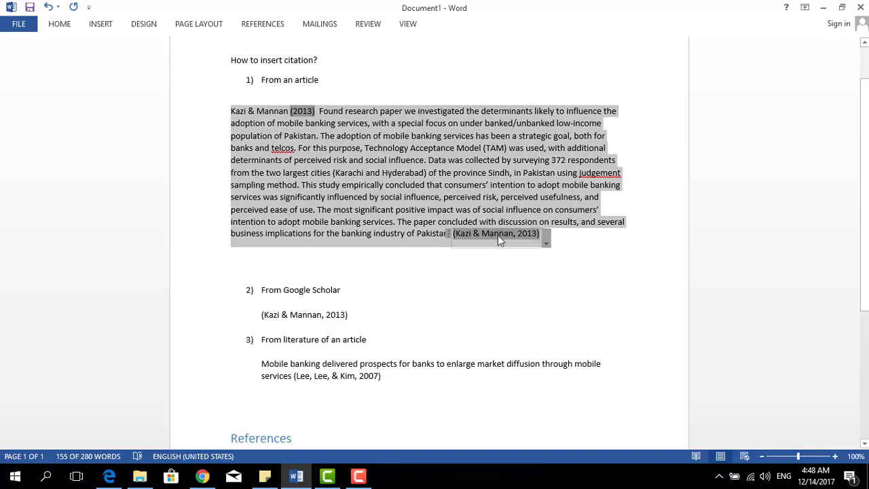
pyautogui.click(562, 252)
pyautogui.scroll(-1, 459, 167)
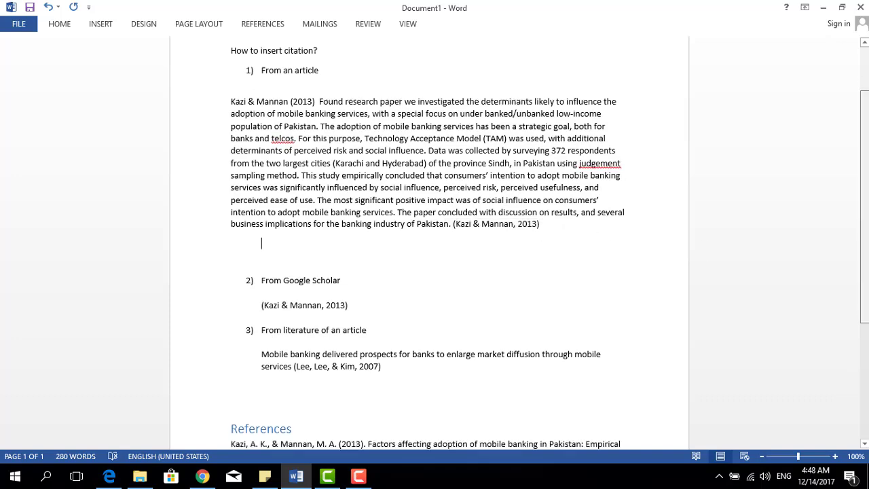
pyautogui.click(565, 191)
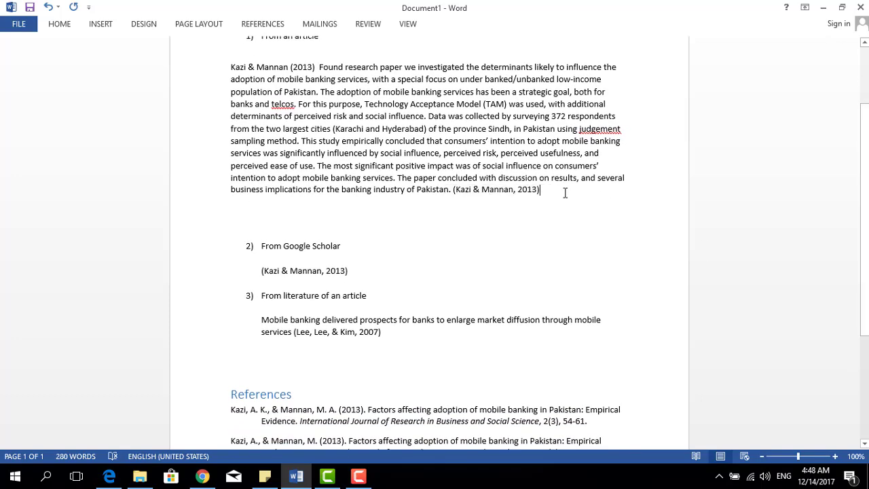
pyautogui.scroll(-5, 520, 256)
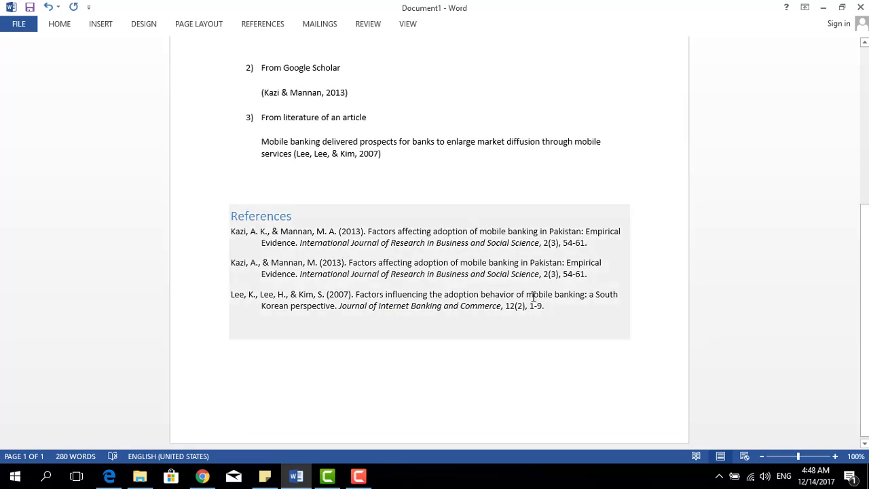
pyautogui.moveTo(544, 307); pyautogui.dragTo(403, 236)
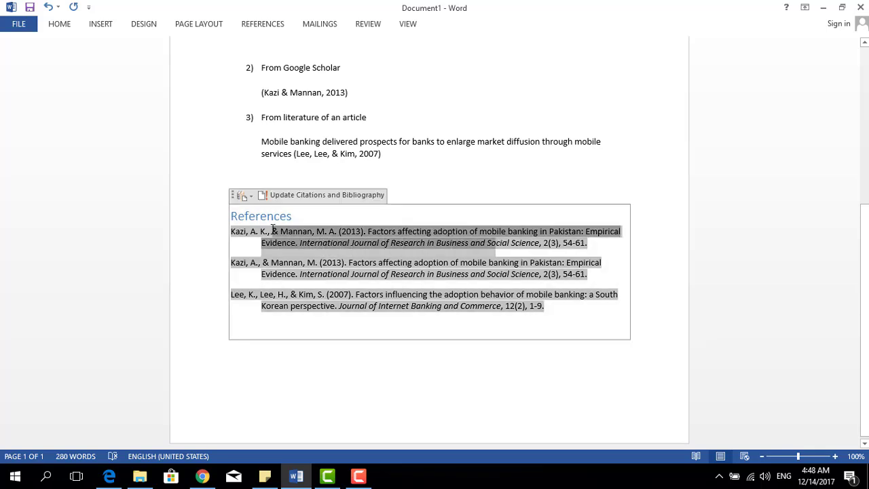
pyautogui.click(437, 244)
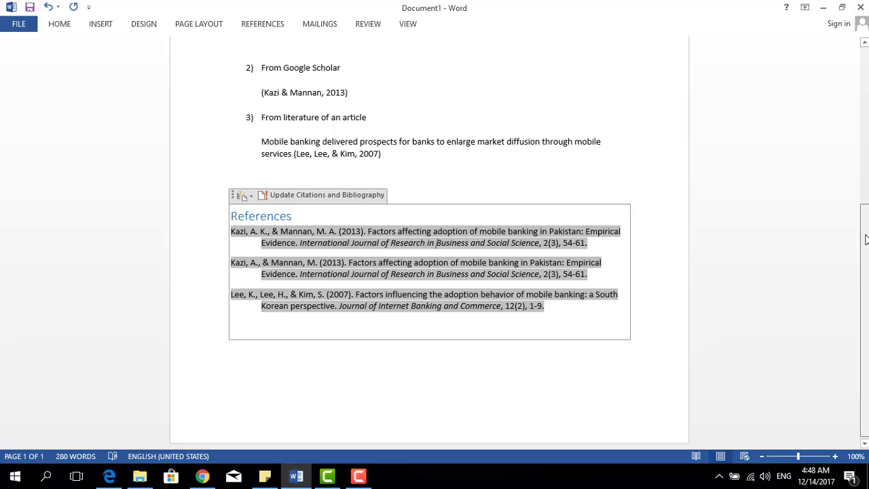
pyautogui.moveTo(865, 250); pyautogui.dragTo(865, 116)
pyautogui.click(493, 255)
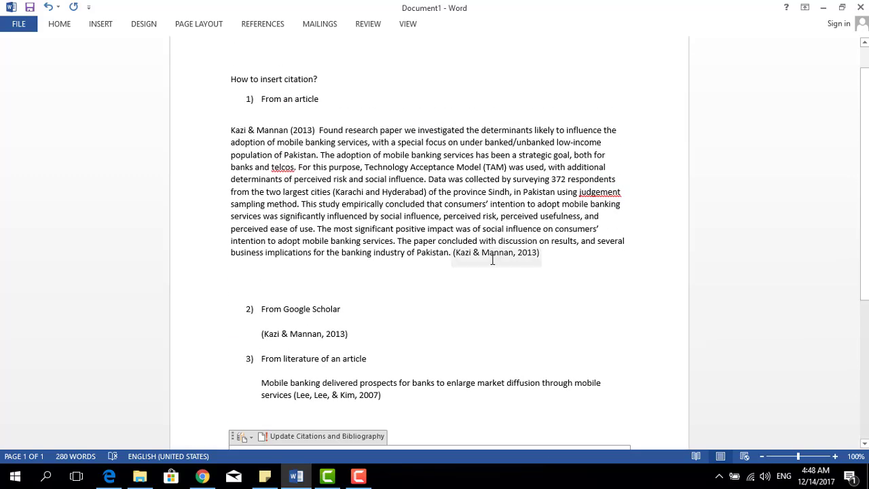
pyautogui.click(582, 259)
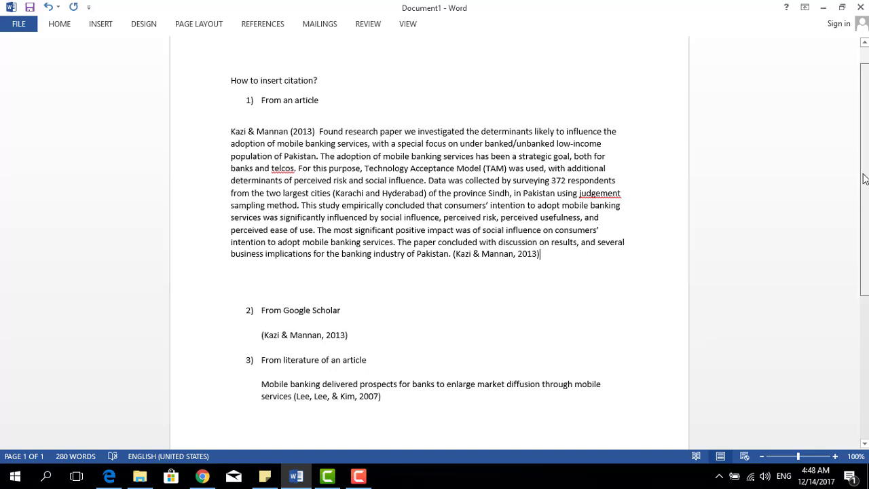
pyautogui.scroll(2, 864, 158)
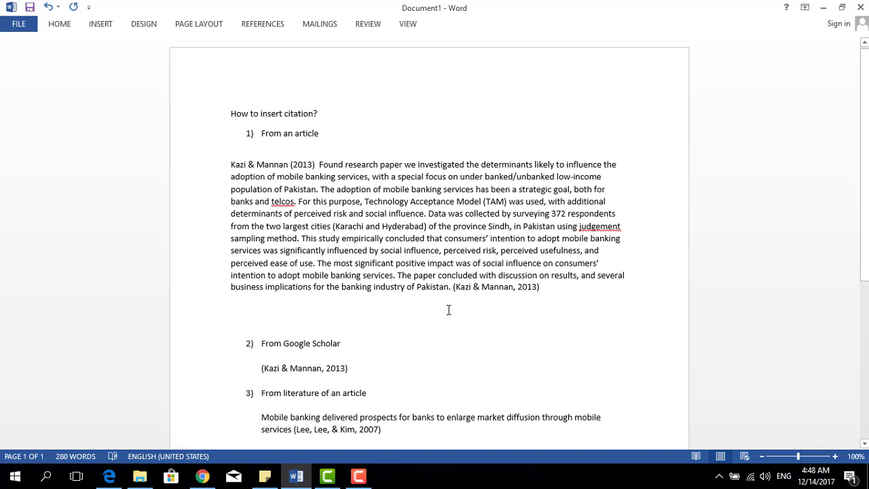